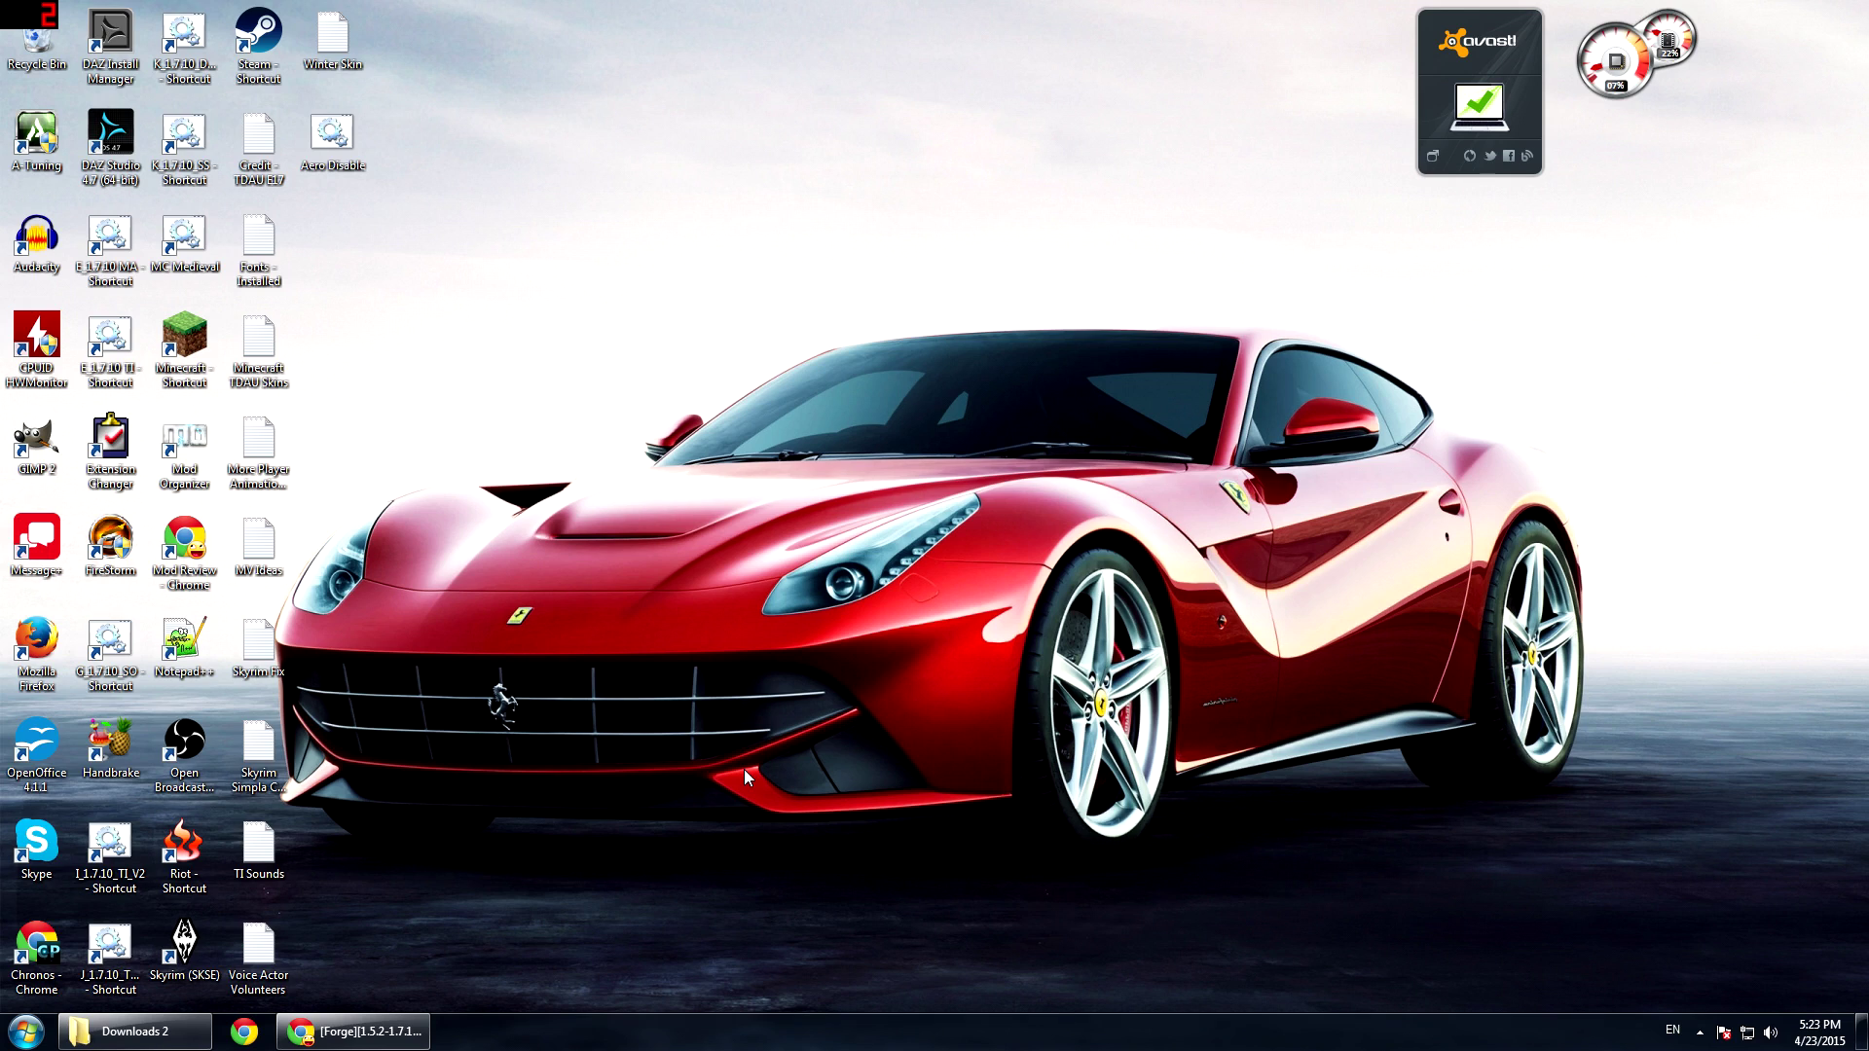
# - Search %appdata% from the Start menu to open AppData\Roaming in Explorer
pyautogui.click(26, 1034)
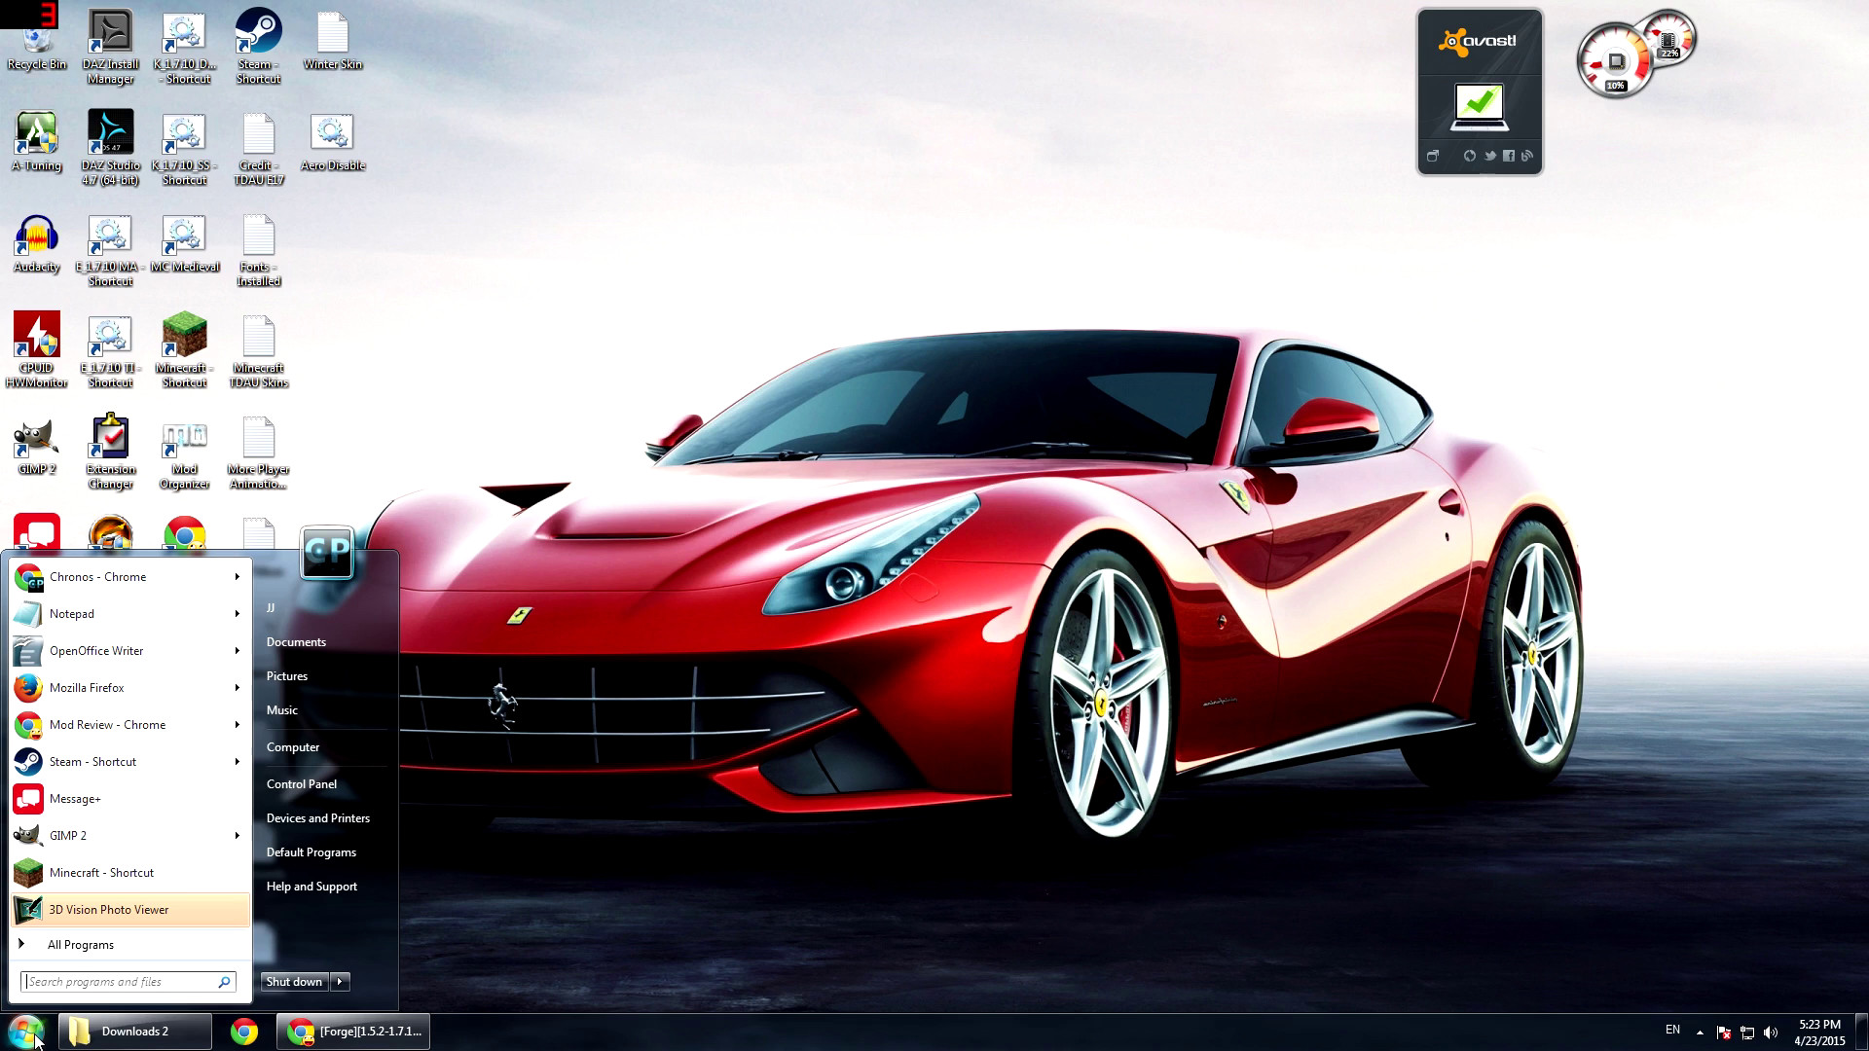
pyautogui.write('%appdata')
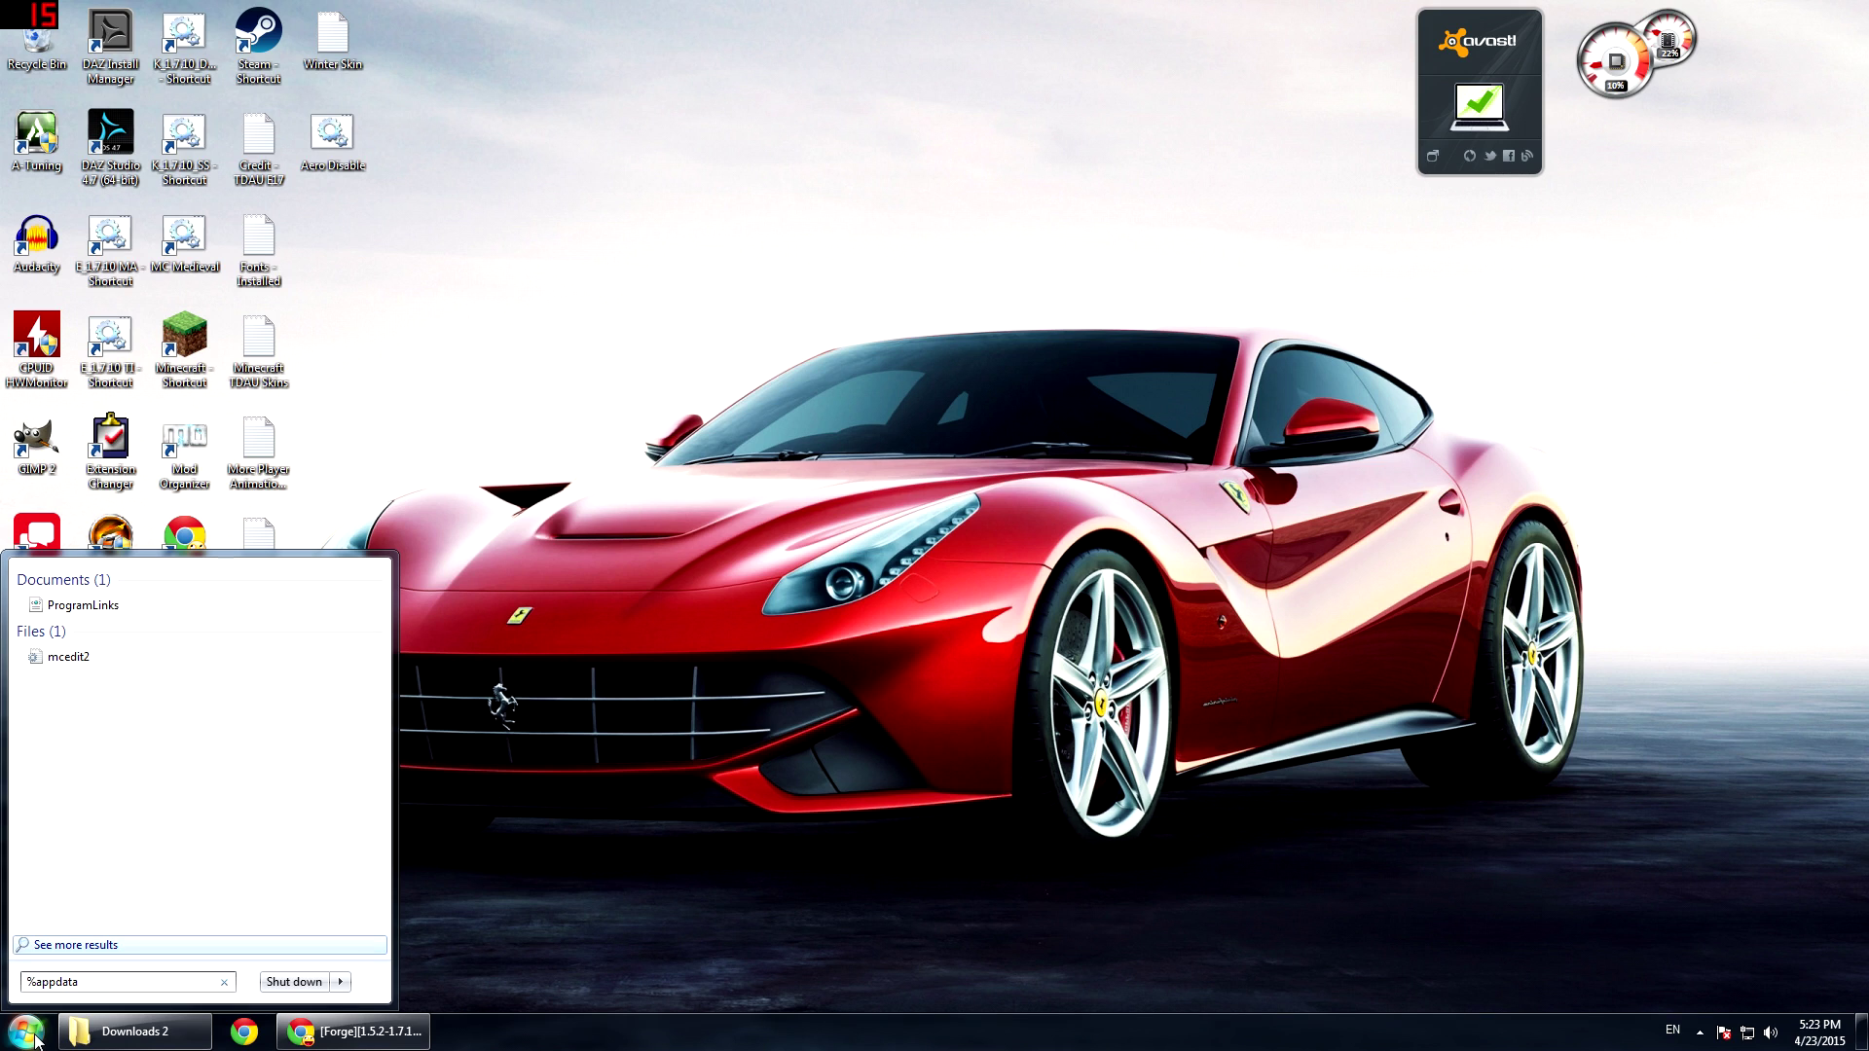
pyautogui.write('%')
pyautogui.press('Return')
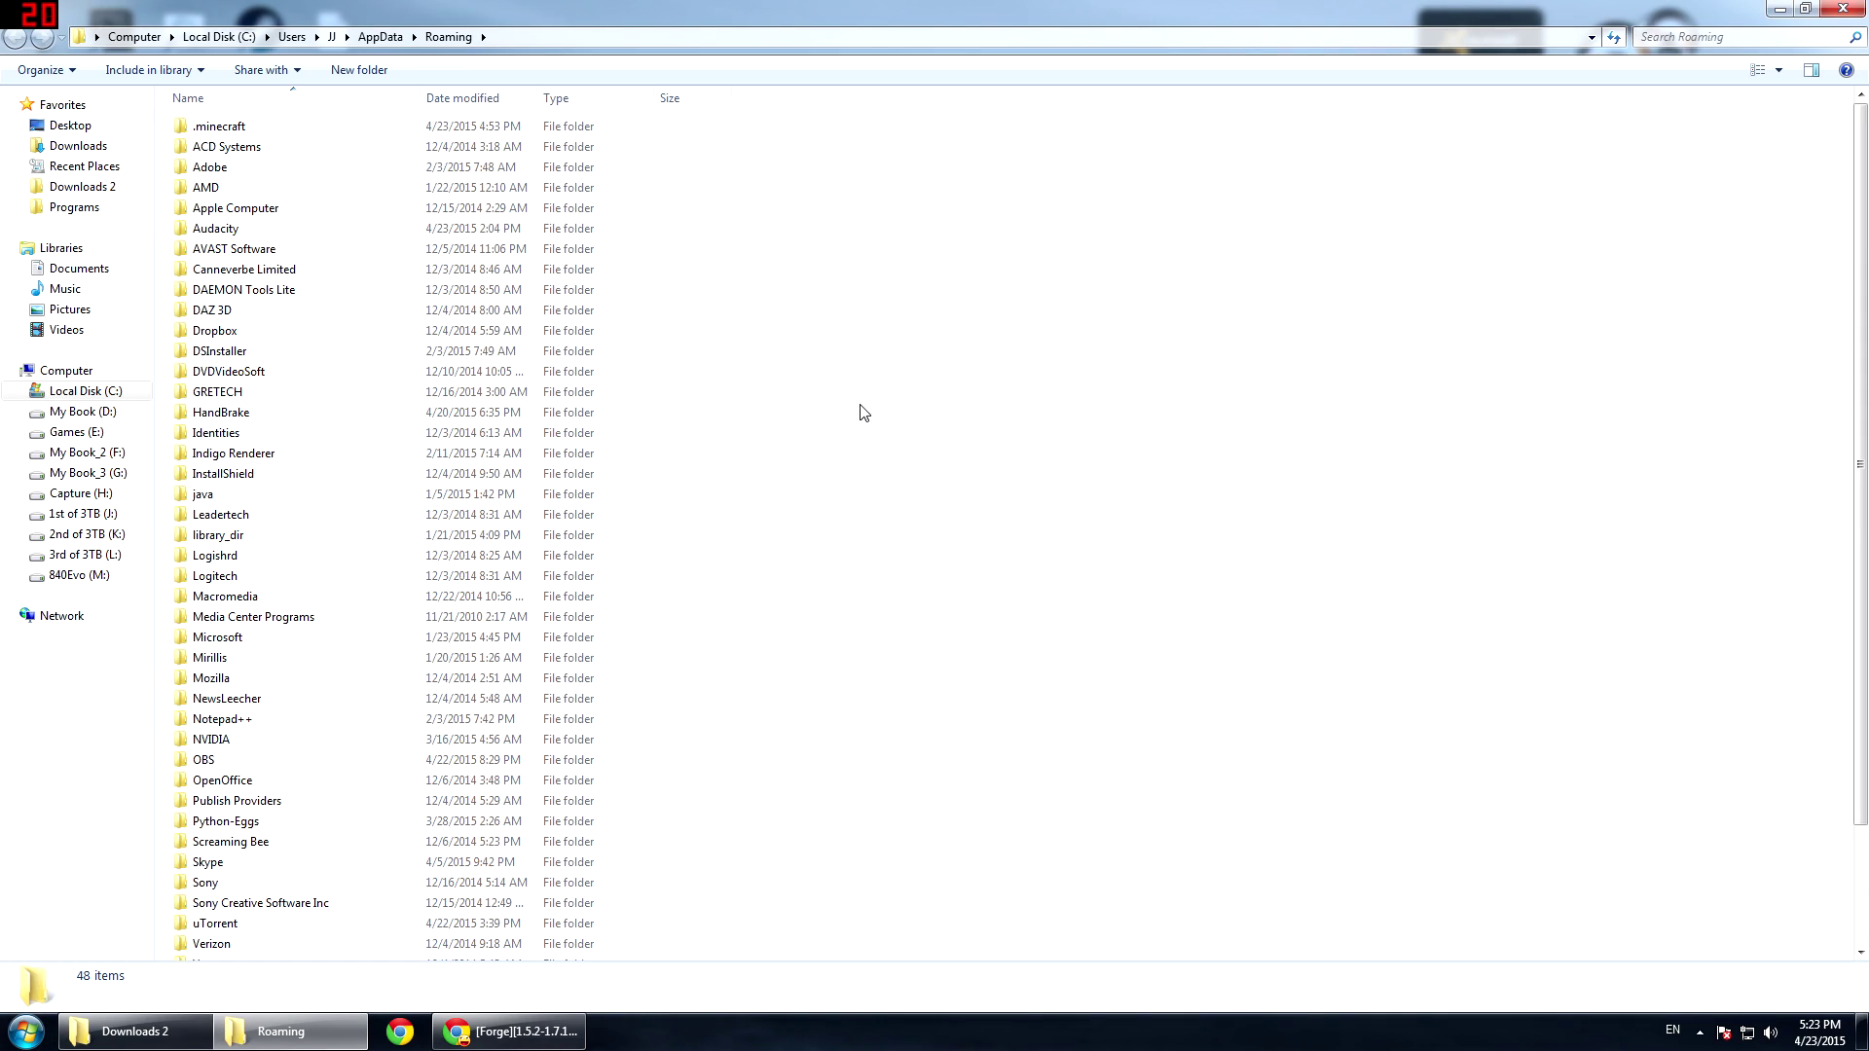
# - Open the .minecraft folder inside AppData\Roaming
pyautogui.click(261, 127)
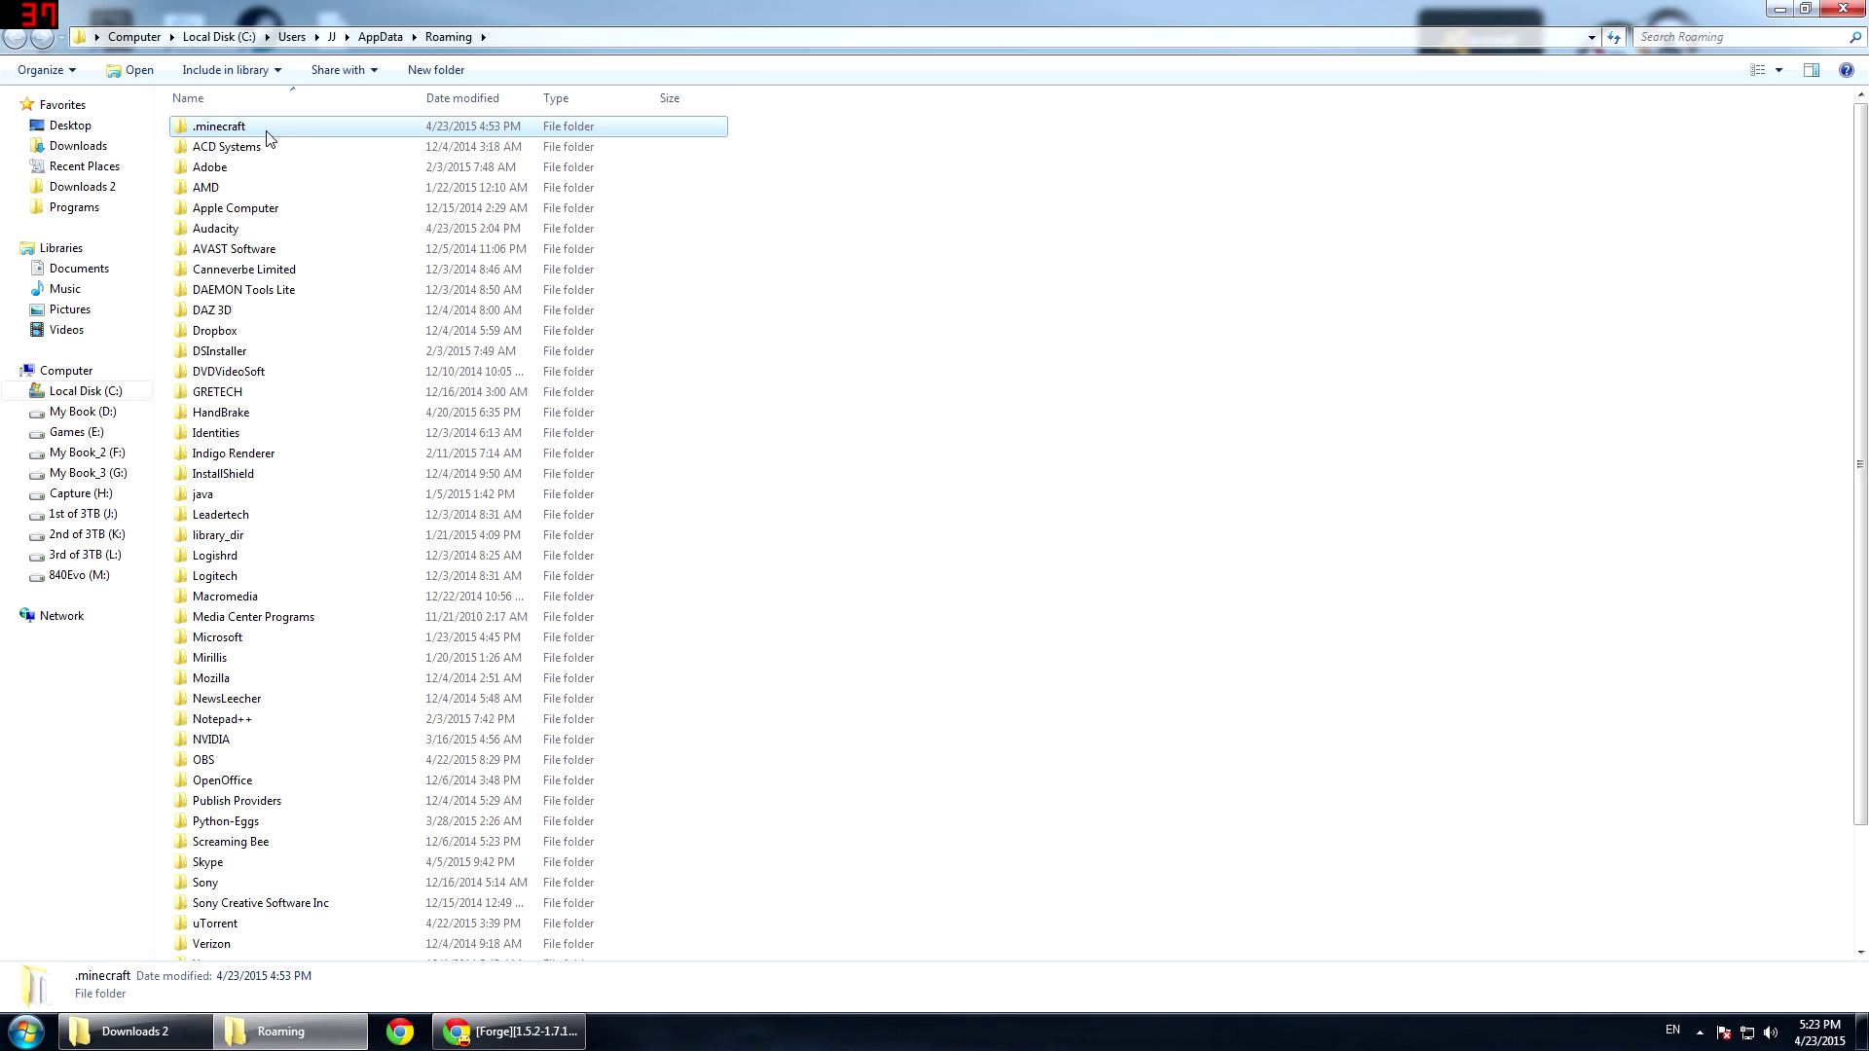
pyautogui.doubleClick(266, 136)
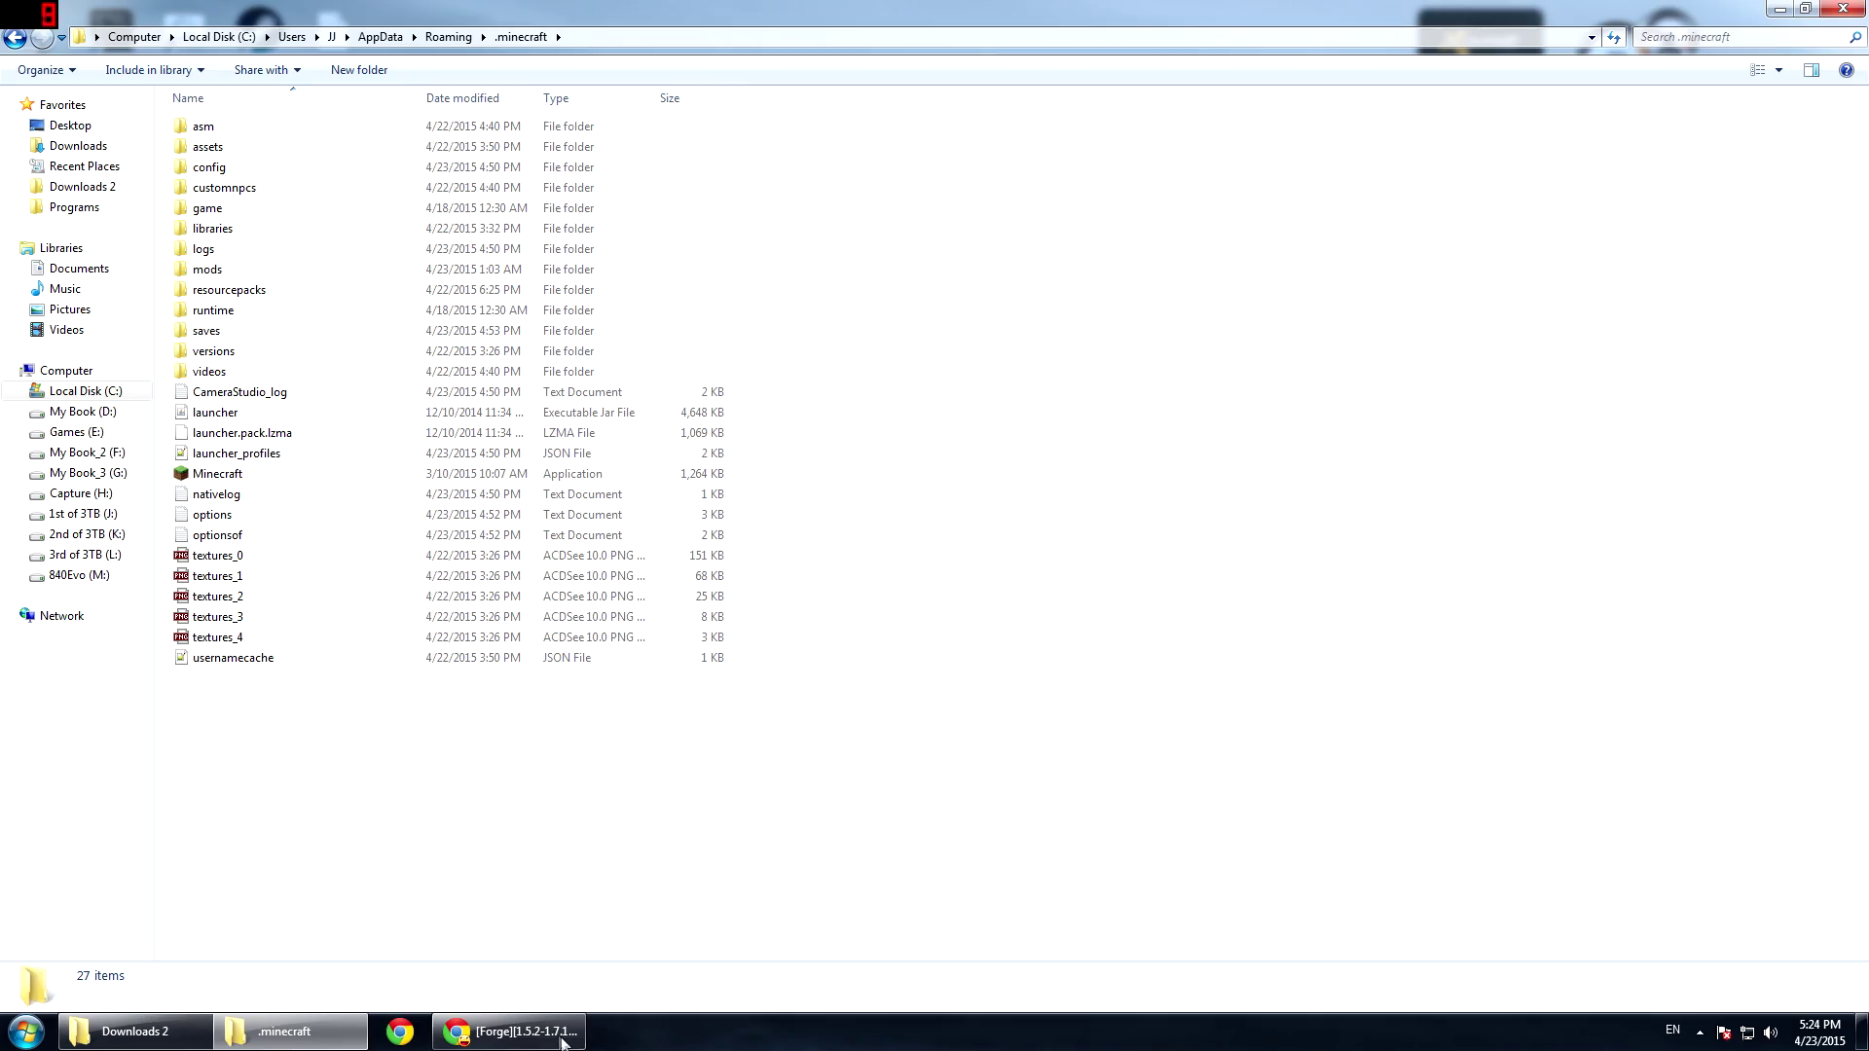
pyautogui.hotkey('alt', 'Tab')
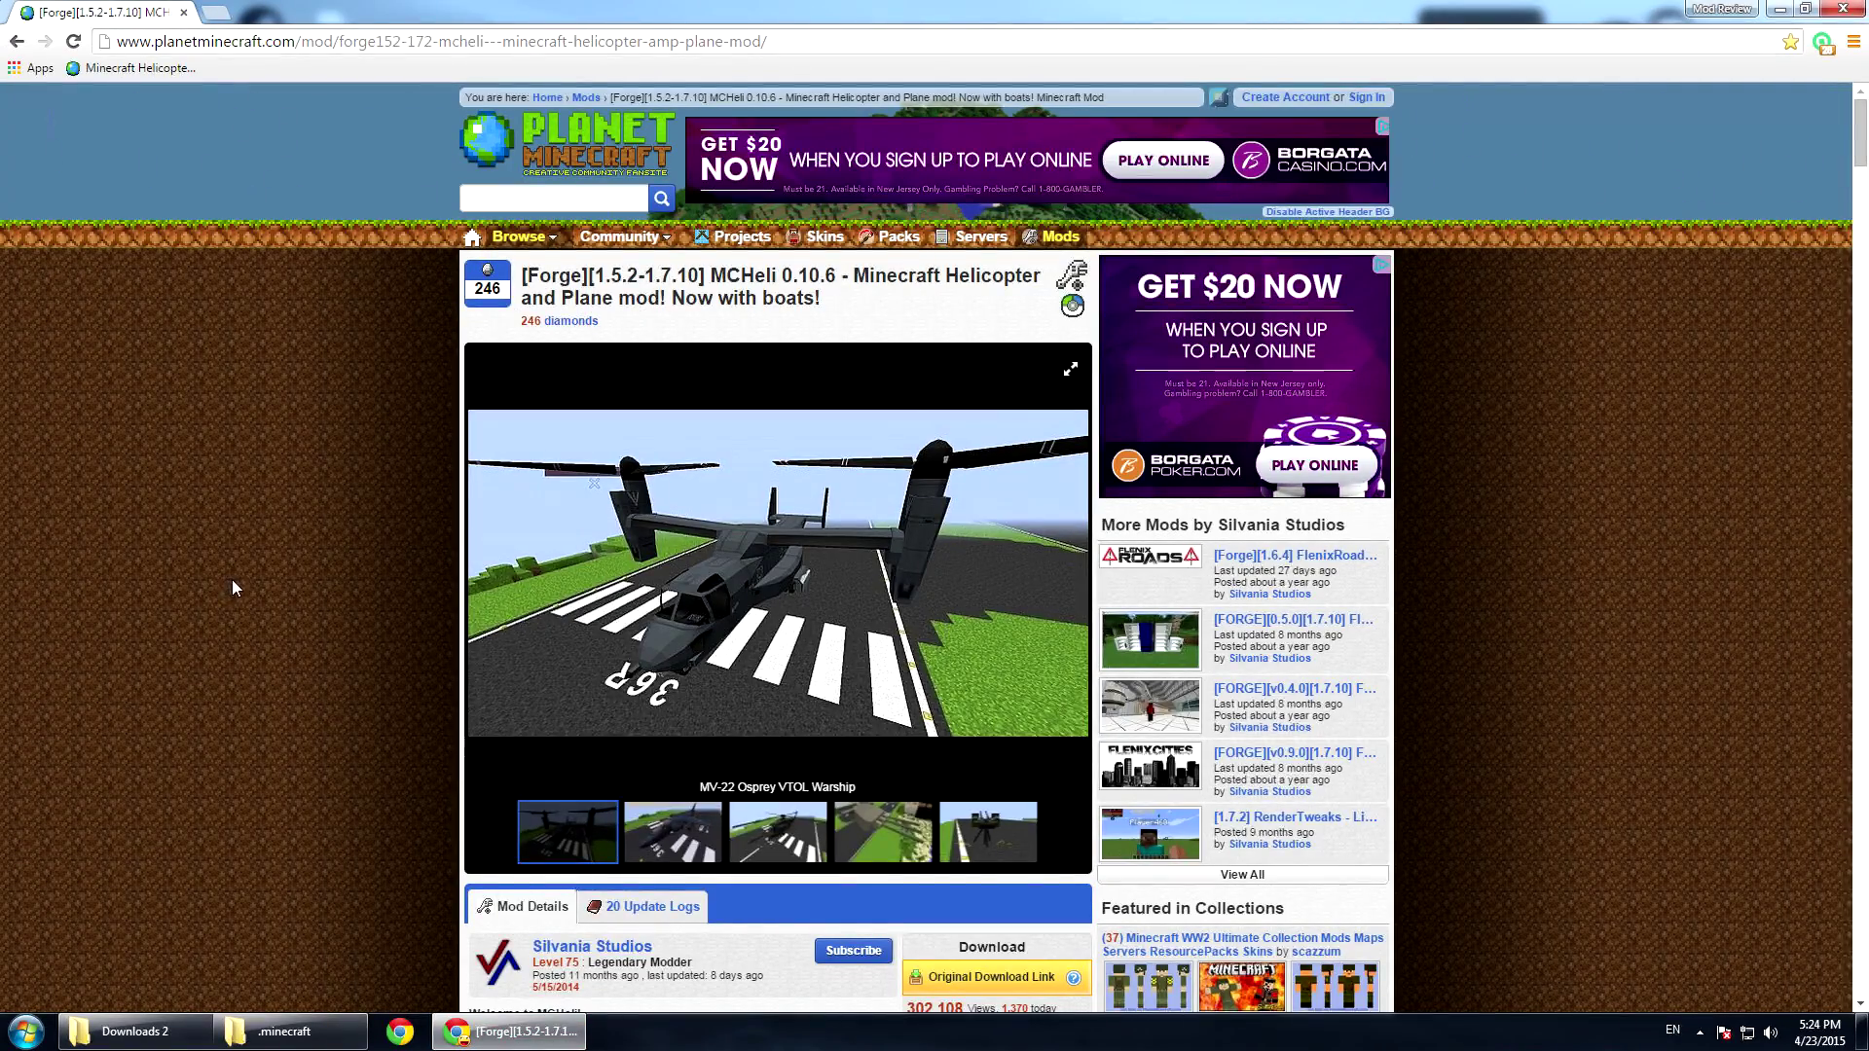
# - Read through the Planet Minecraft MCHeli 0.10.6 mod description and vehicle list
pyautogui.scroll(-3, 232, 584)
pyautogui.scroll(-2, 235, 581)
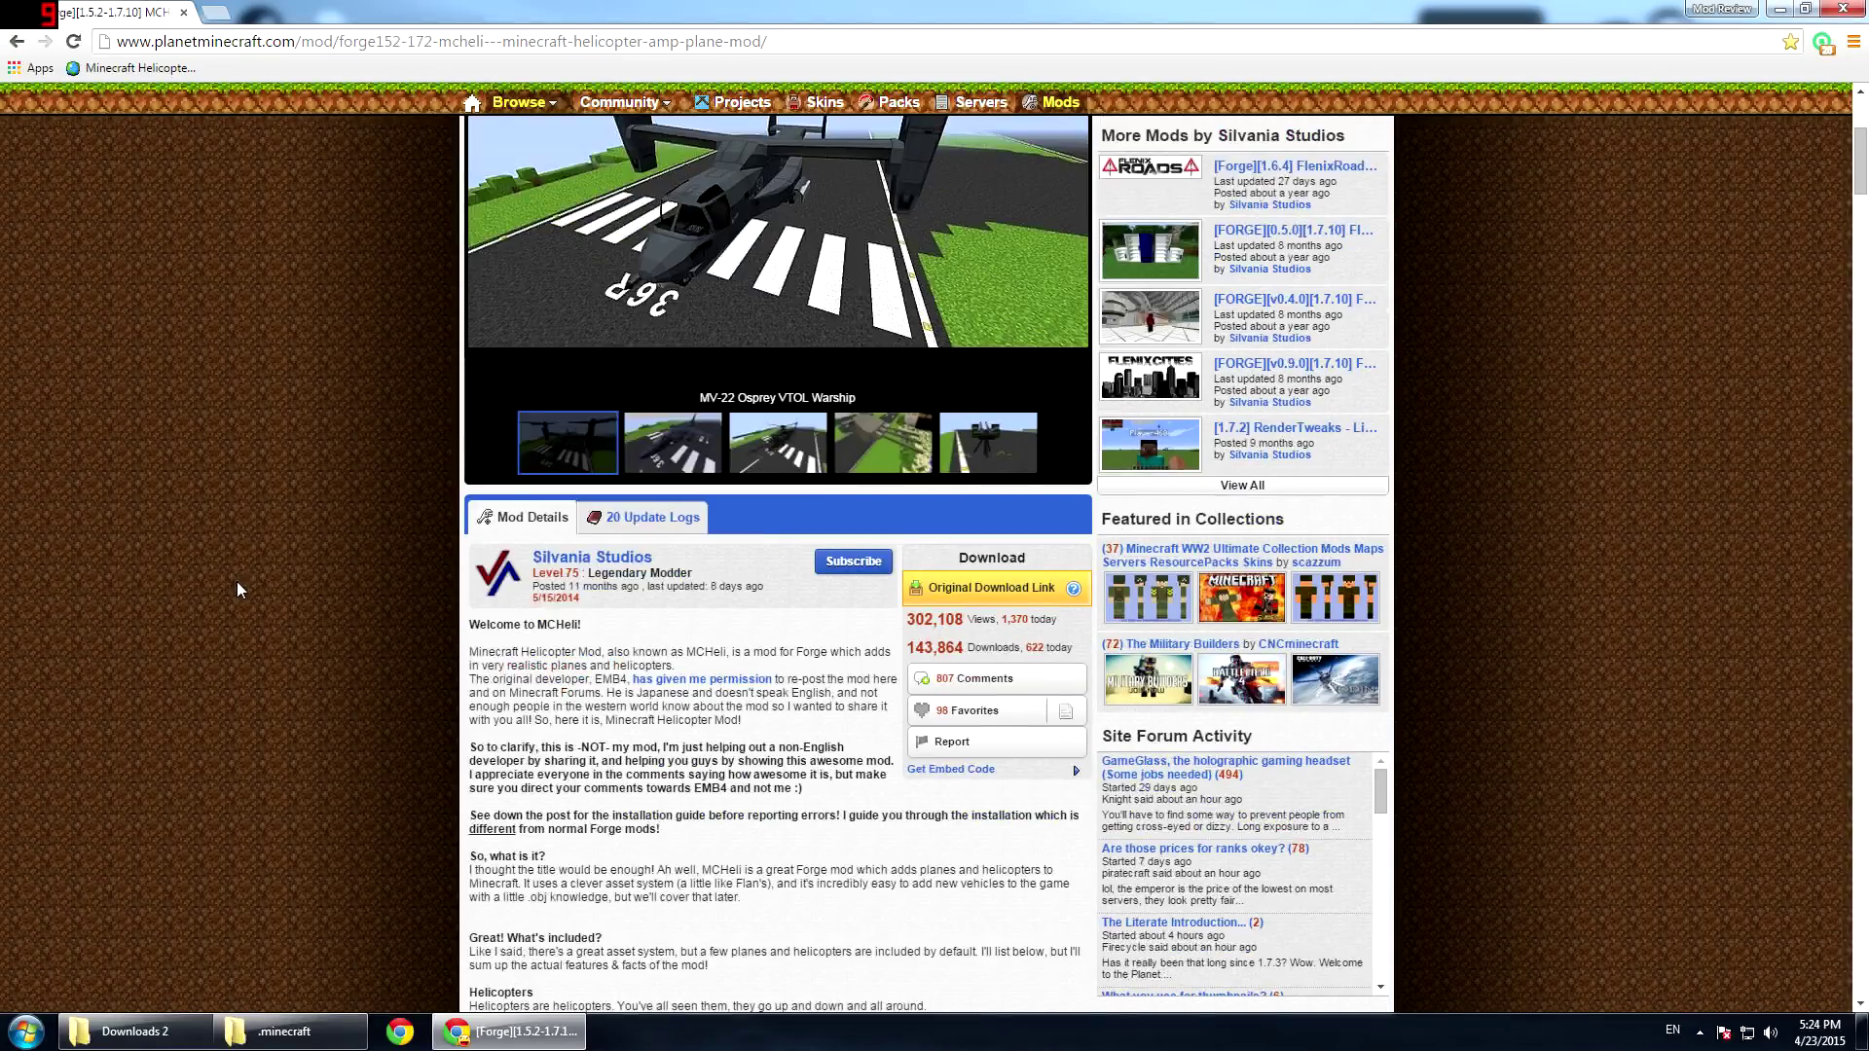
pyautogui.scroll(-1, 240, 581)
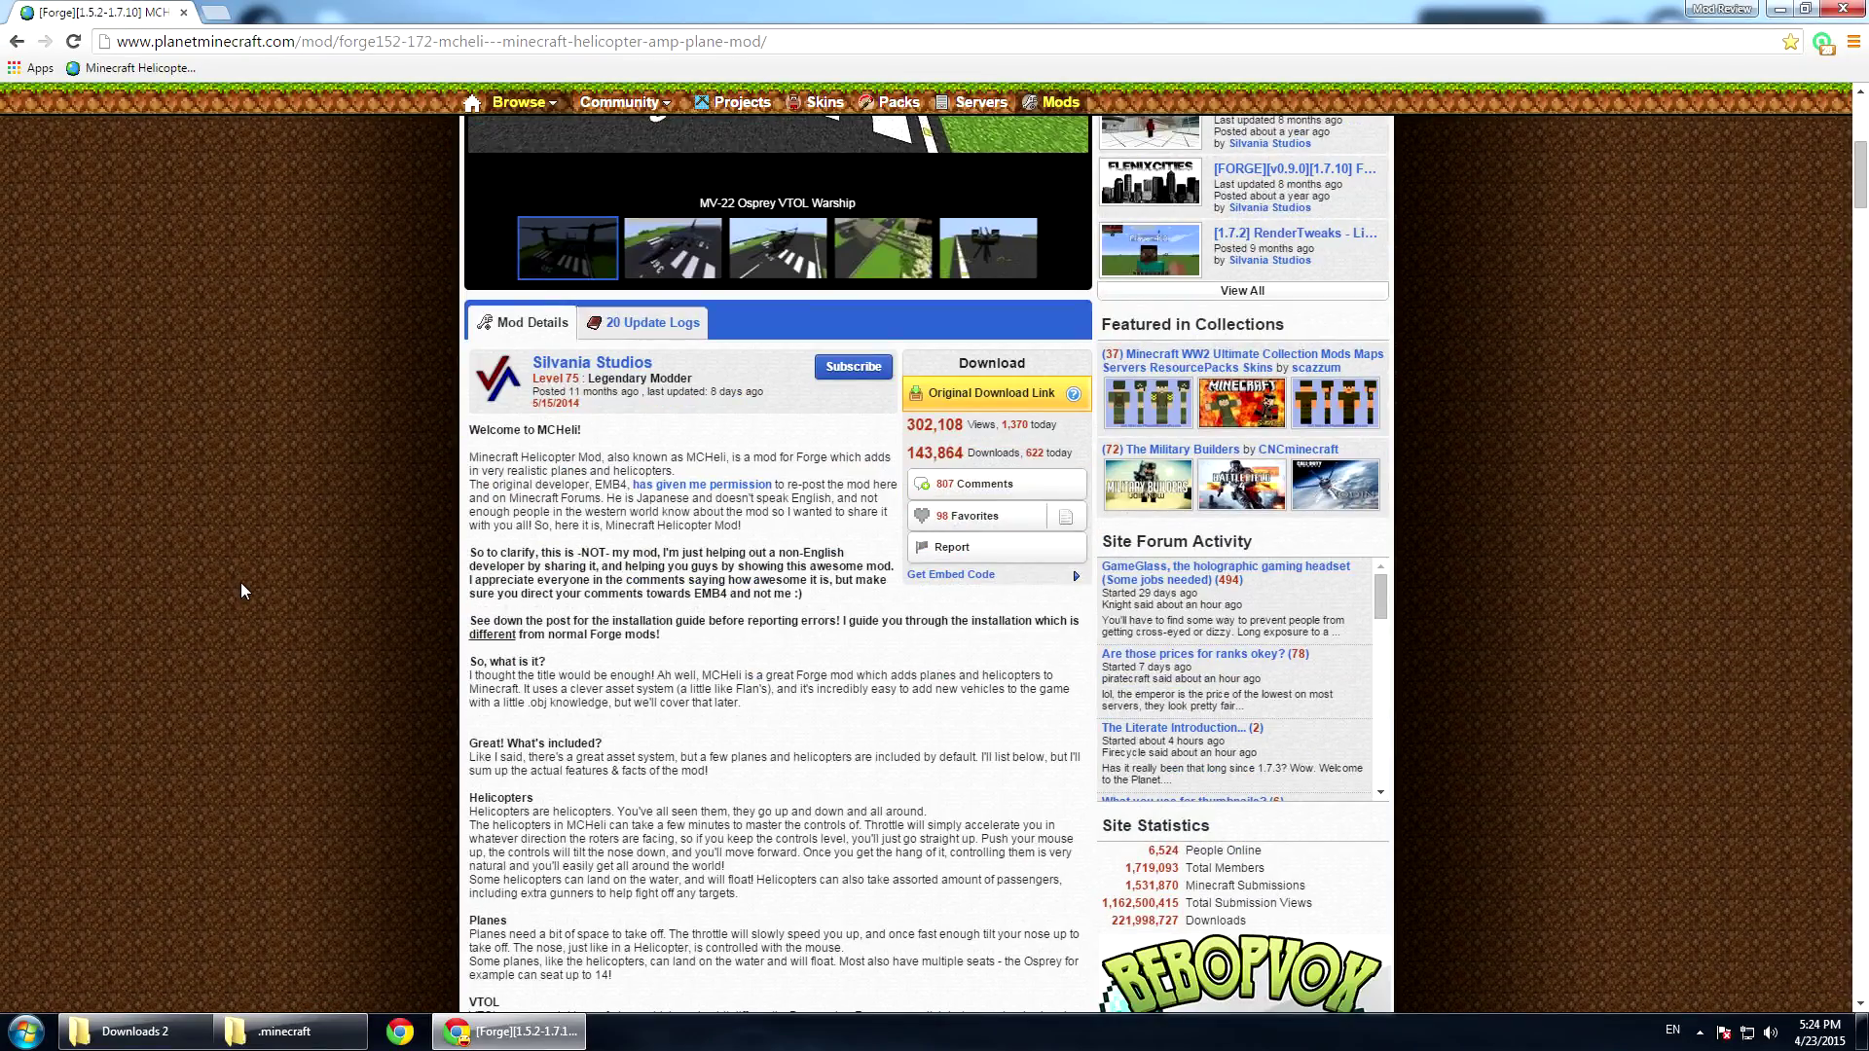
pyautogui.scroll(-5, 253, 579)
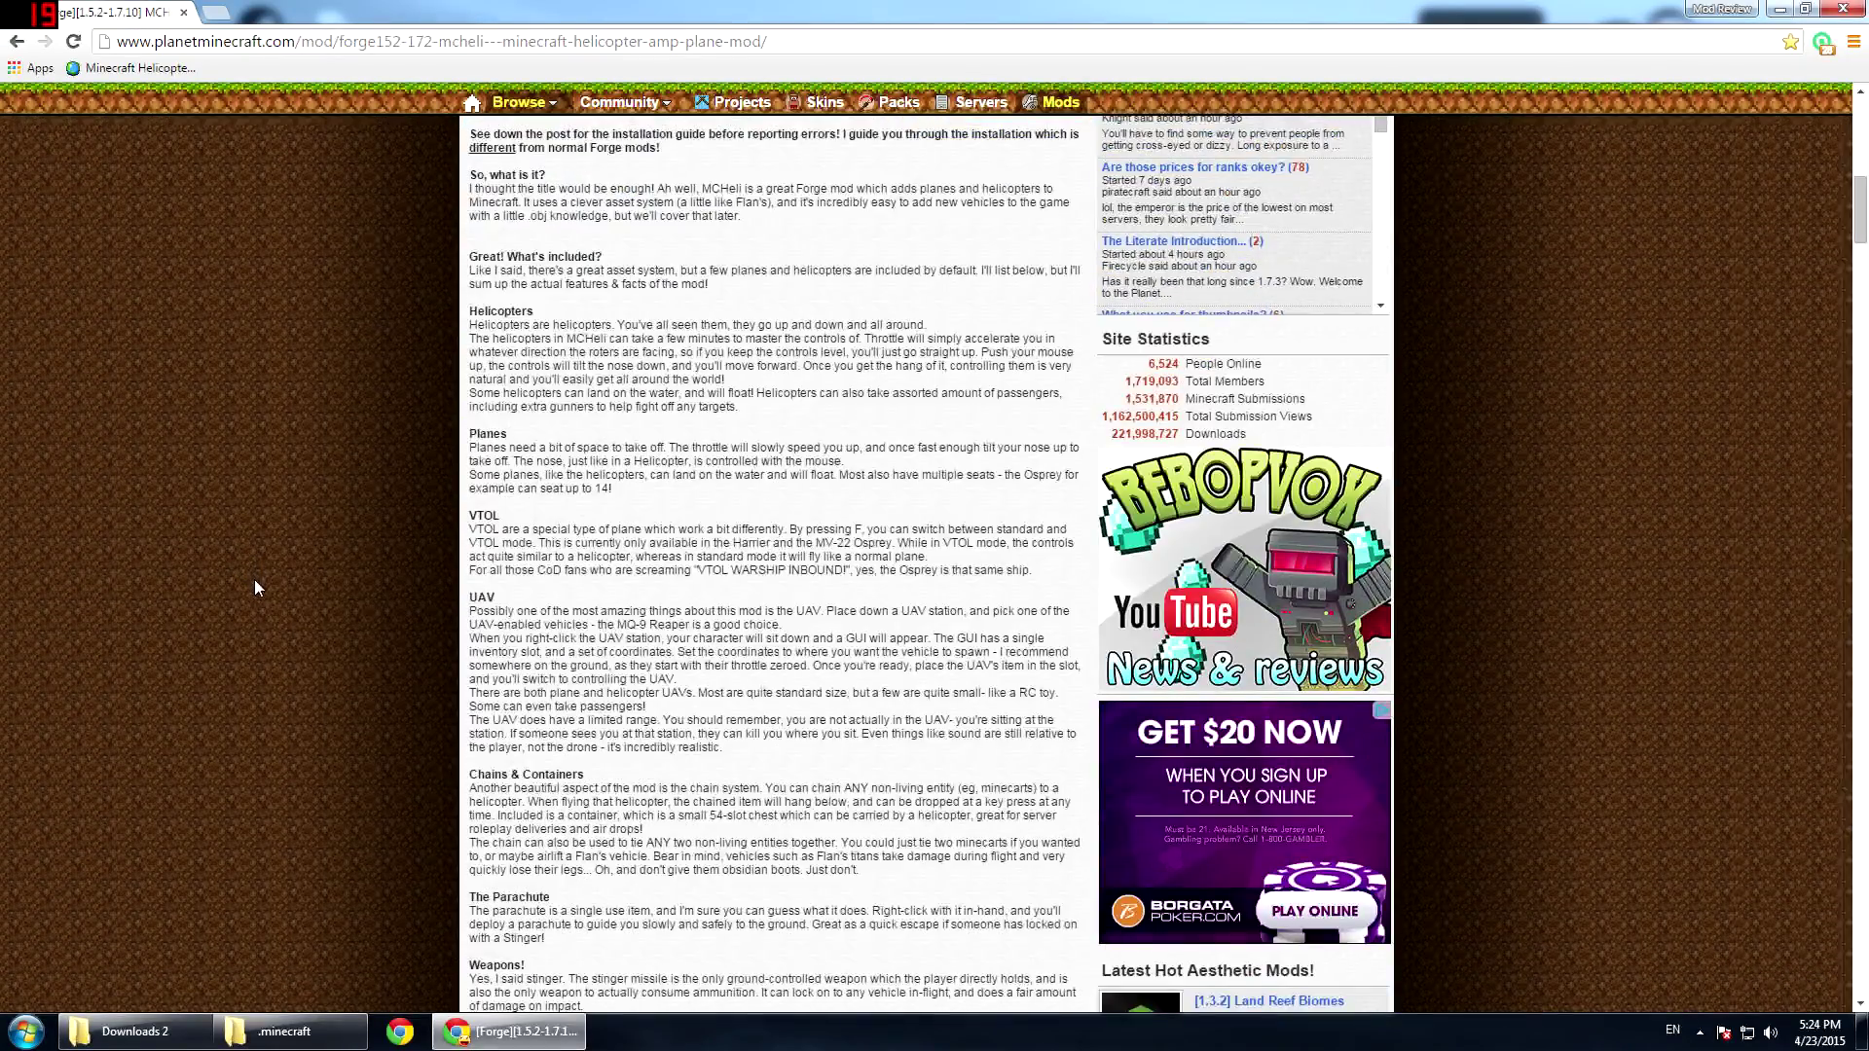
pyautogui.scroll(-3, 254, 580)
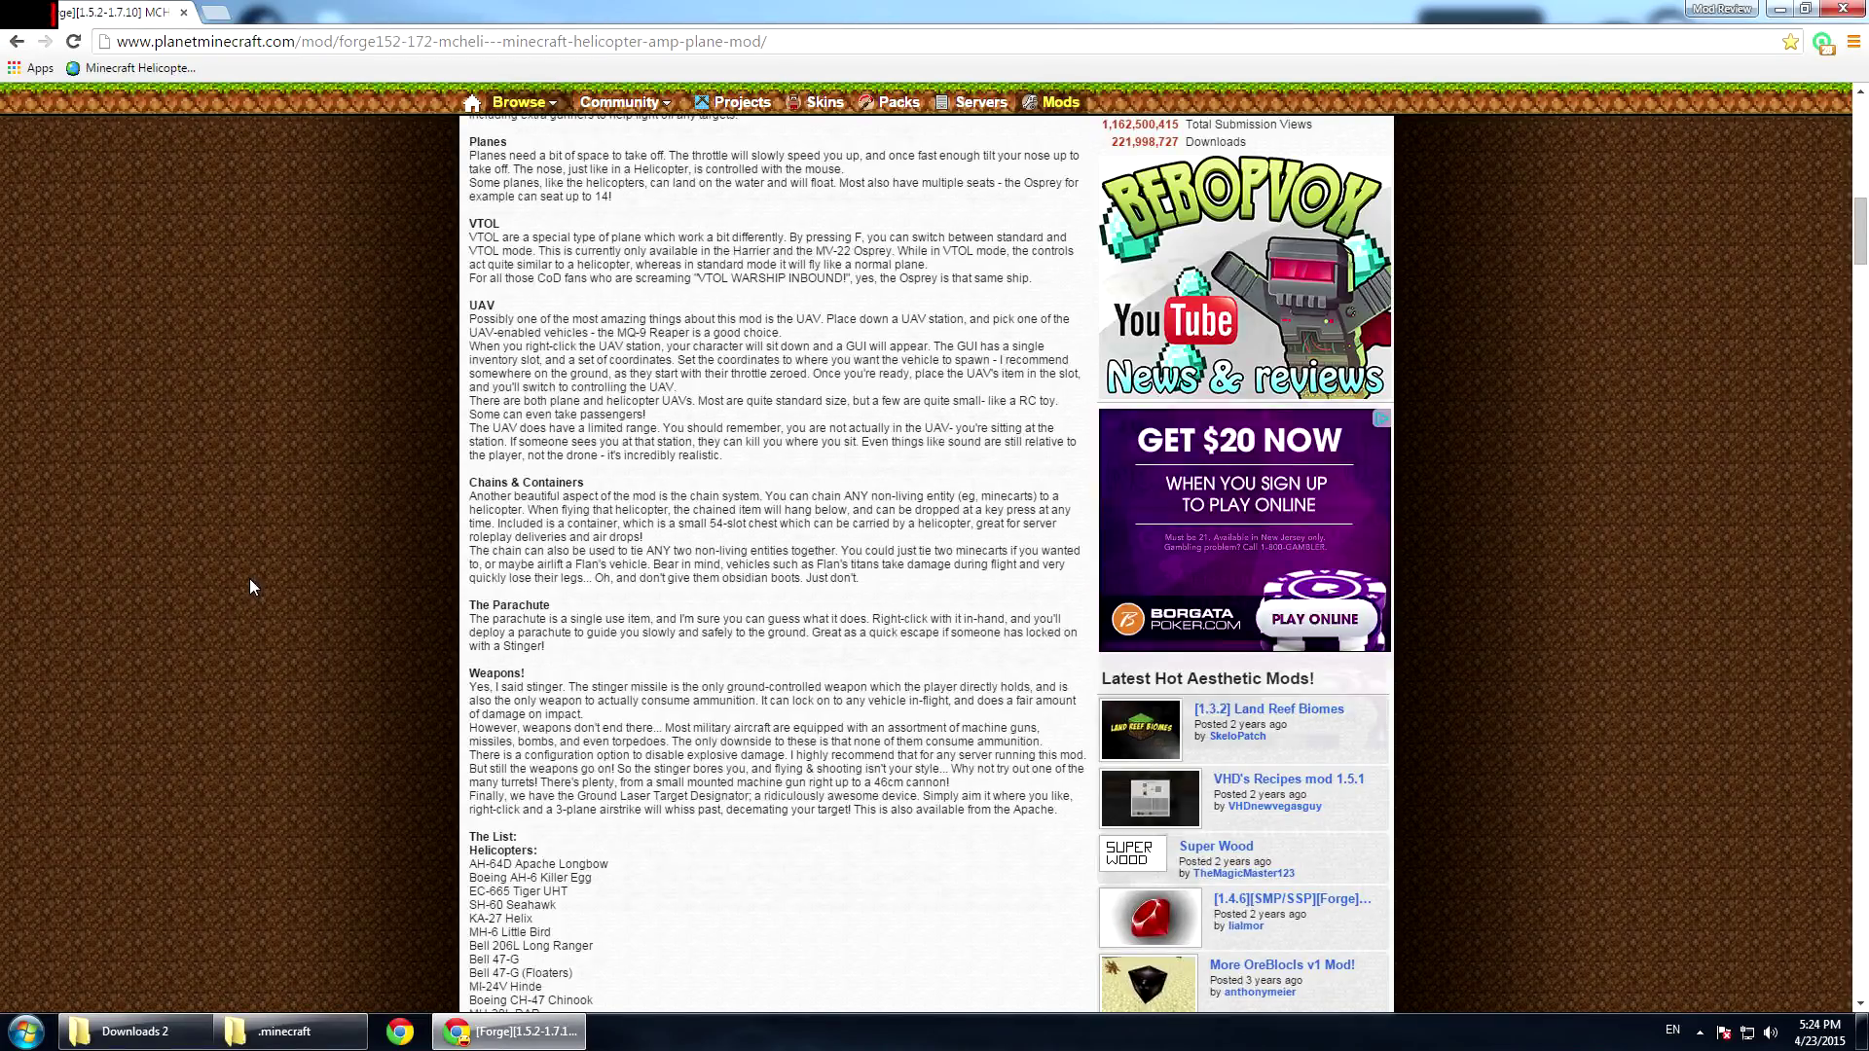
pyautogui.scroll(5, 253, 579)
pyautogui.scroll(10, 255, 565)
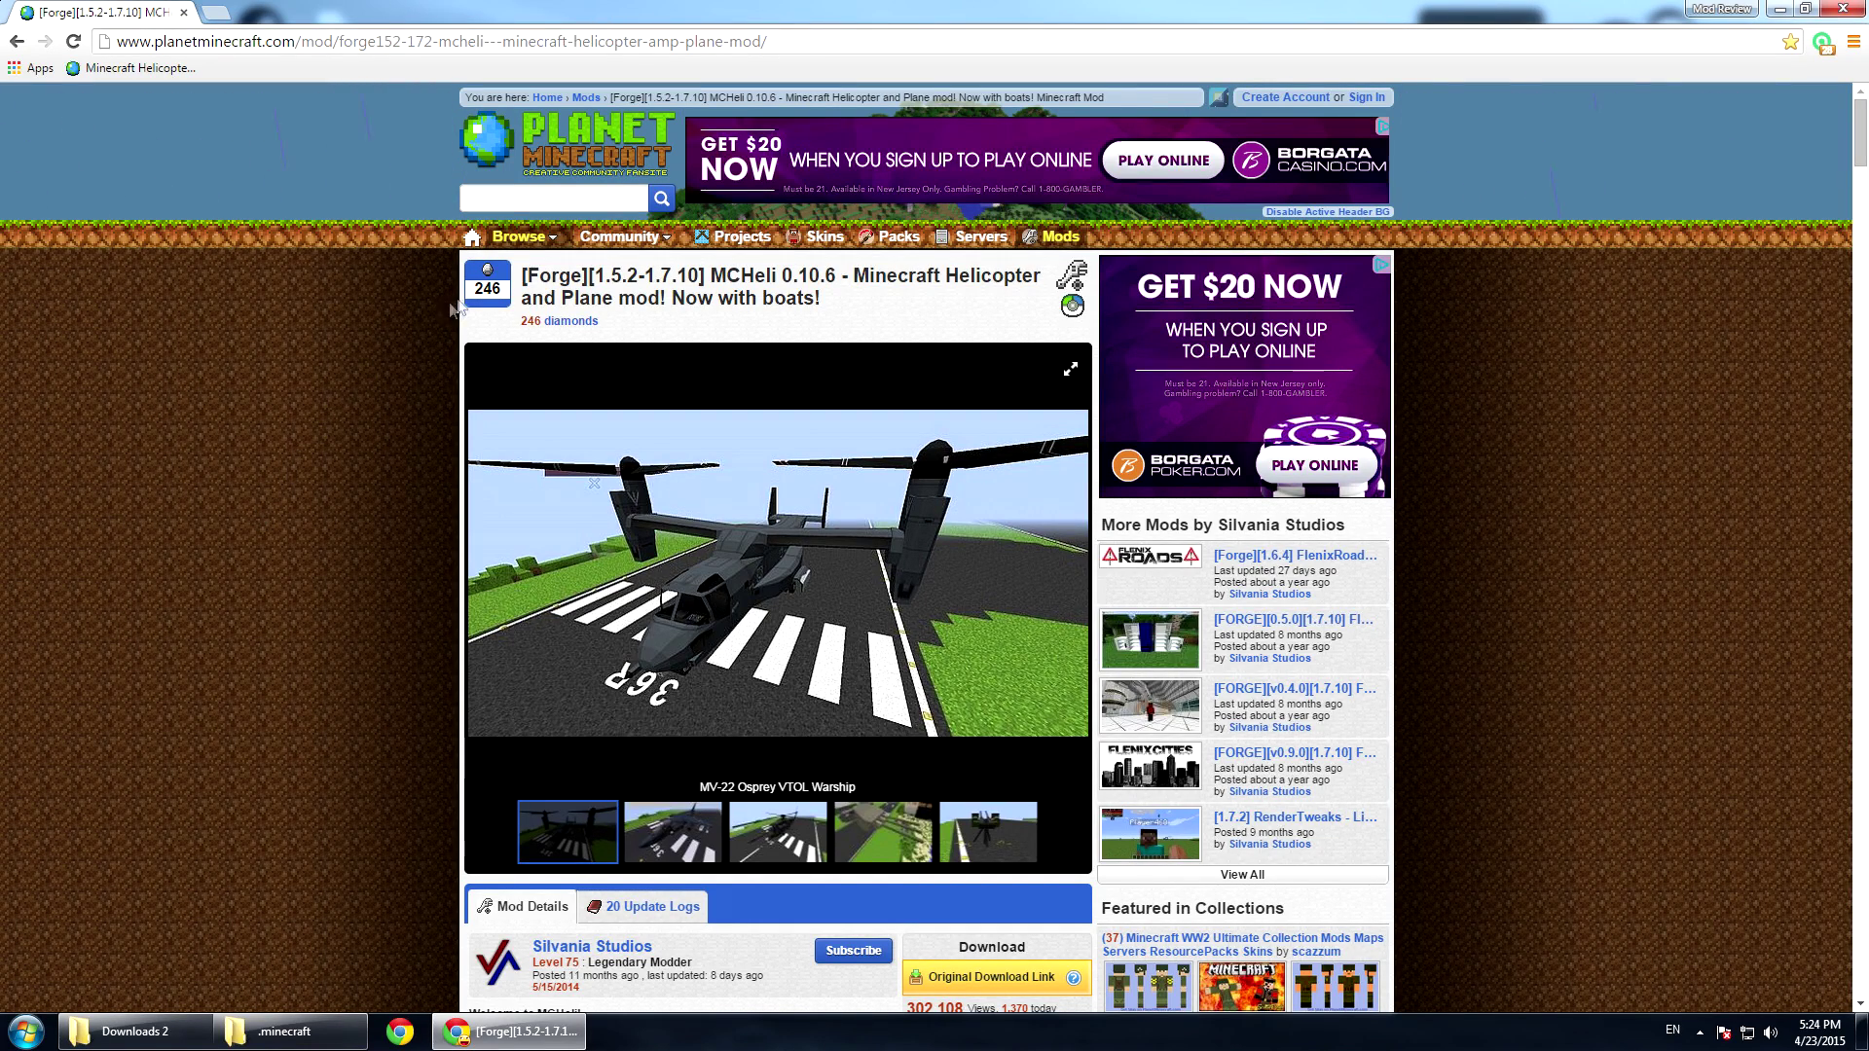
pyautogui.scroll(-1, 308, 484)
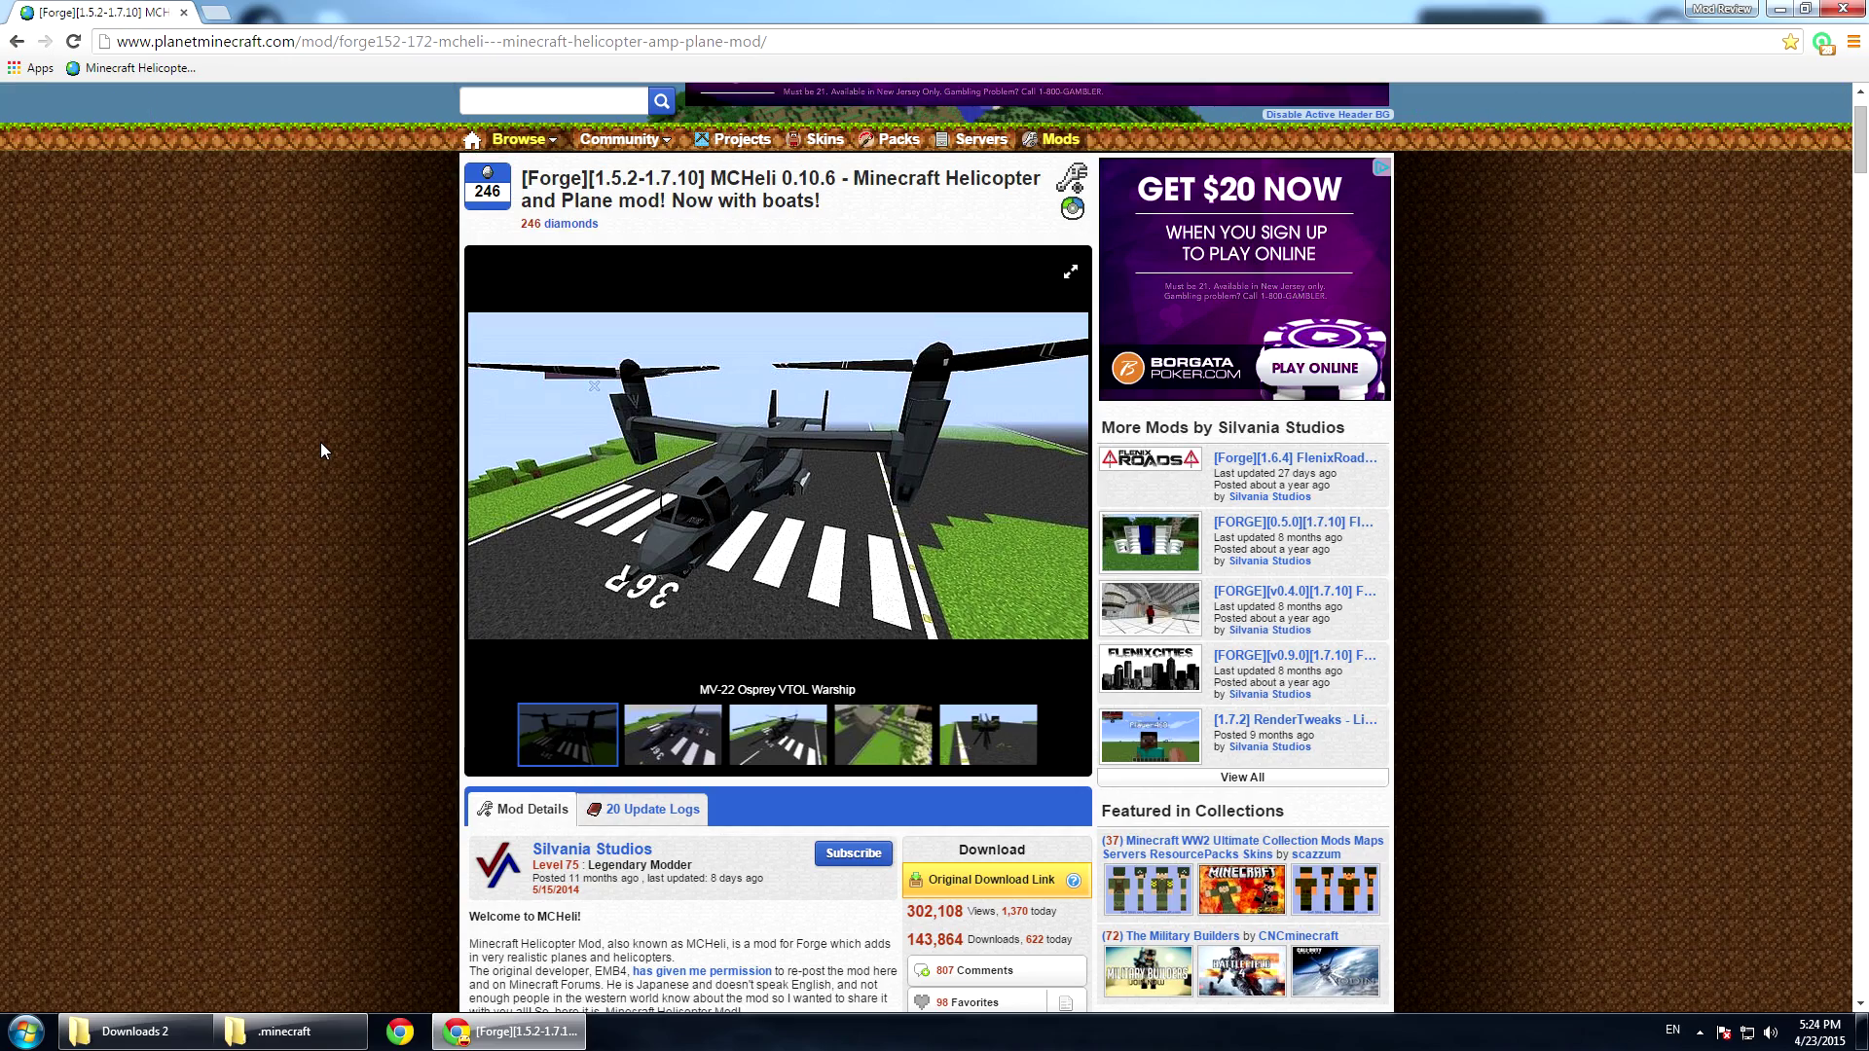
pyautogui.scroll(-7, 321, 441)
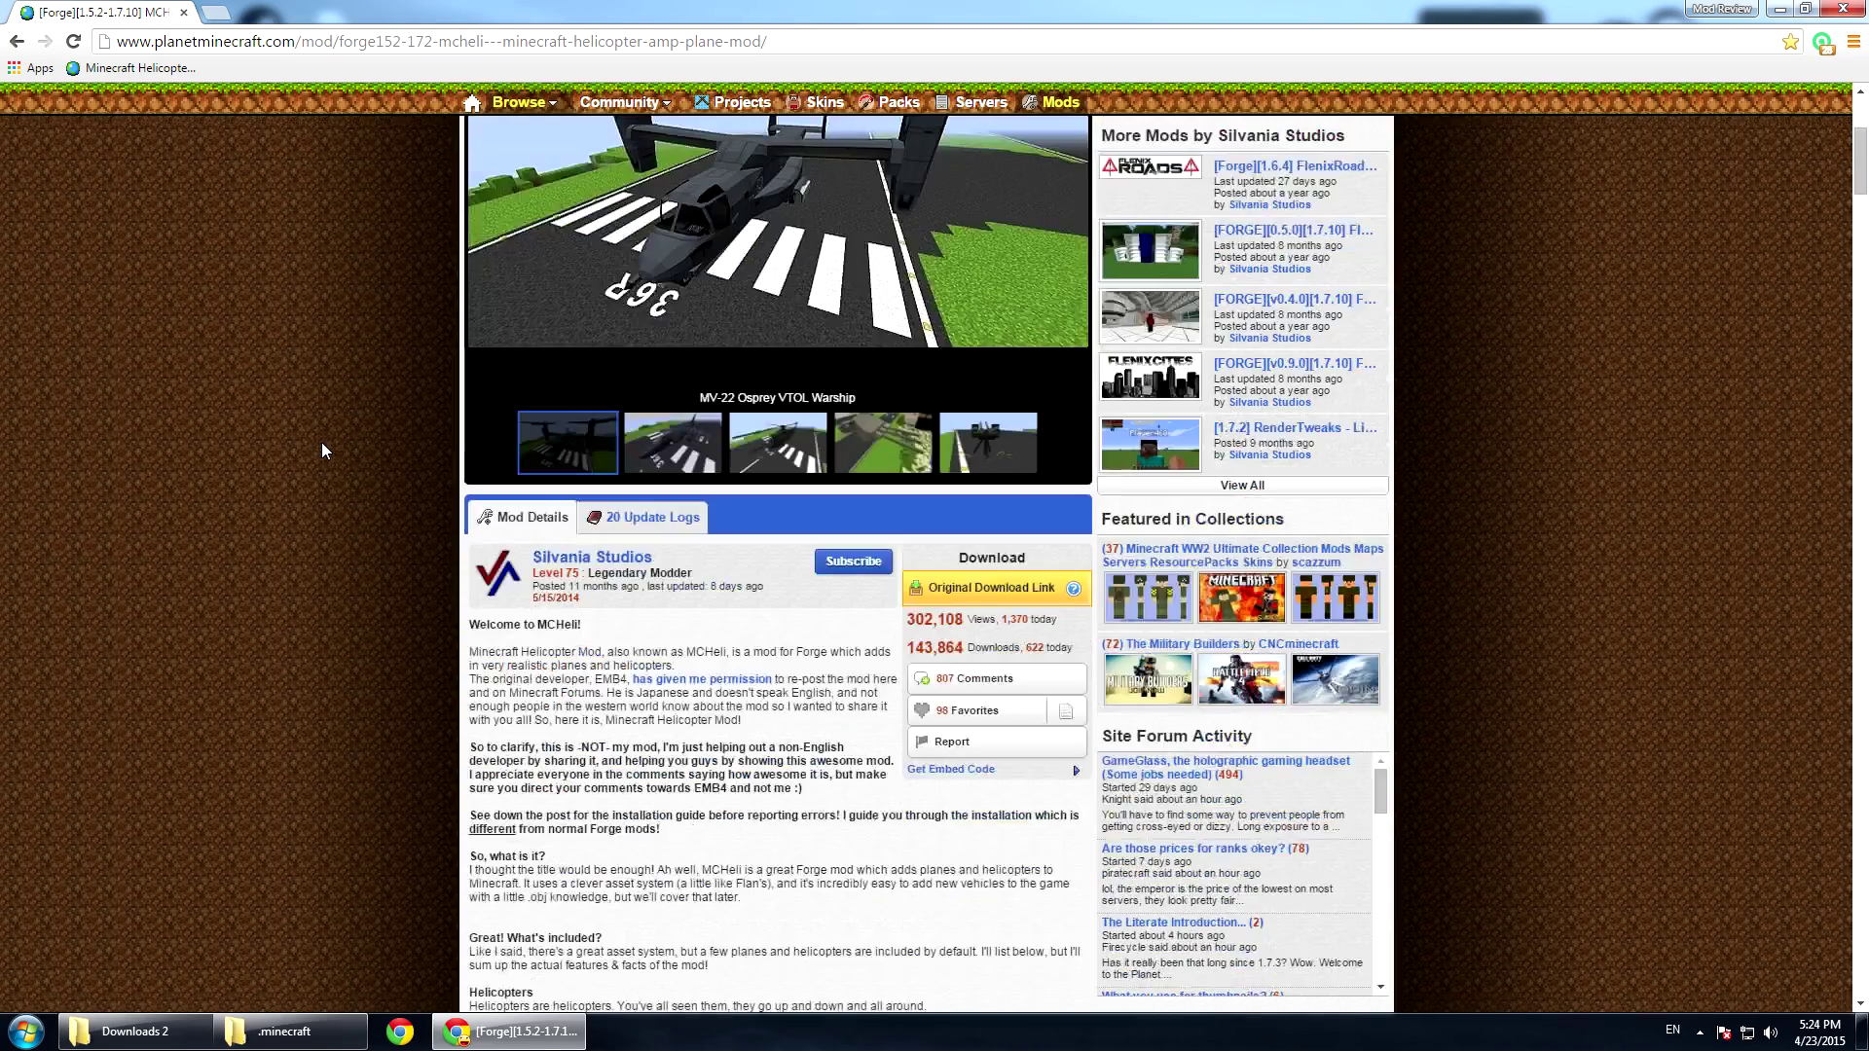
pyautogui.scroll(8, 323, 436)
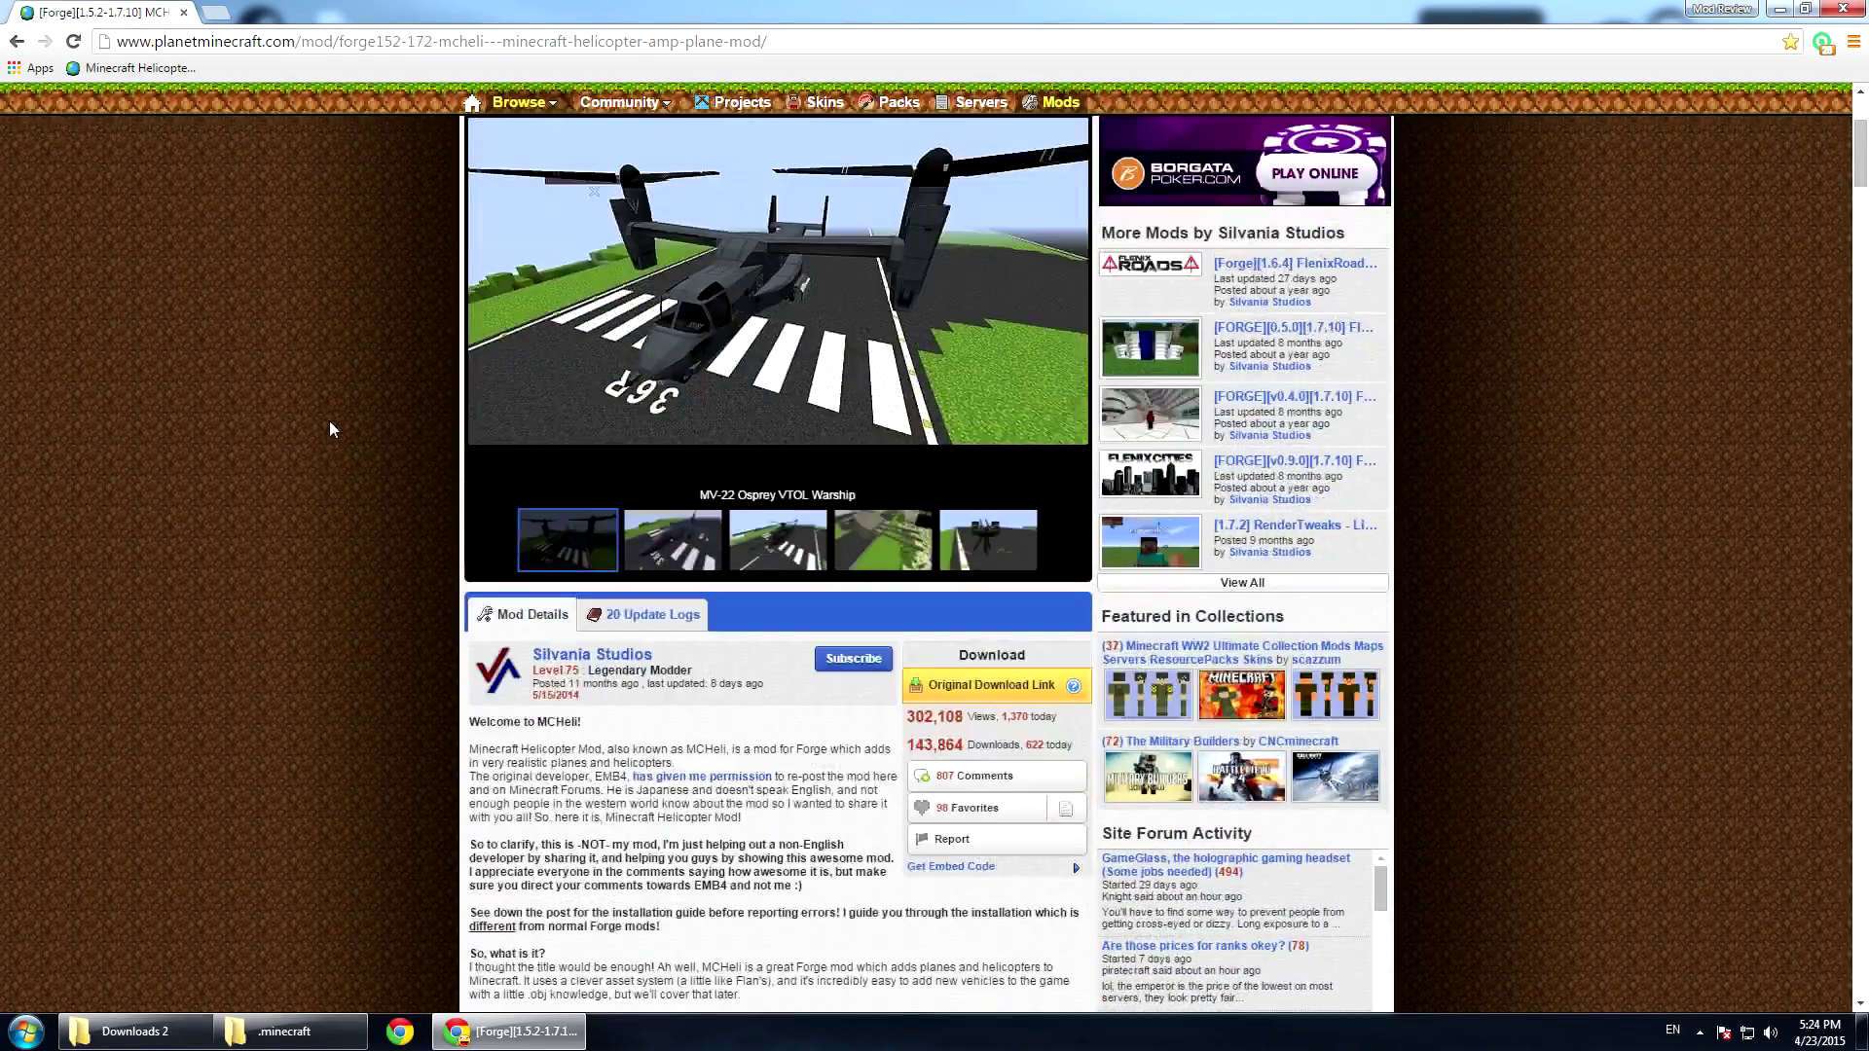
pyautogui.scroll(-5, 331, 428)
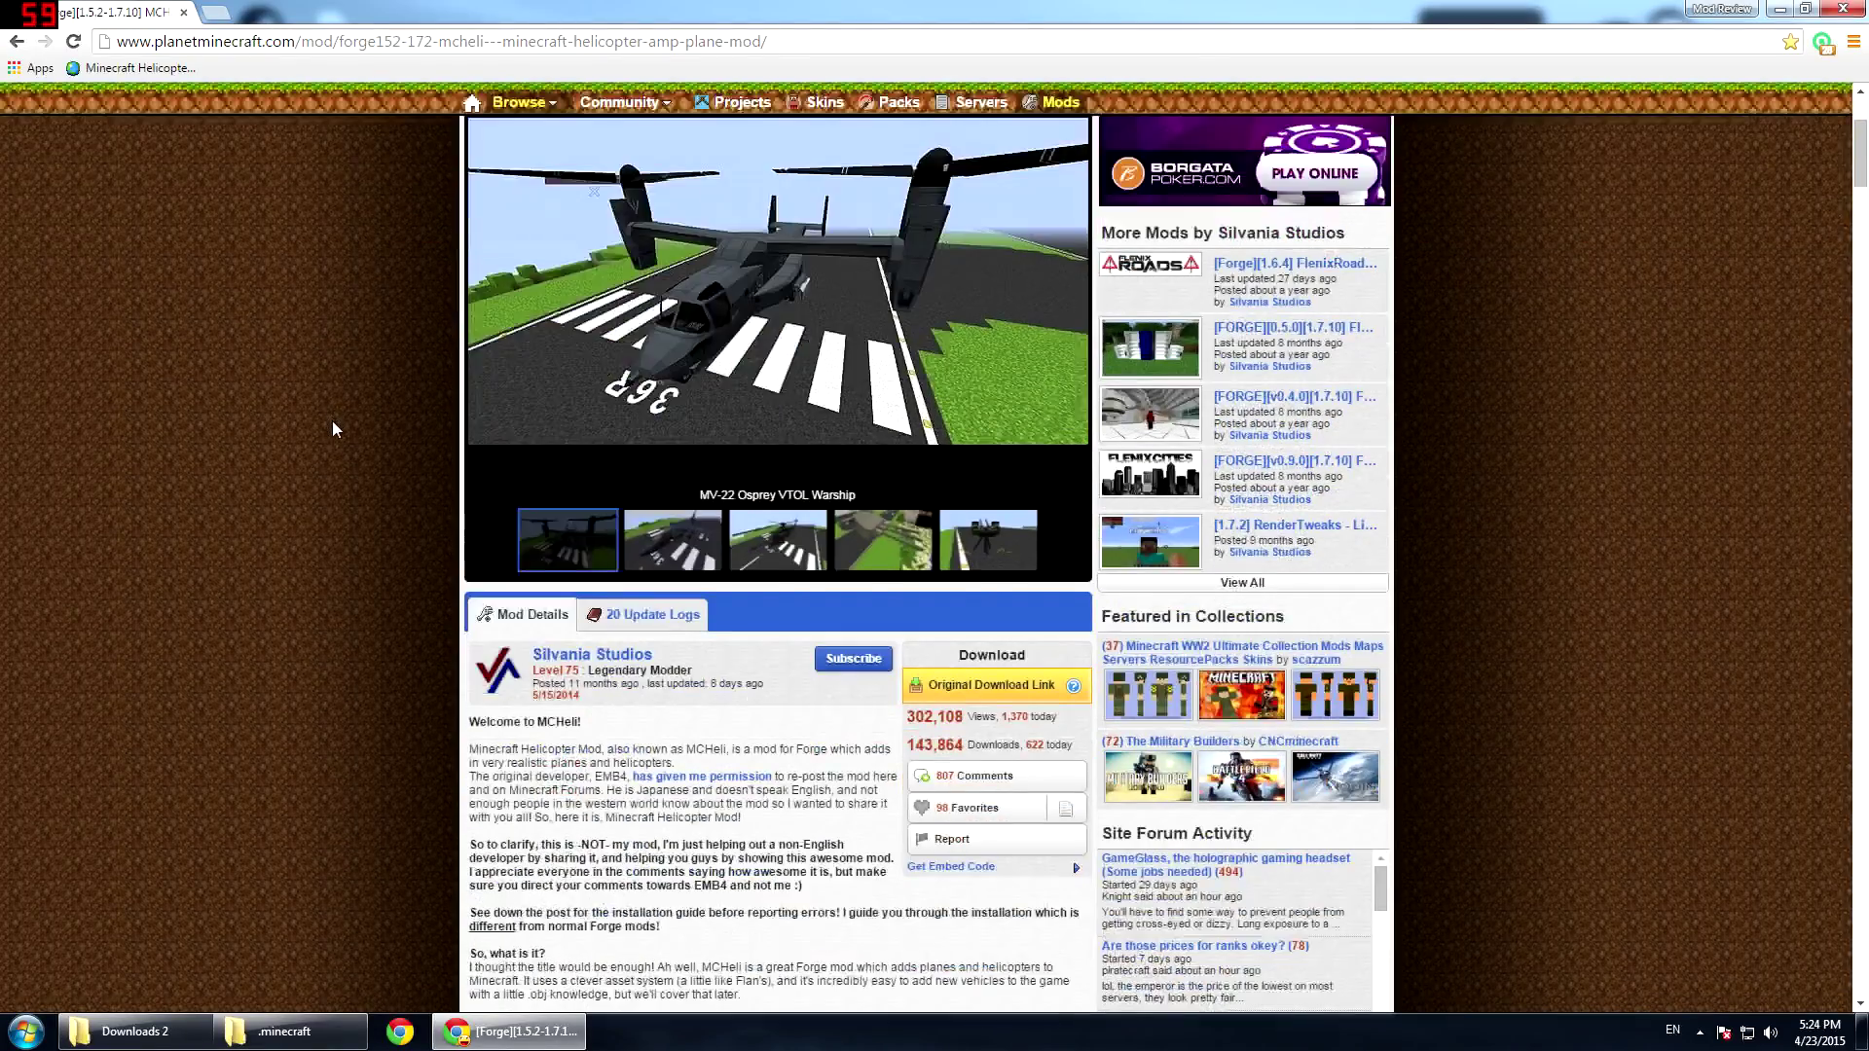
pyautogui.scroll(-1, 333, 428)
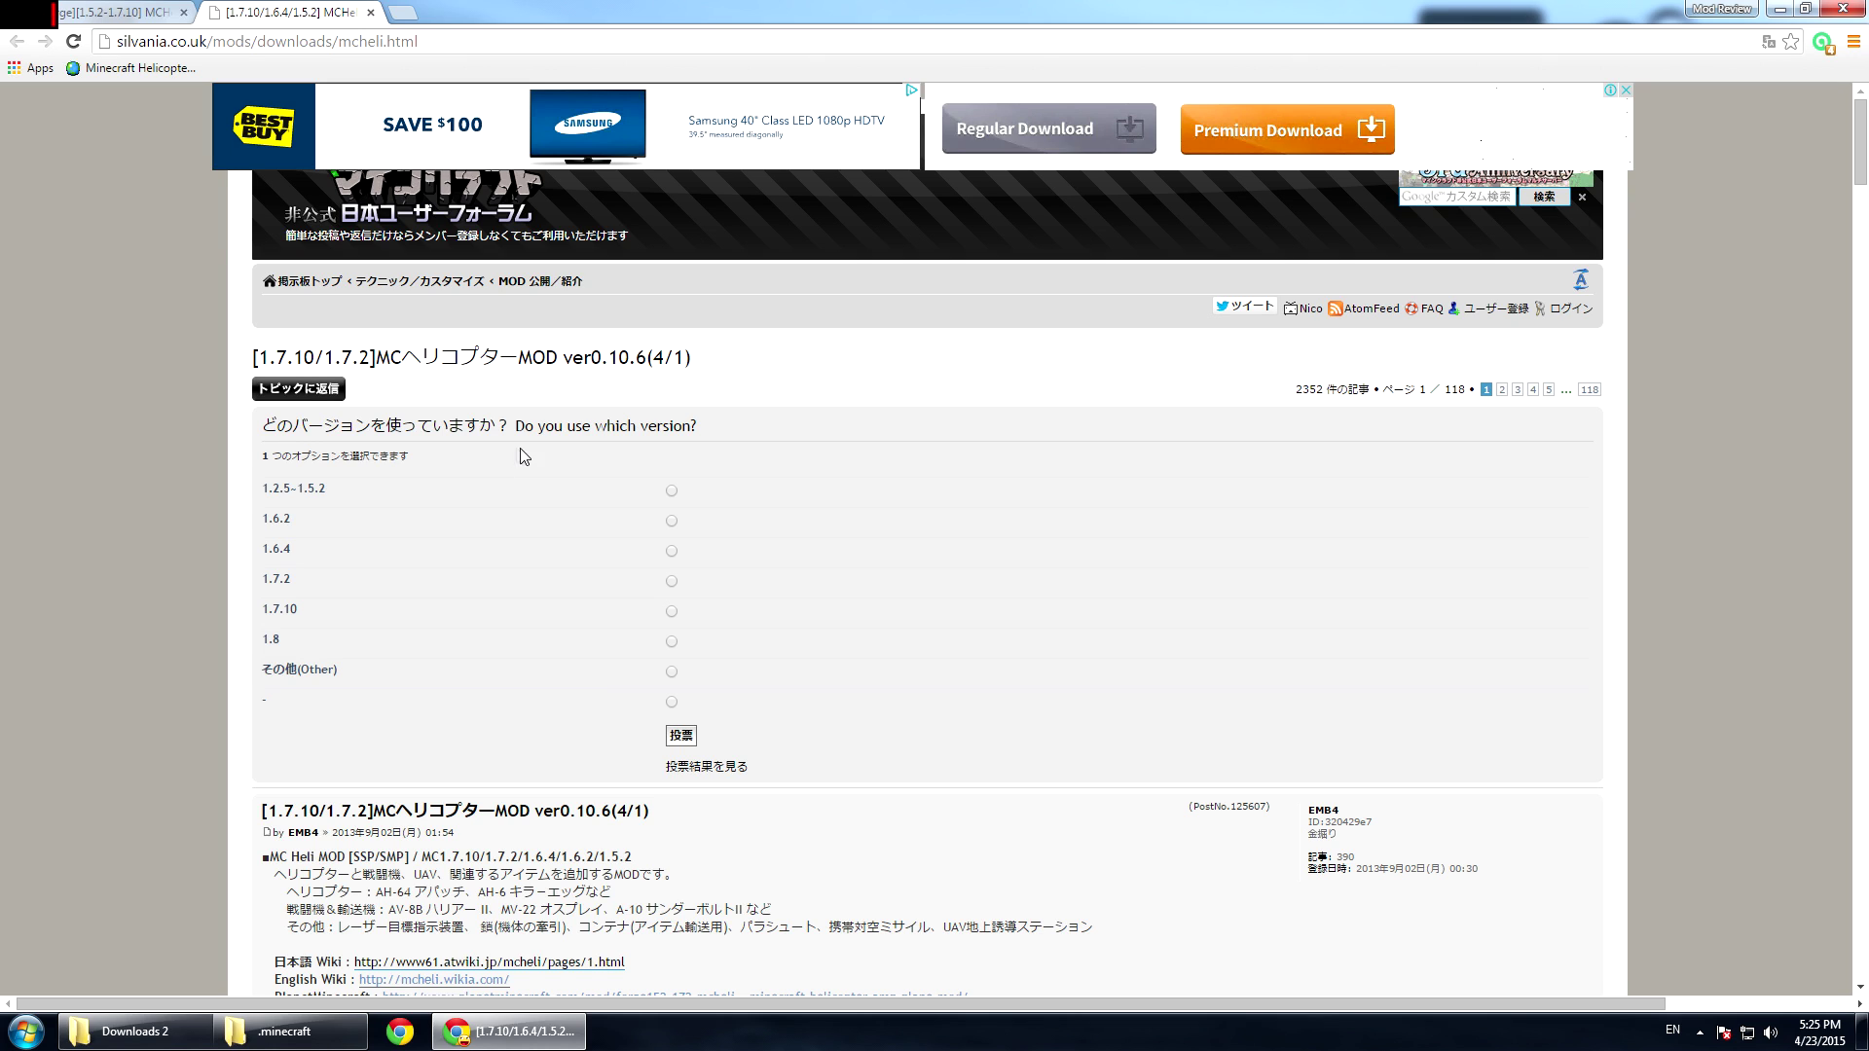
# - Bring the Silvania download file list with the MC1.7.10 and MC1.6.4 mcheli zips into view
pyautogui.scroll(-5, 483, 465)
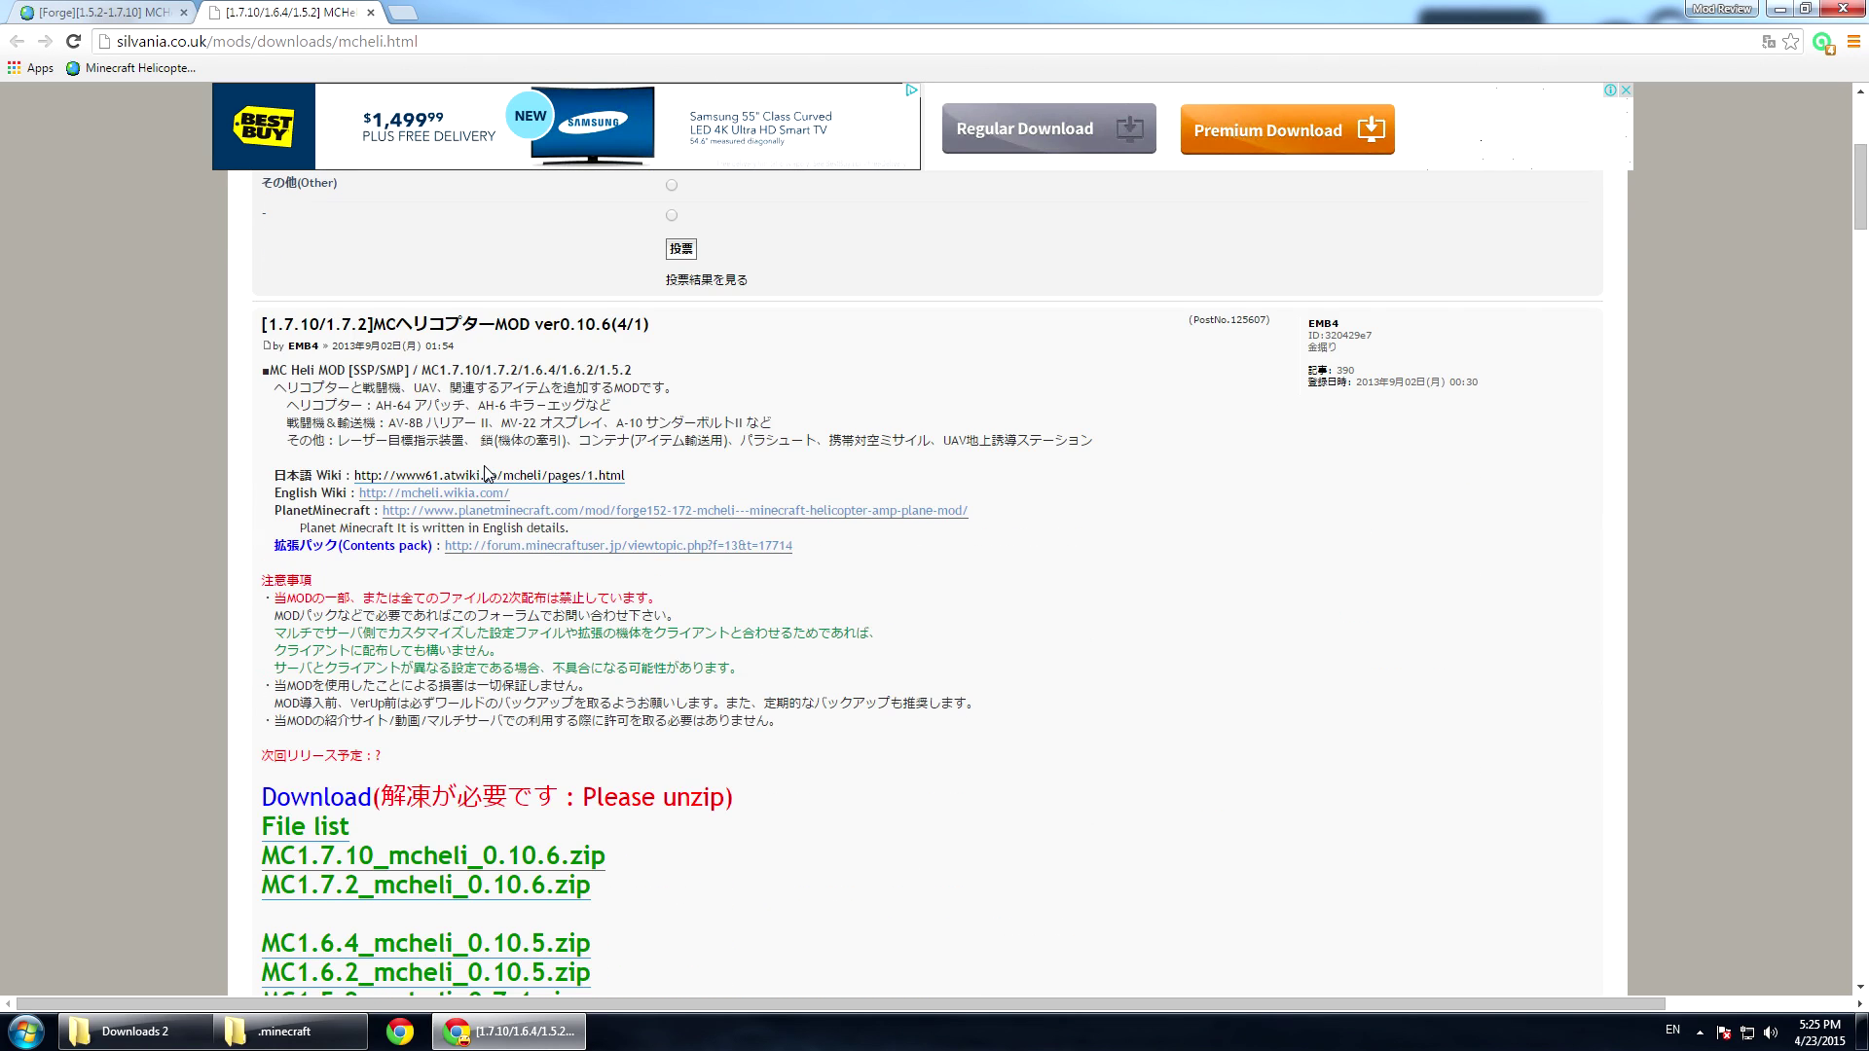
pyautogui.scroll(-5, 487, 474)
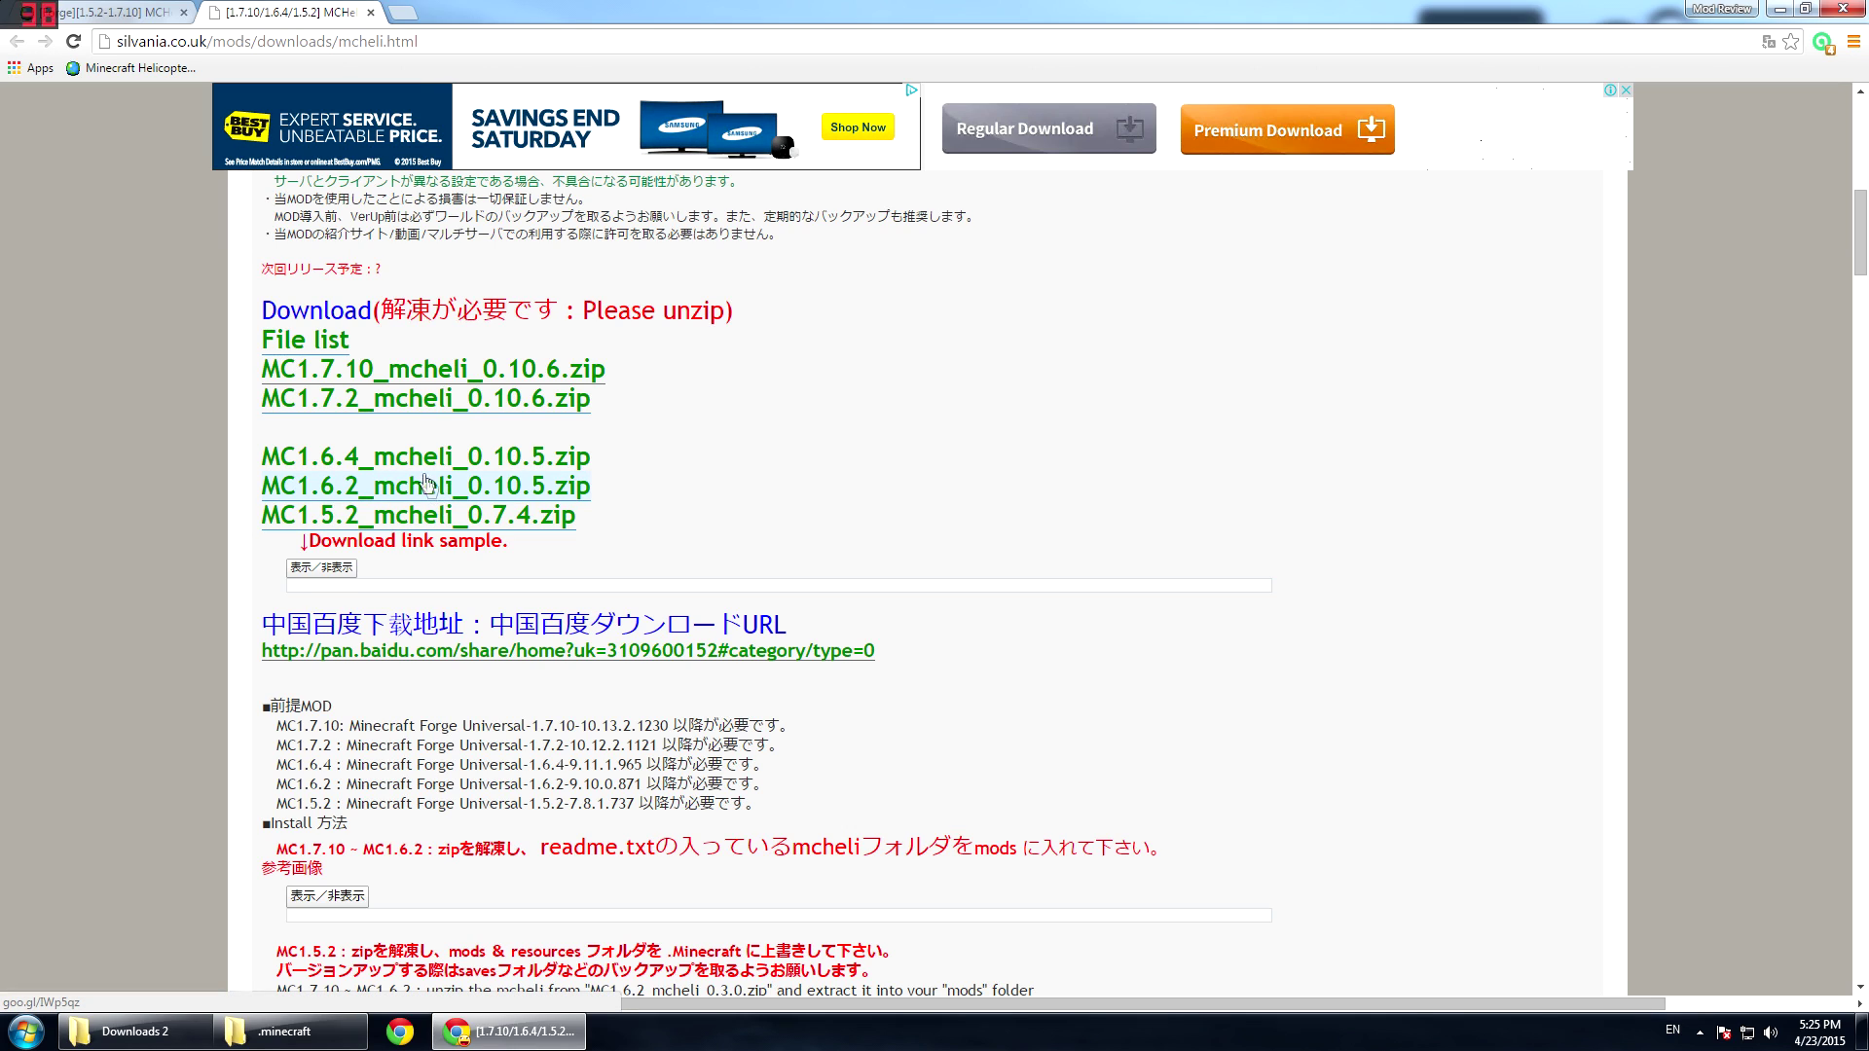
# - Start downloading MC1.7.10_mcheli_0.10.6.zip from its file page, then cancel the download
pyautogui.click(405, 372)
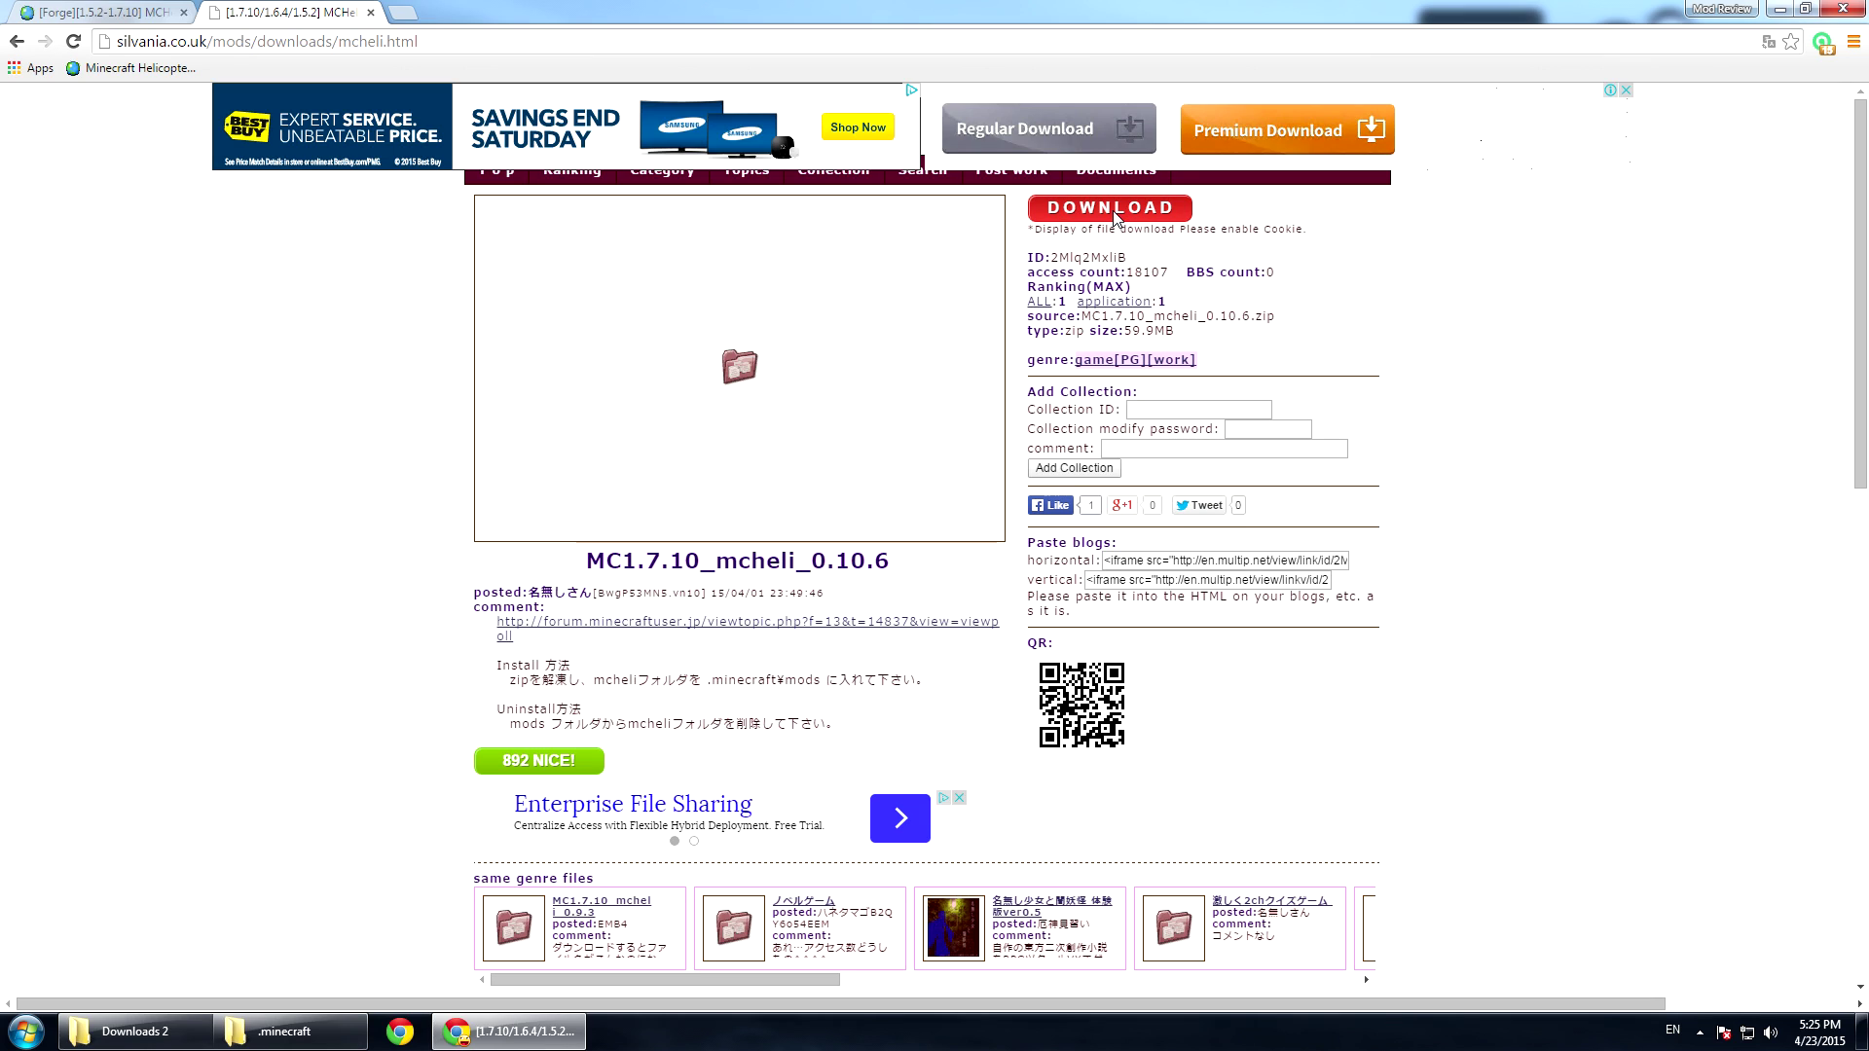
pyautogui.click(1114, 210)
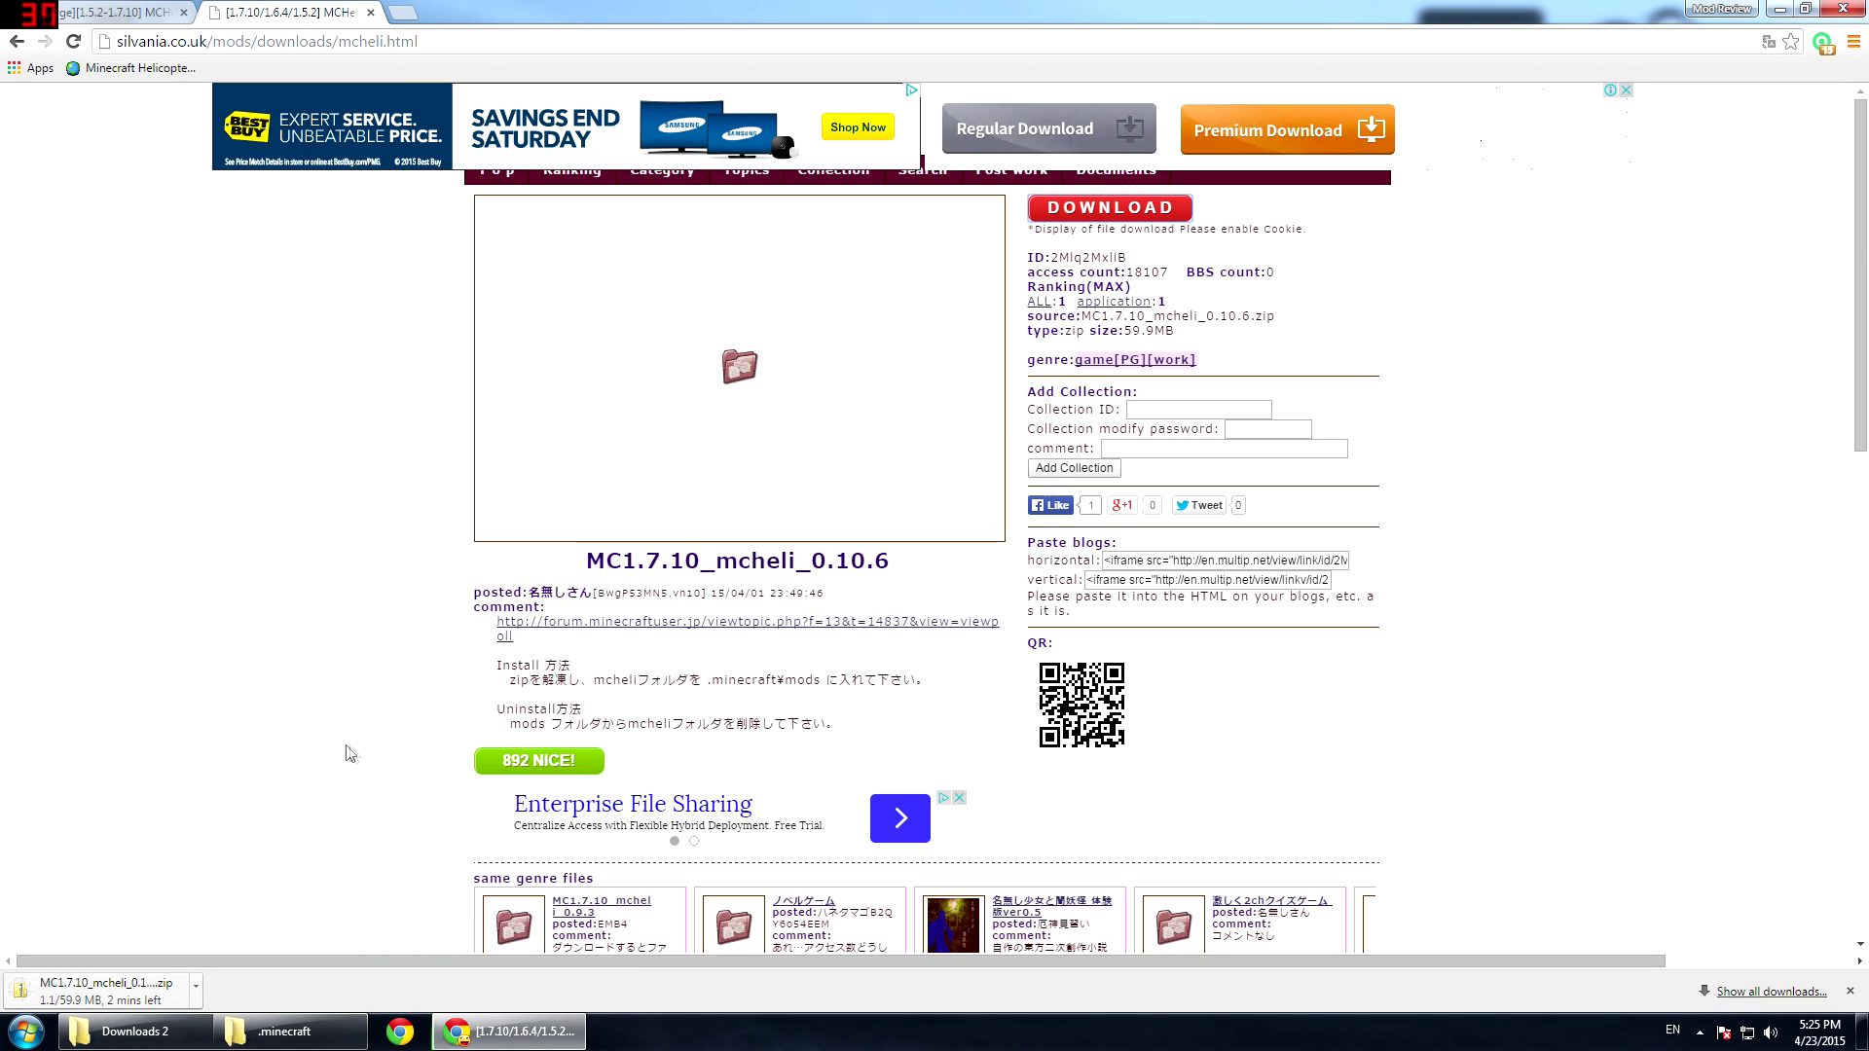
pyautogui.click(197, 993)
pyautogui.click(224, 960)
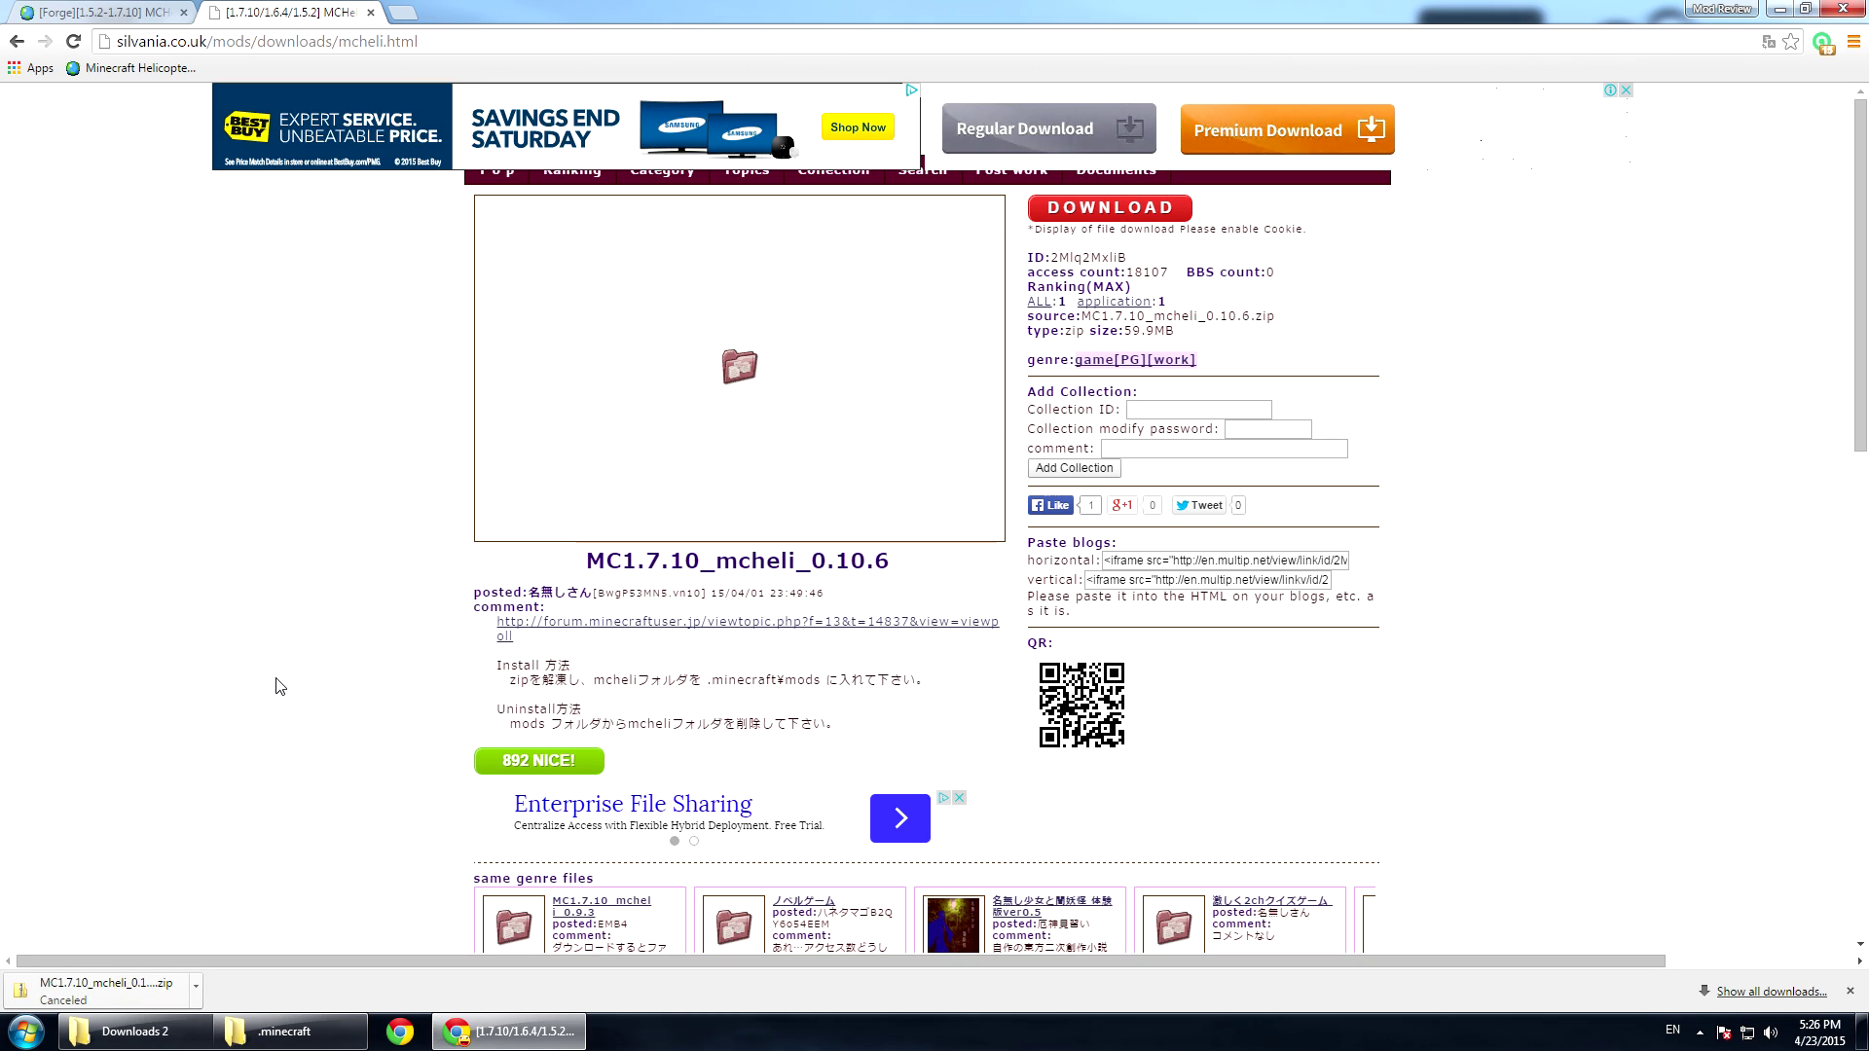
# - Extract MC1.7.10_mcheli_0.10.6.zip in Downloads 2 with 7-Zip Extract Here and select the new mcheli folder
pyautogui.moveTo(156, 1034)
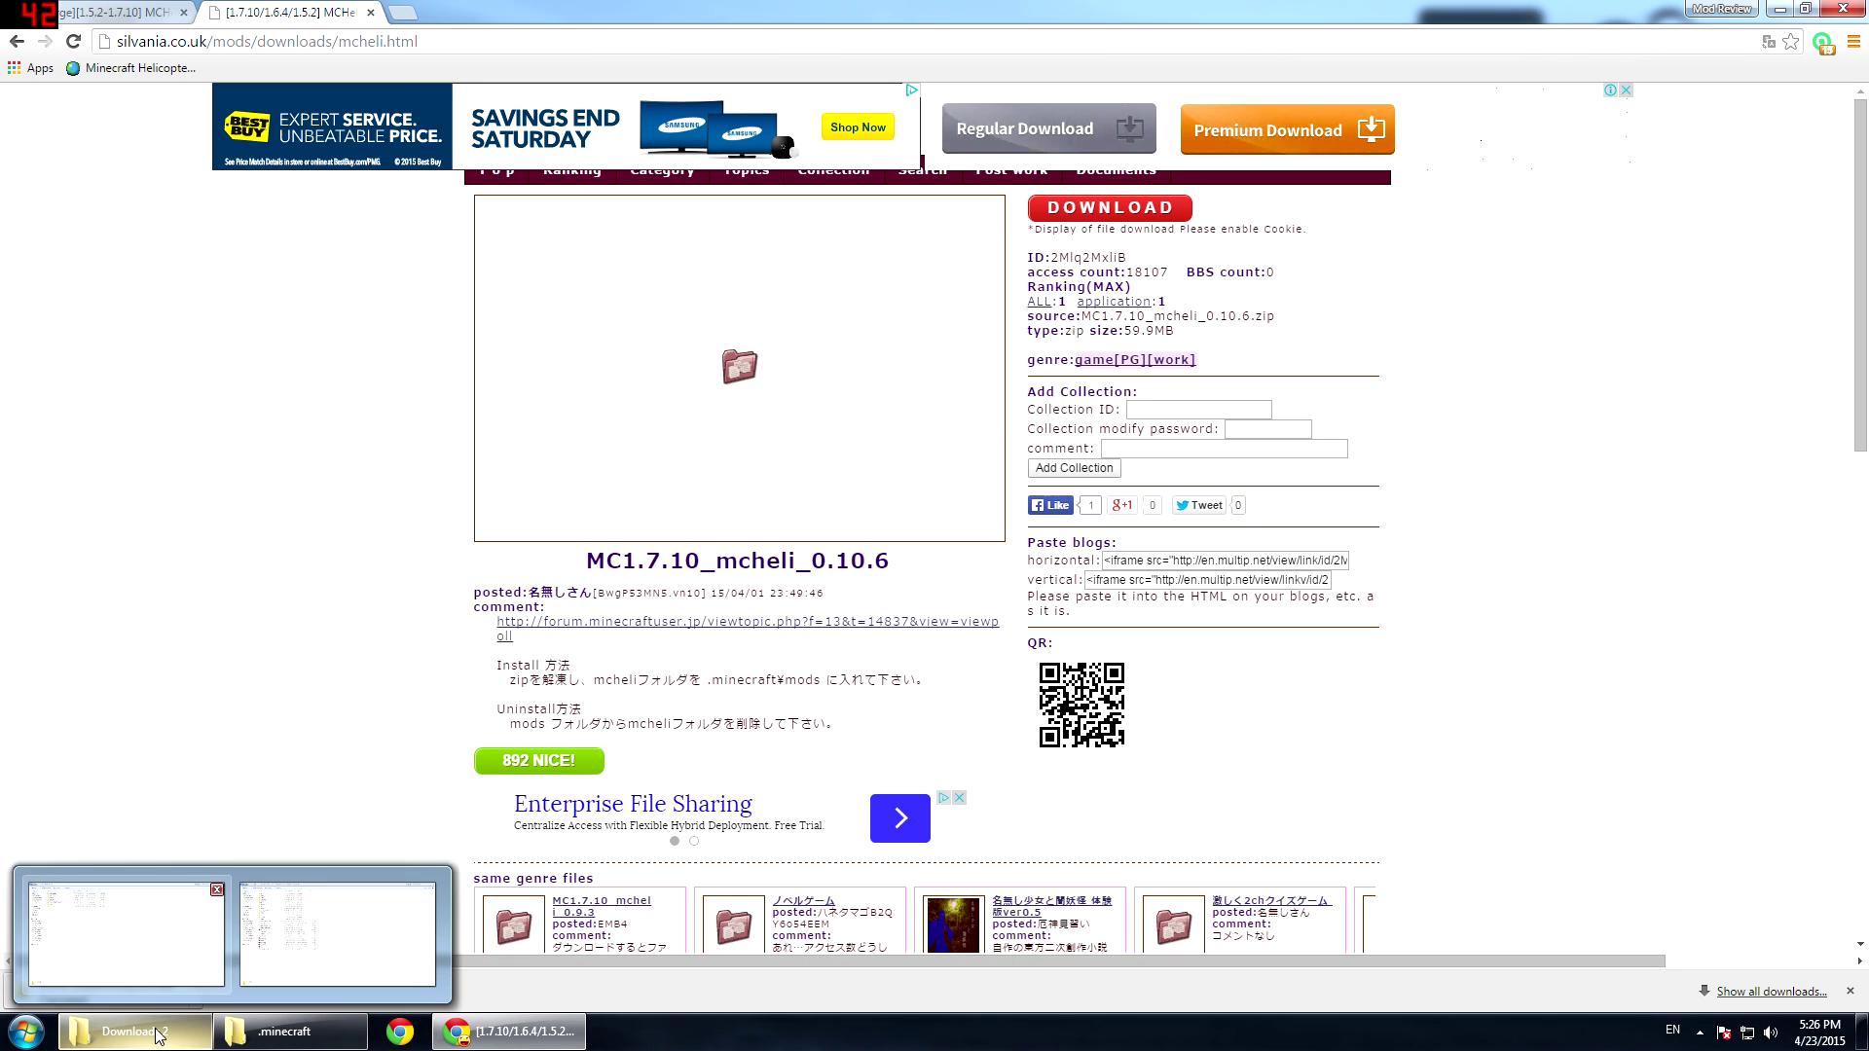
pyautogui.click(127, 934)
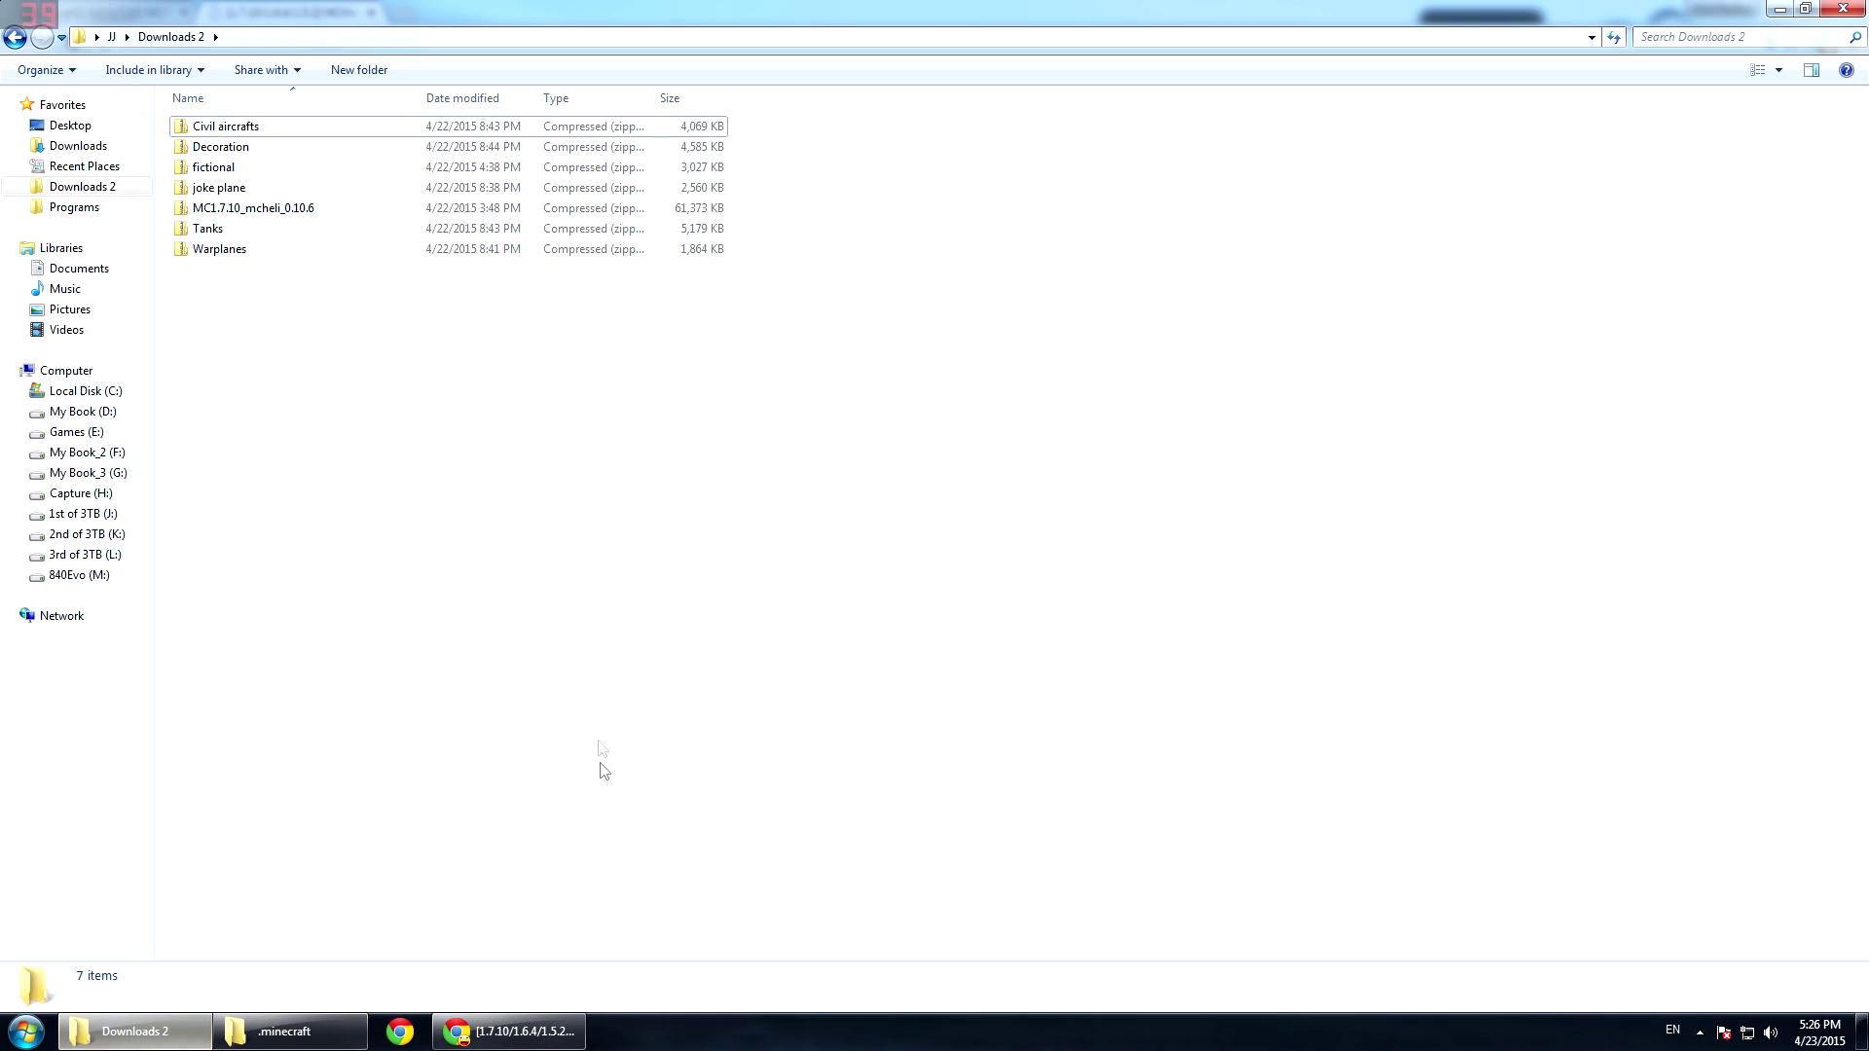
pyautogui.click(293, 208)
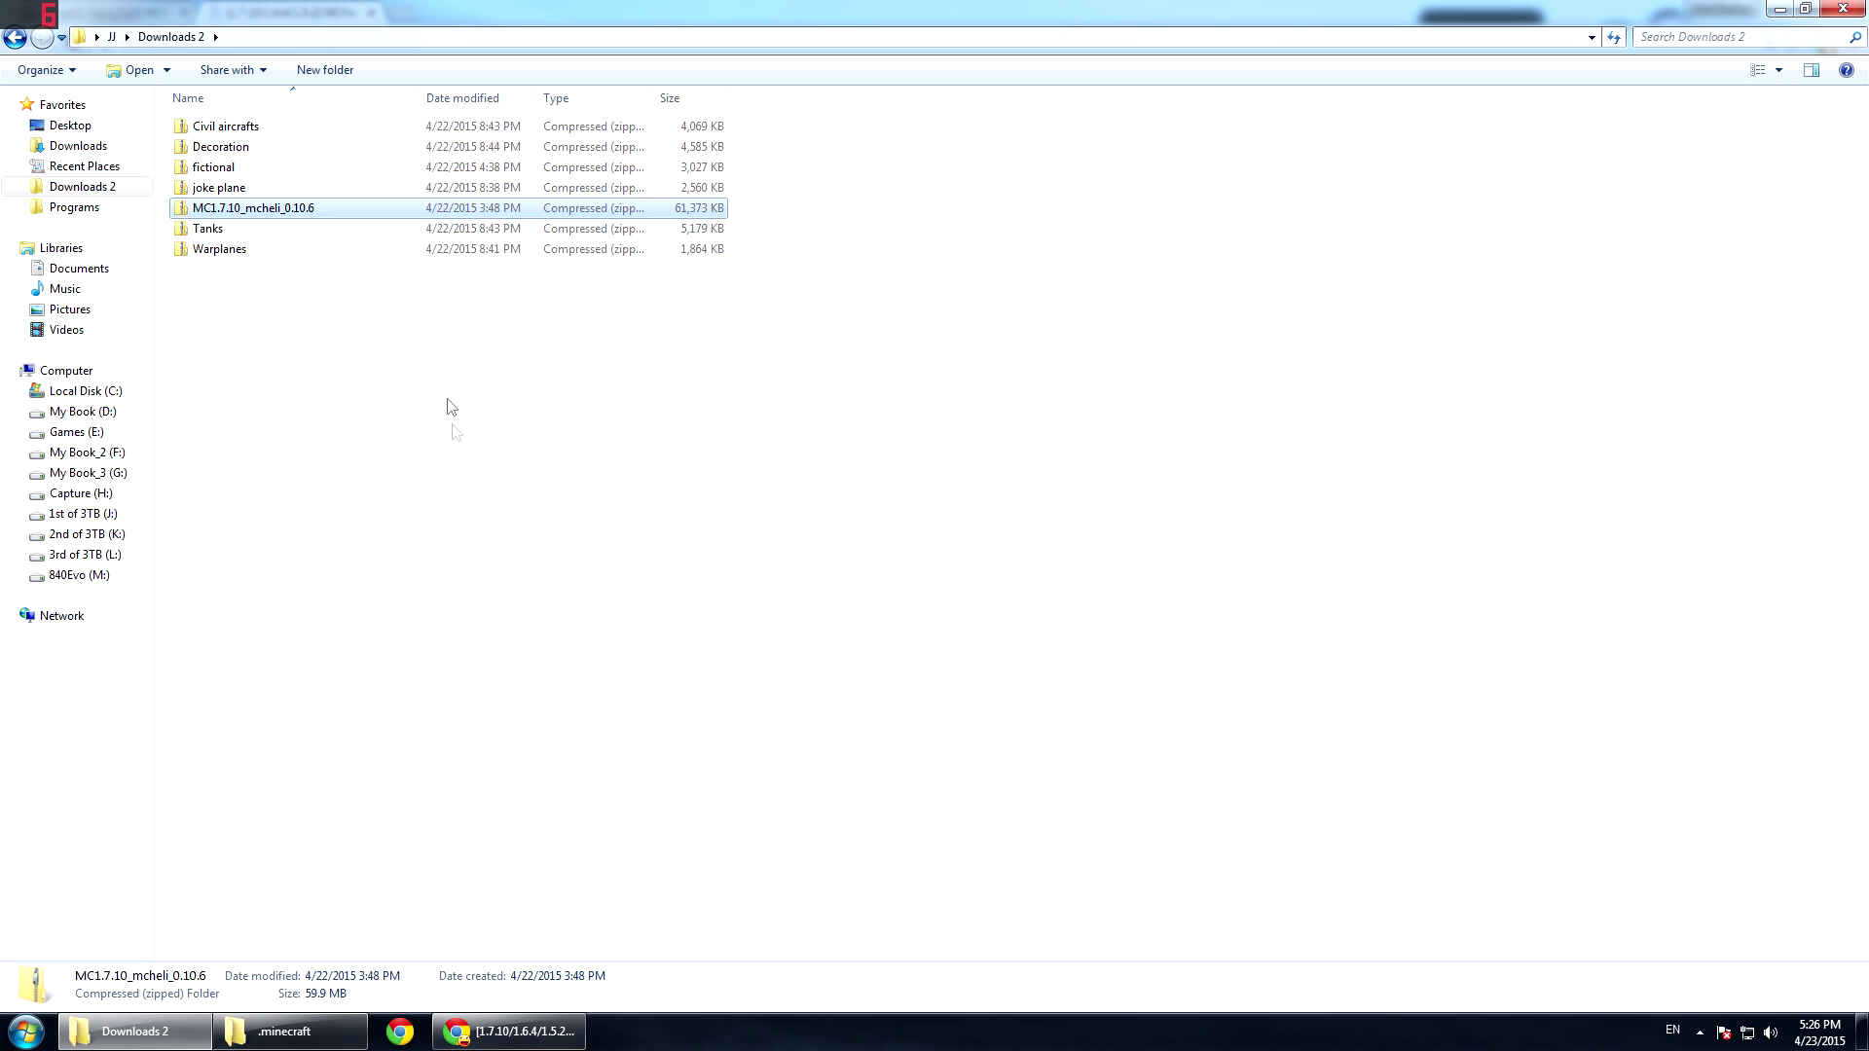
pyautogui.rightClick(349, 207)
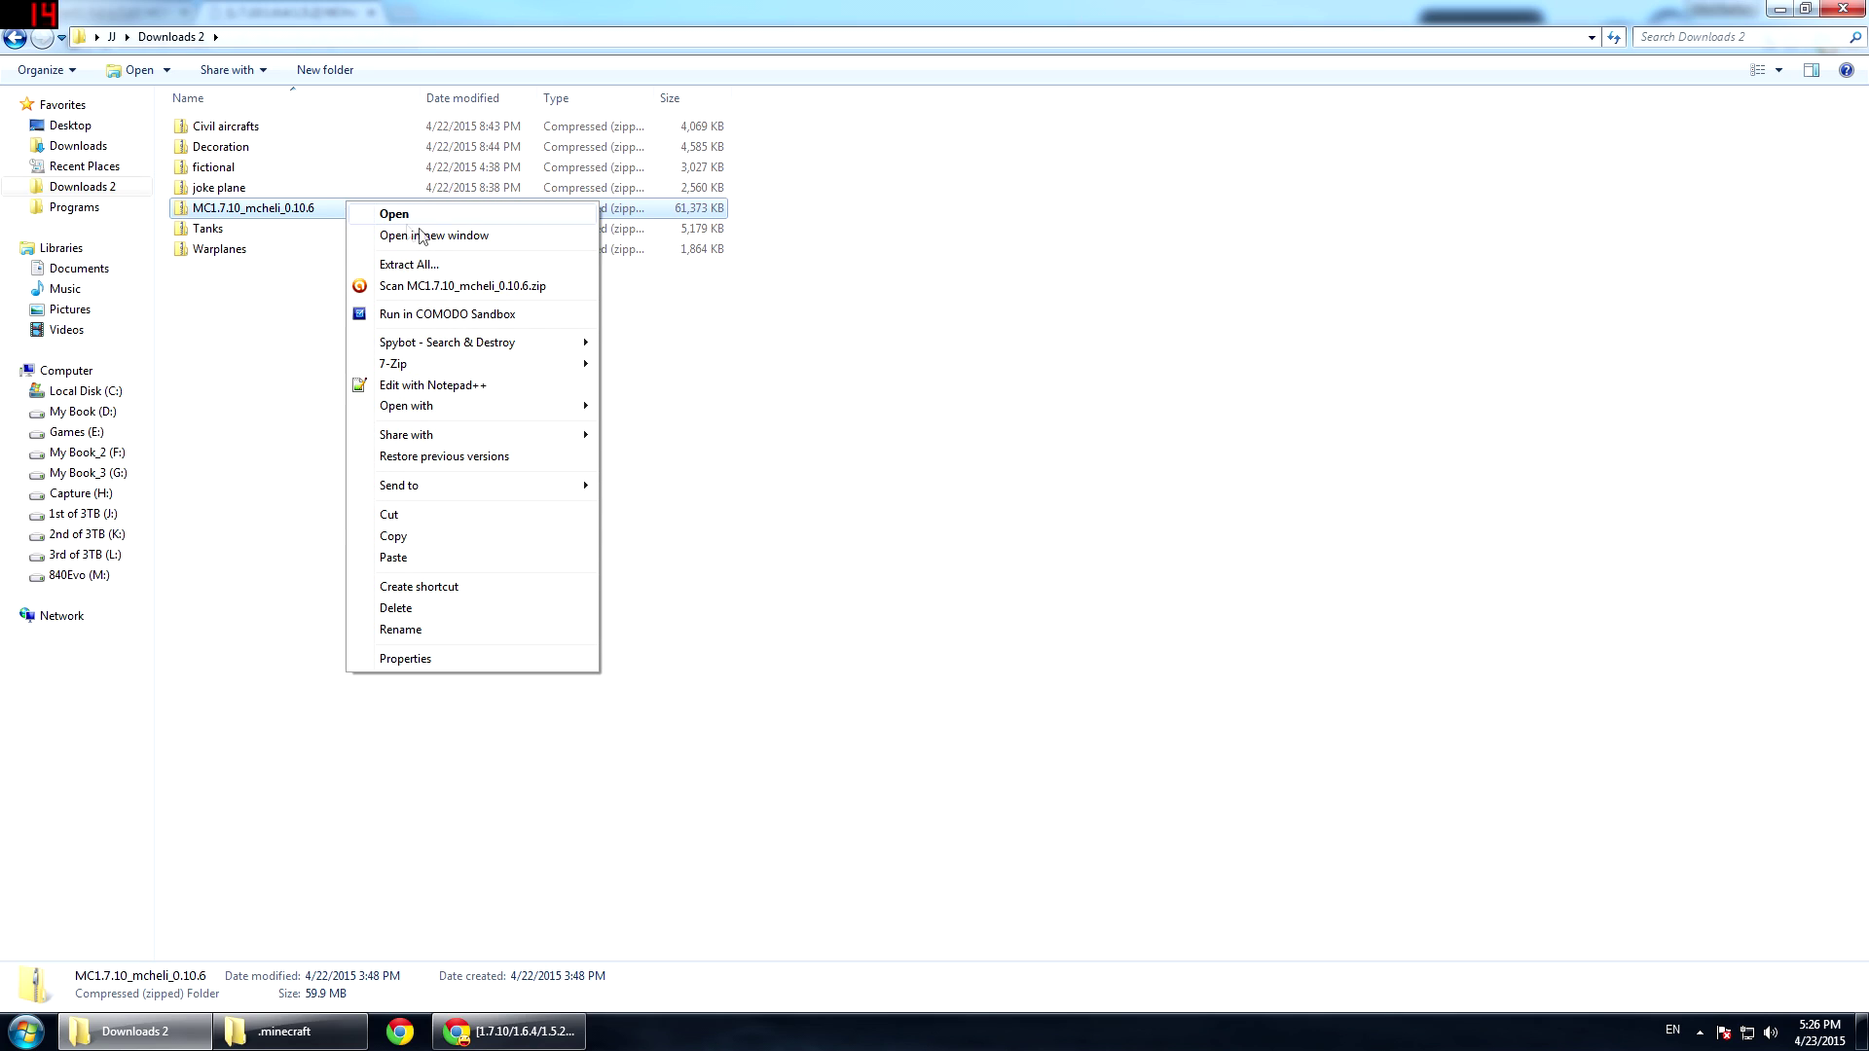
pyautogui.moveTo(506, 375)
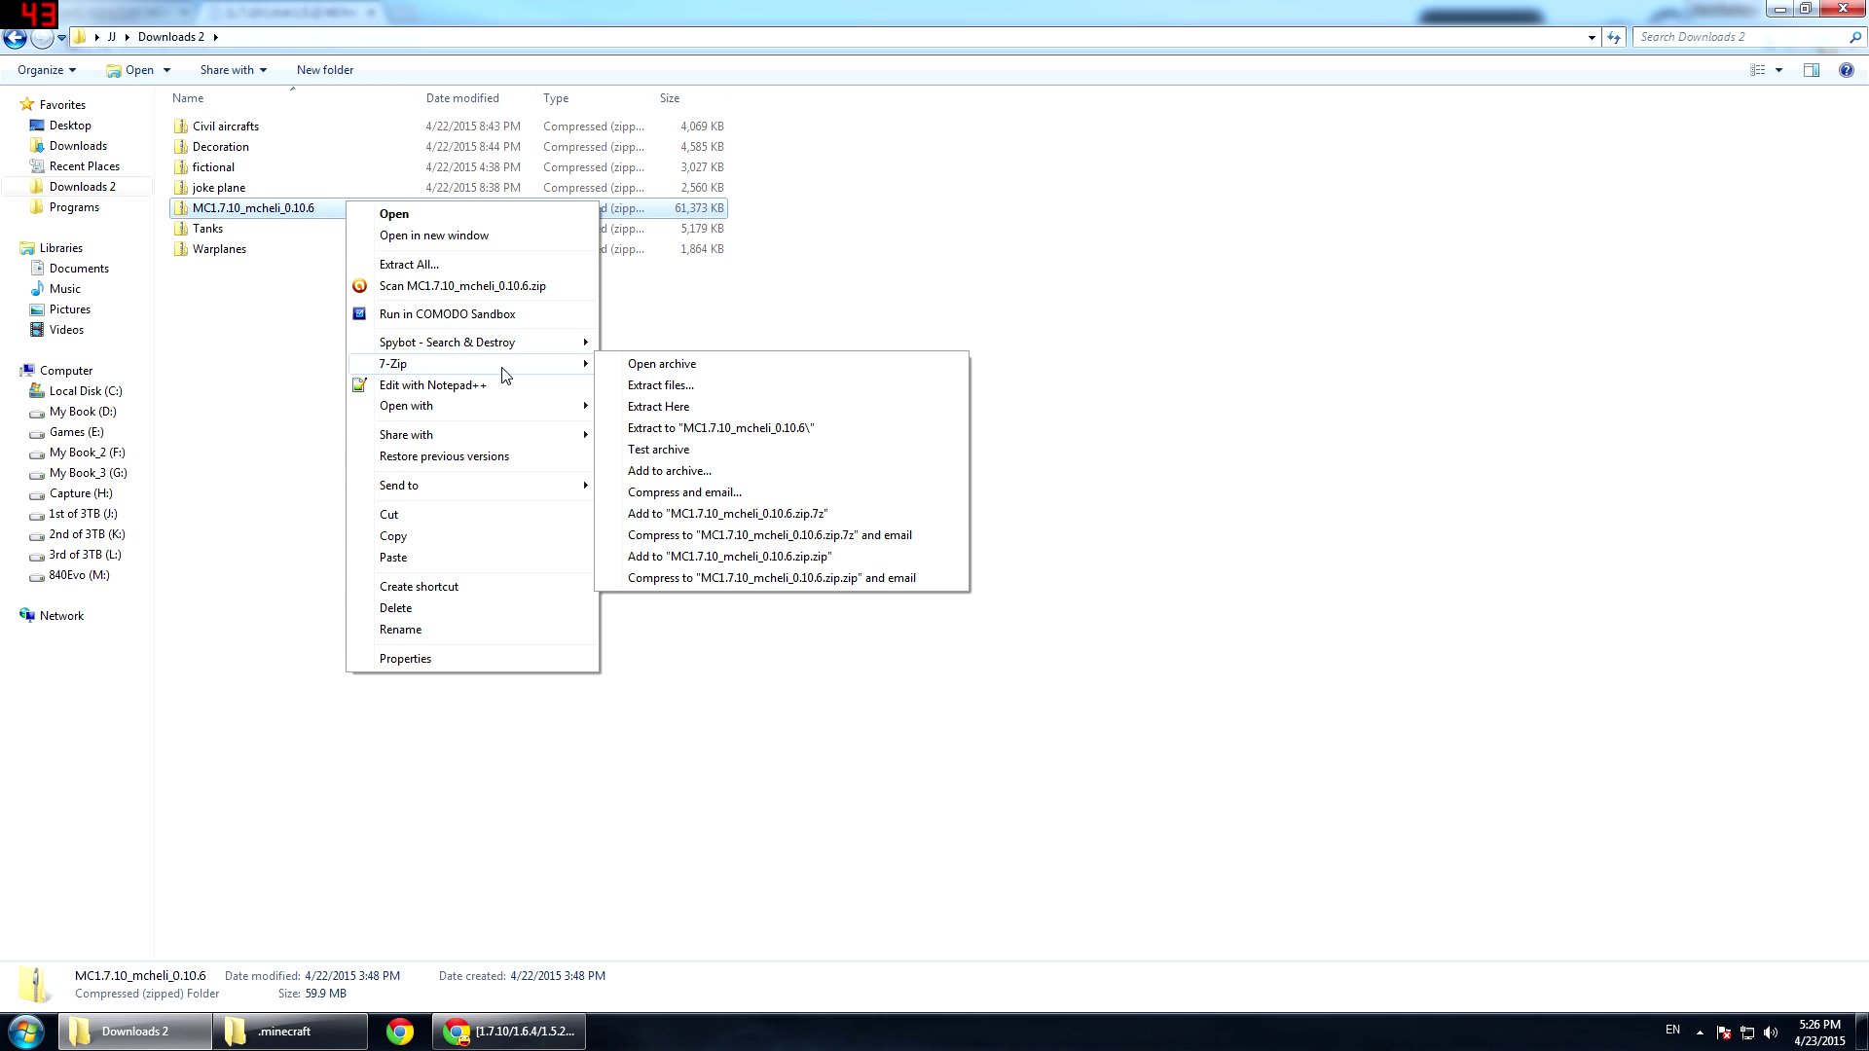
pyautogui.click(672, 407)
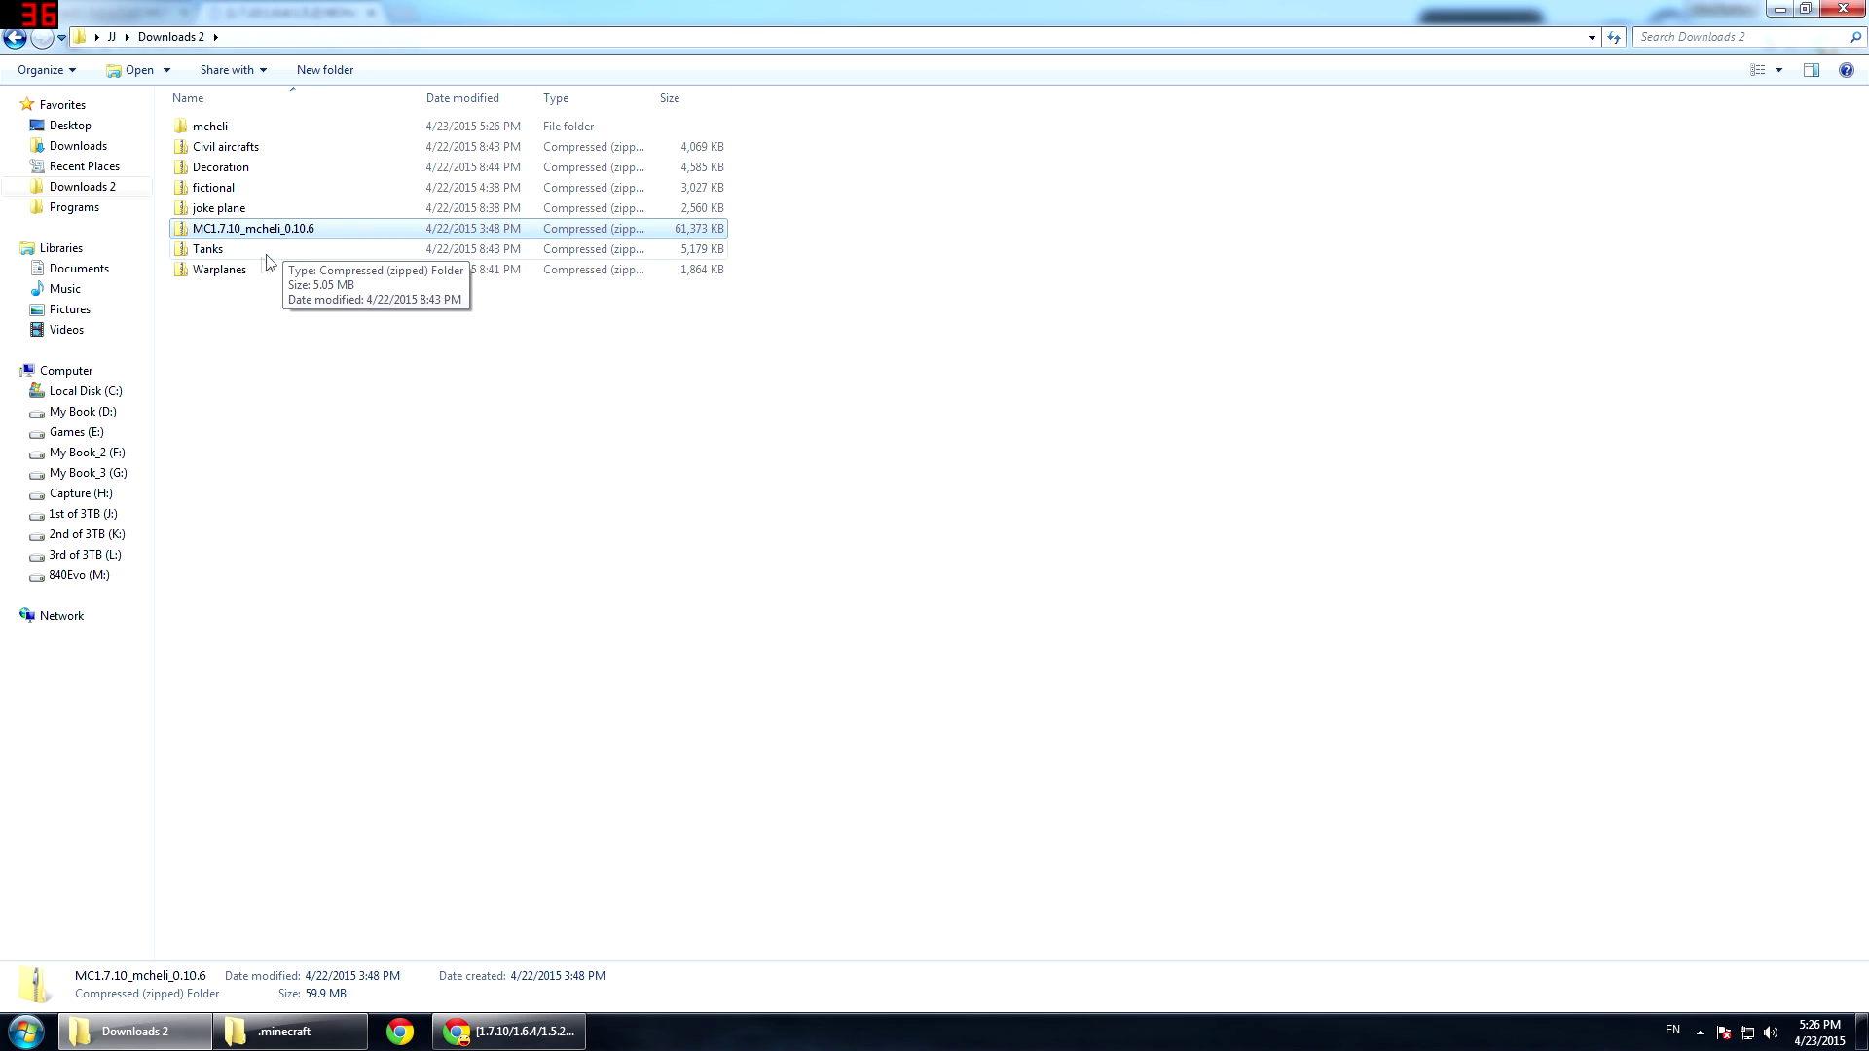
pyautogui.click(233, 130)
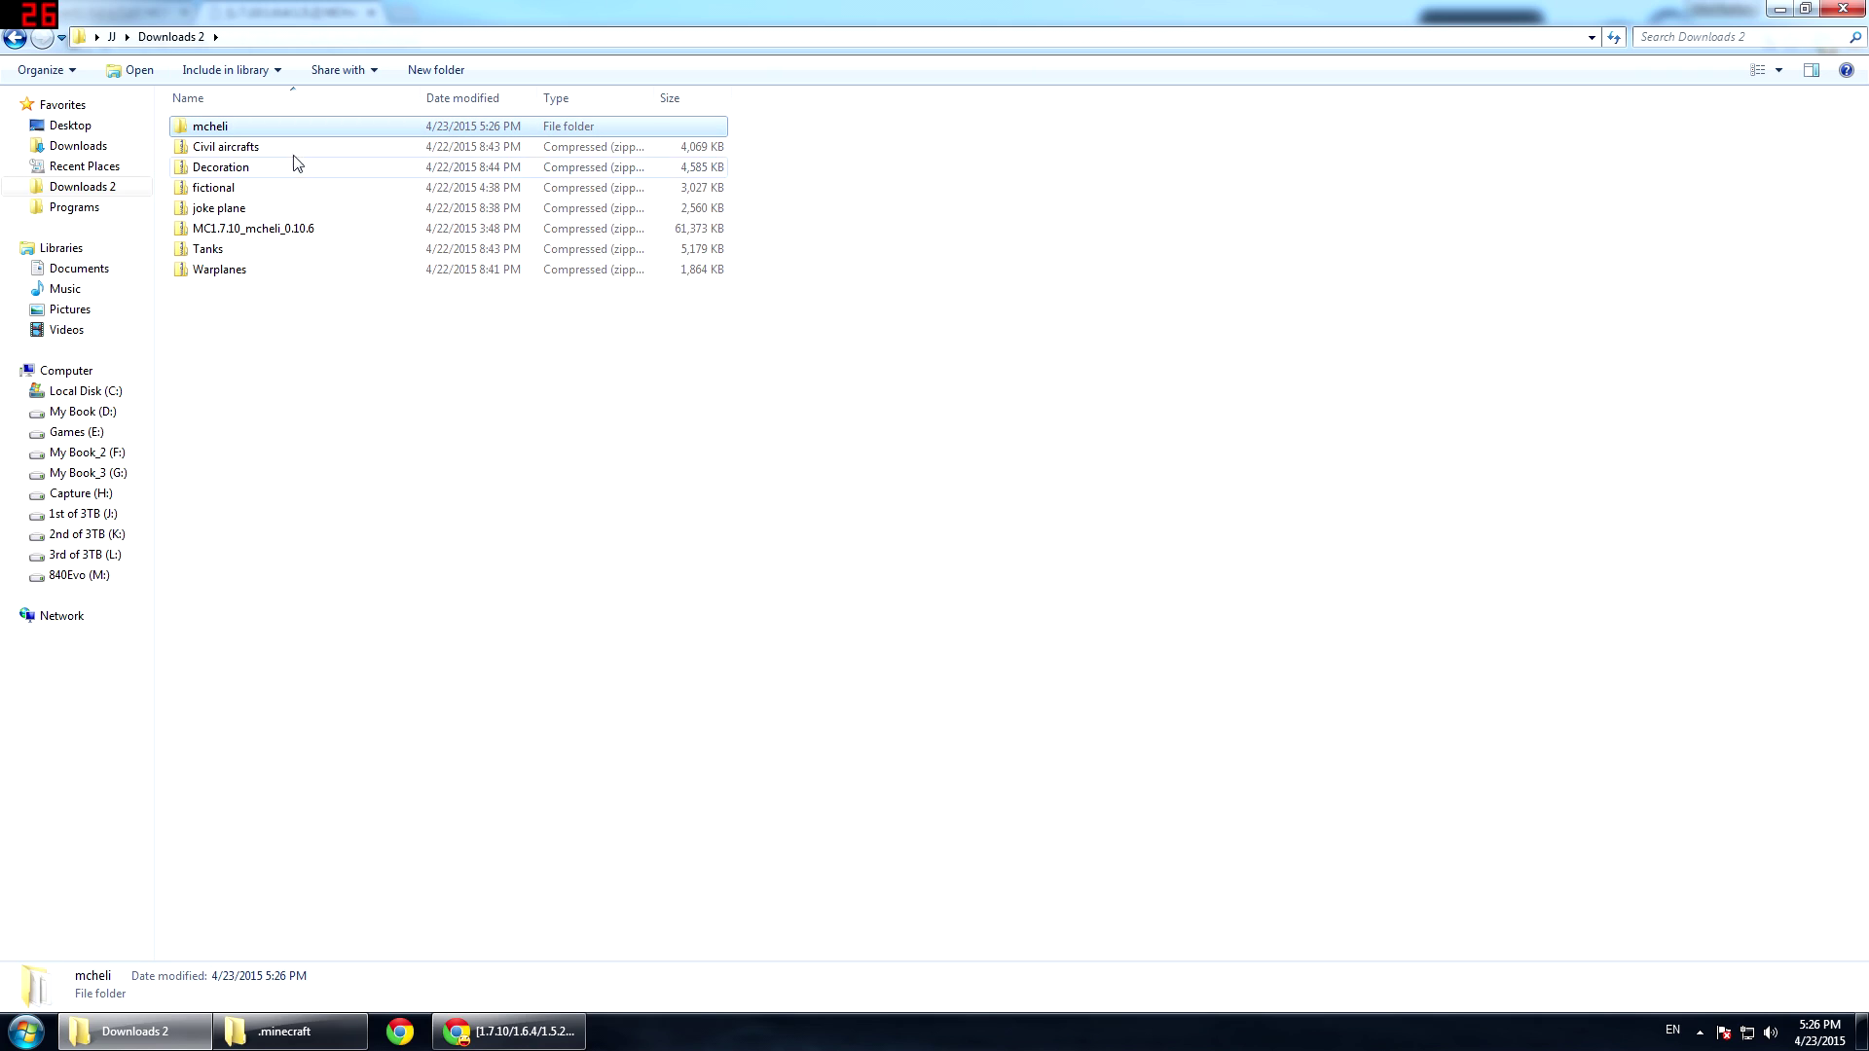
# - Cut the extracted mcheli folder and open .minecraft\mods, selecting its existing mcheli folder
pyautogui.rightClick(277, 133)
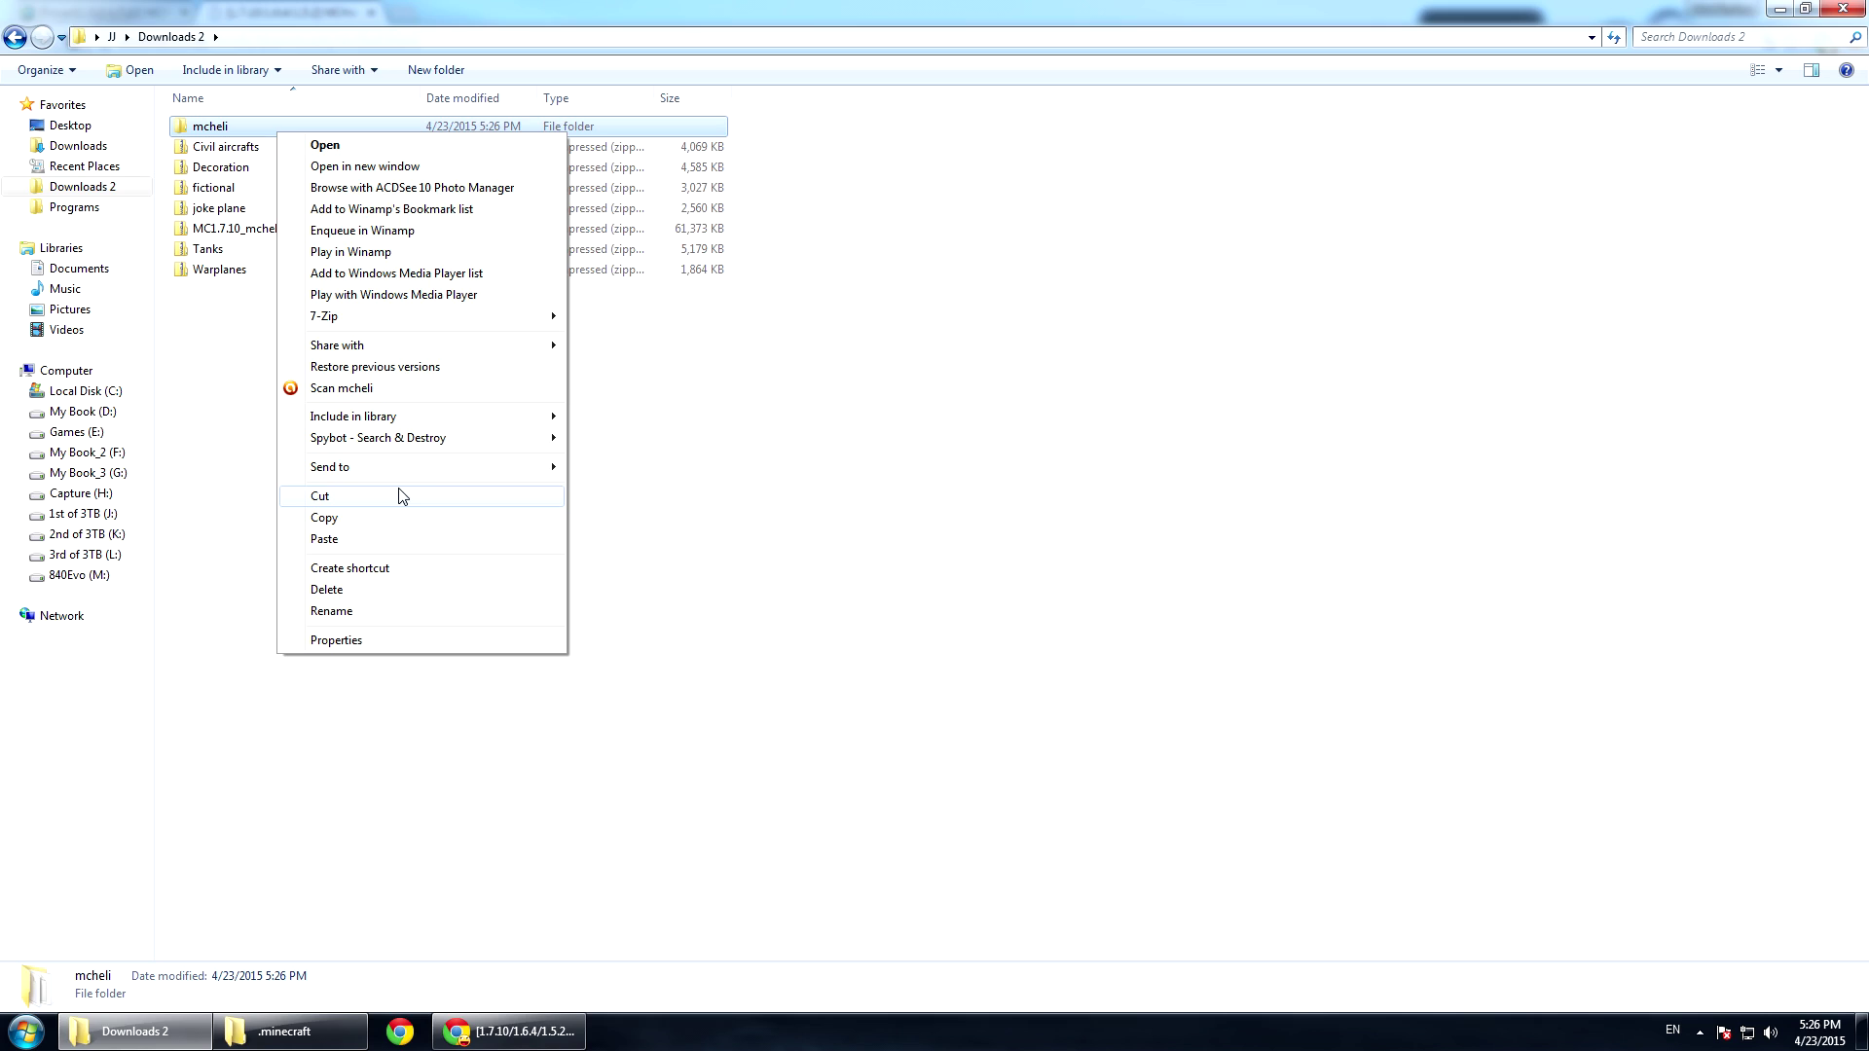
pyautogui.click(320, 495)
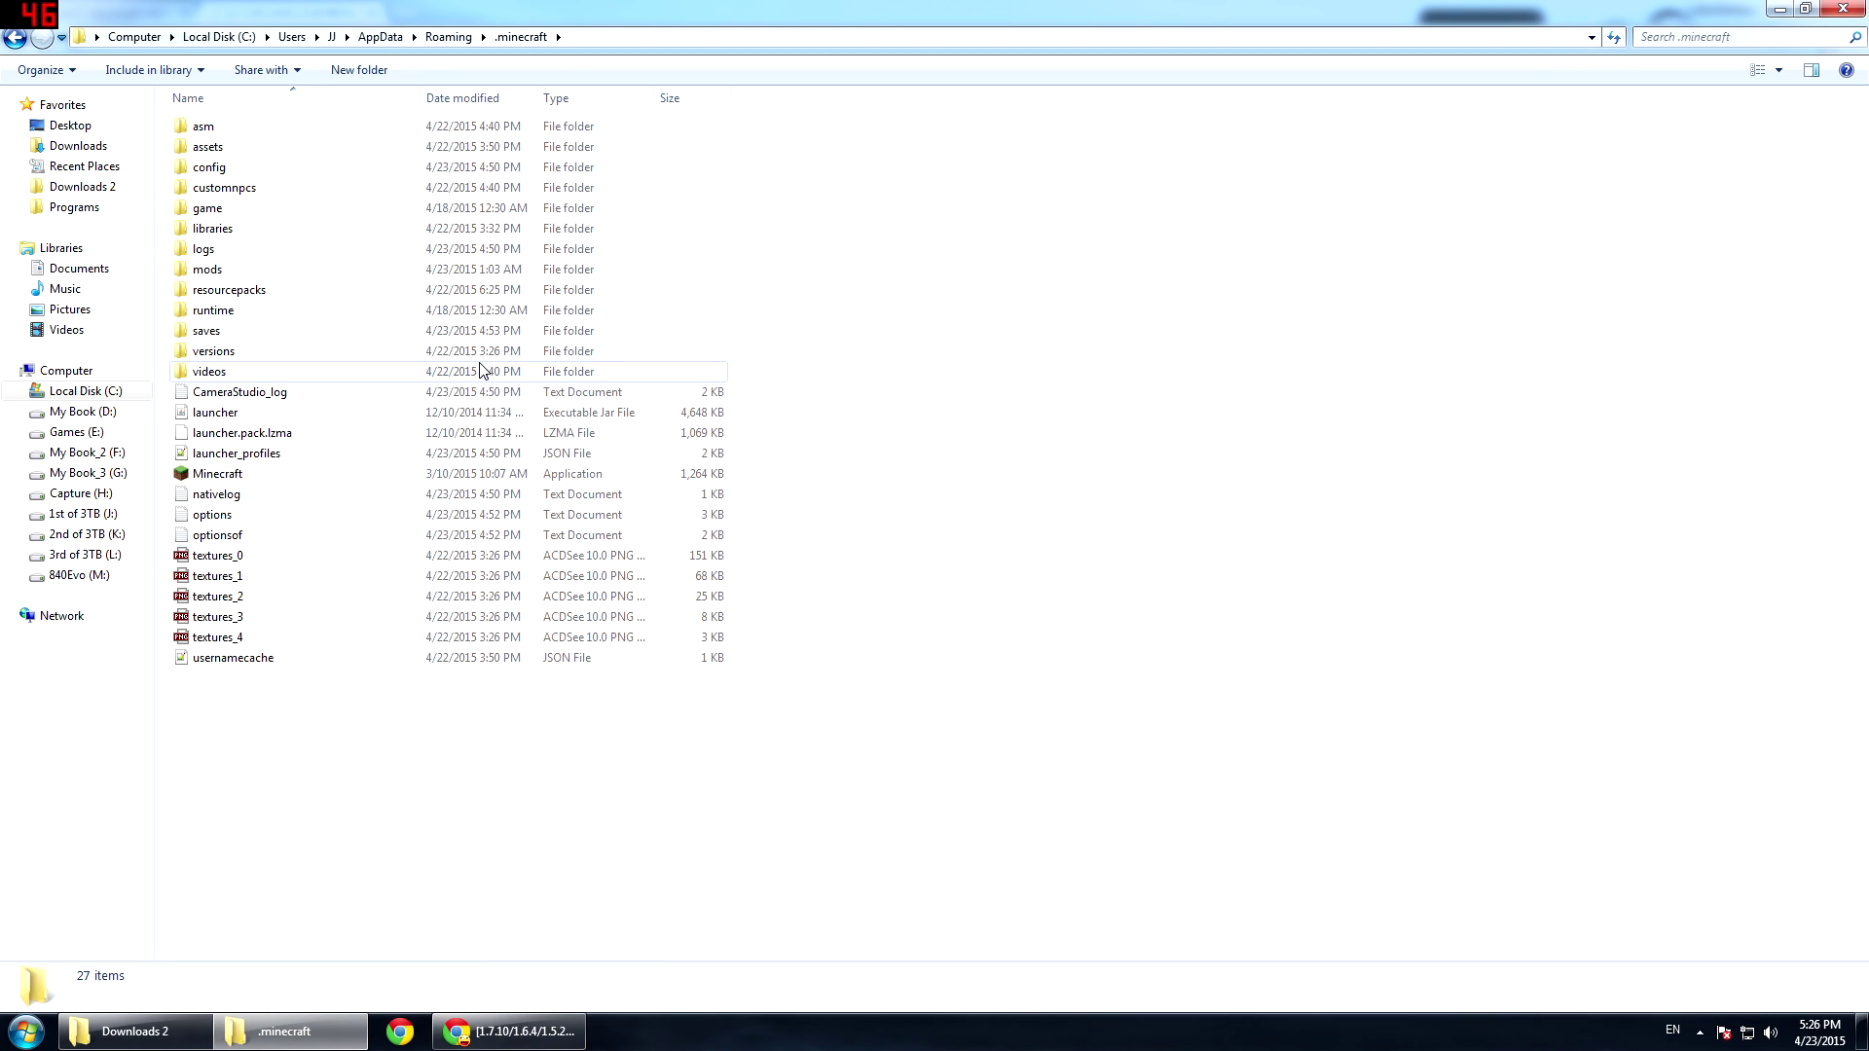
pyautogui.doubleClick(243, 273)
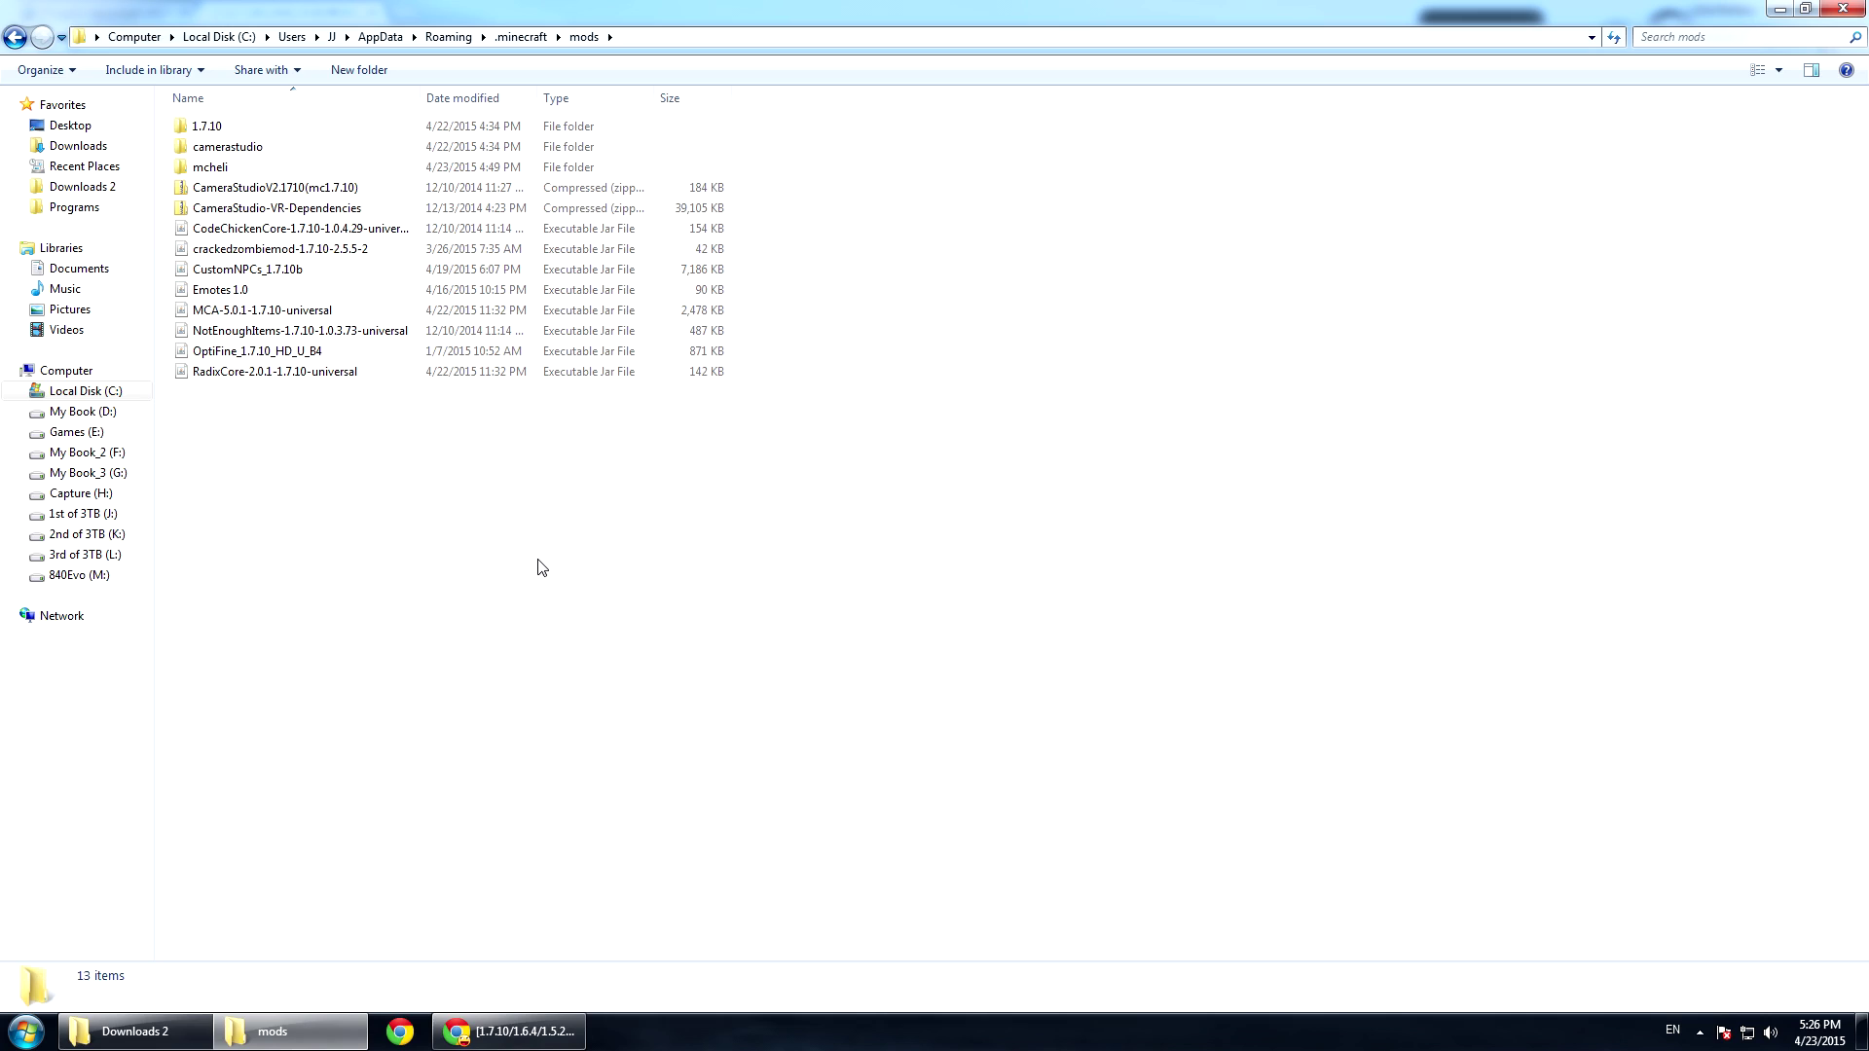
pyautogui.rightClick(474, 434)
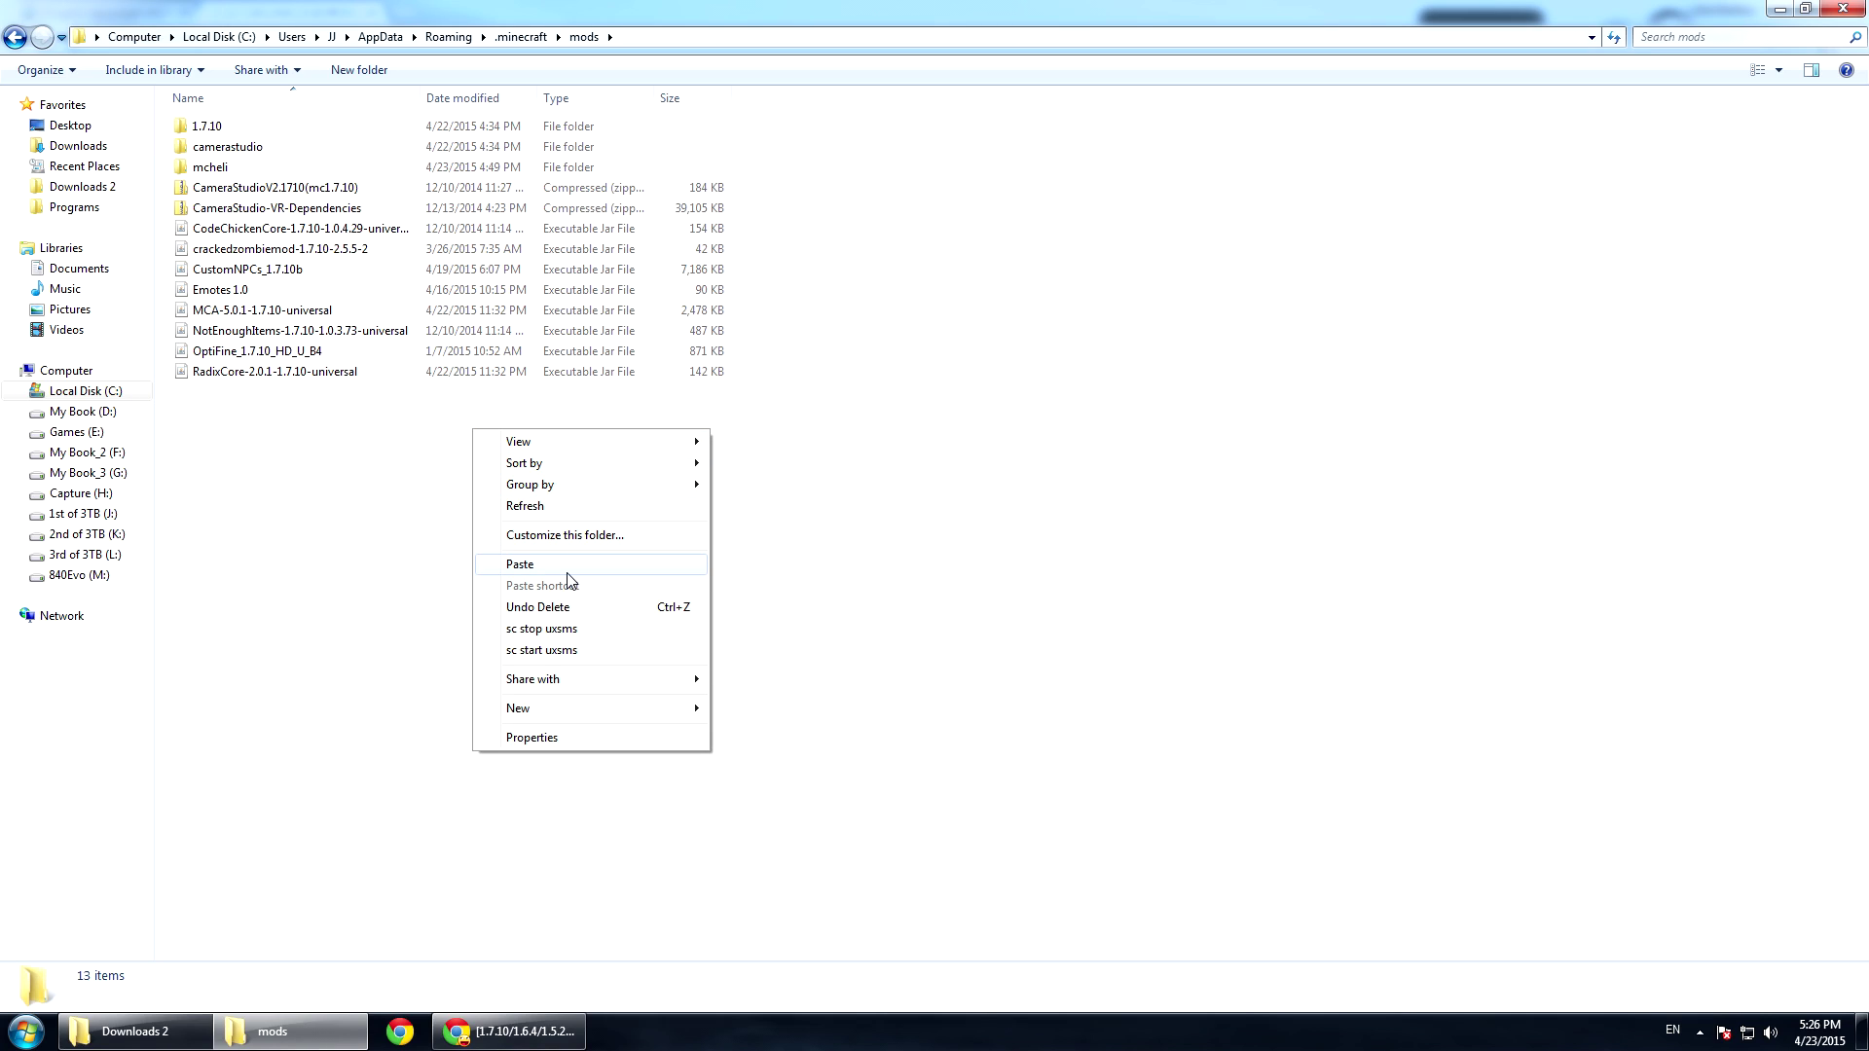
pyautogui.click(936, 557)
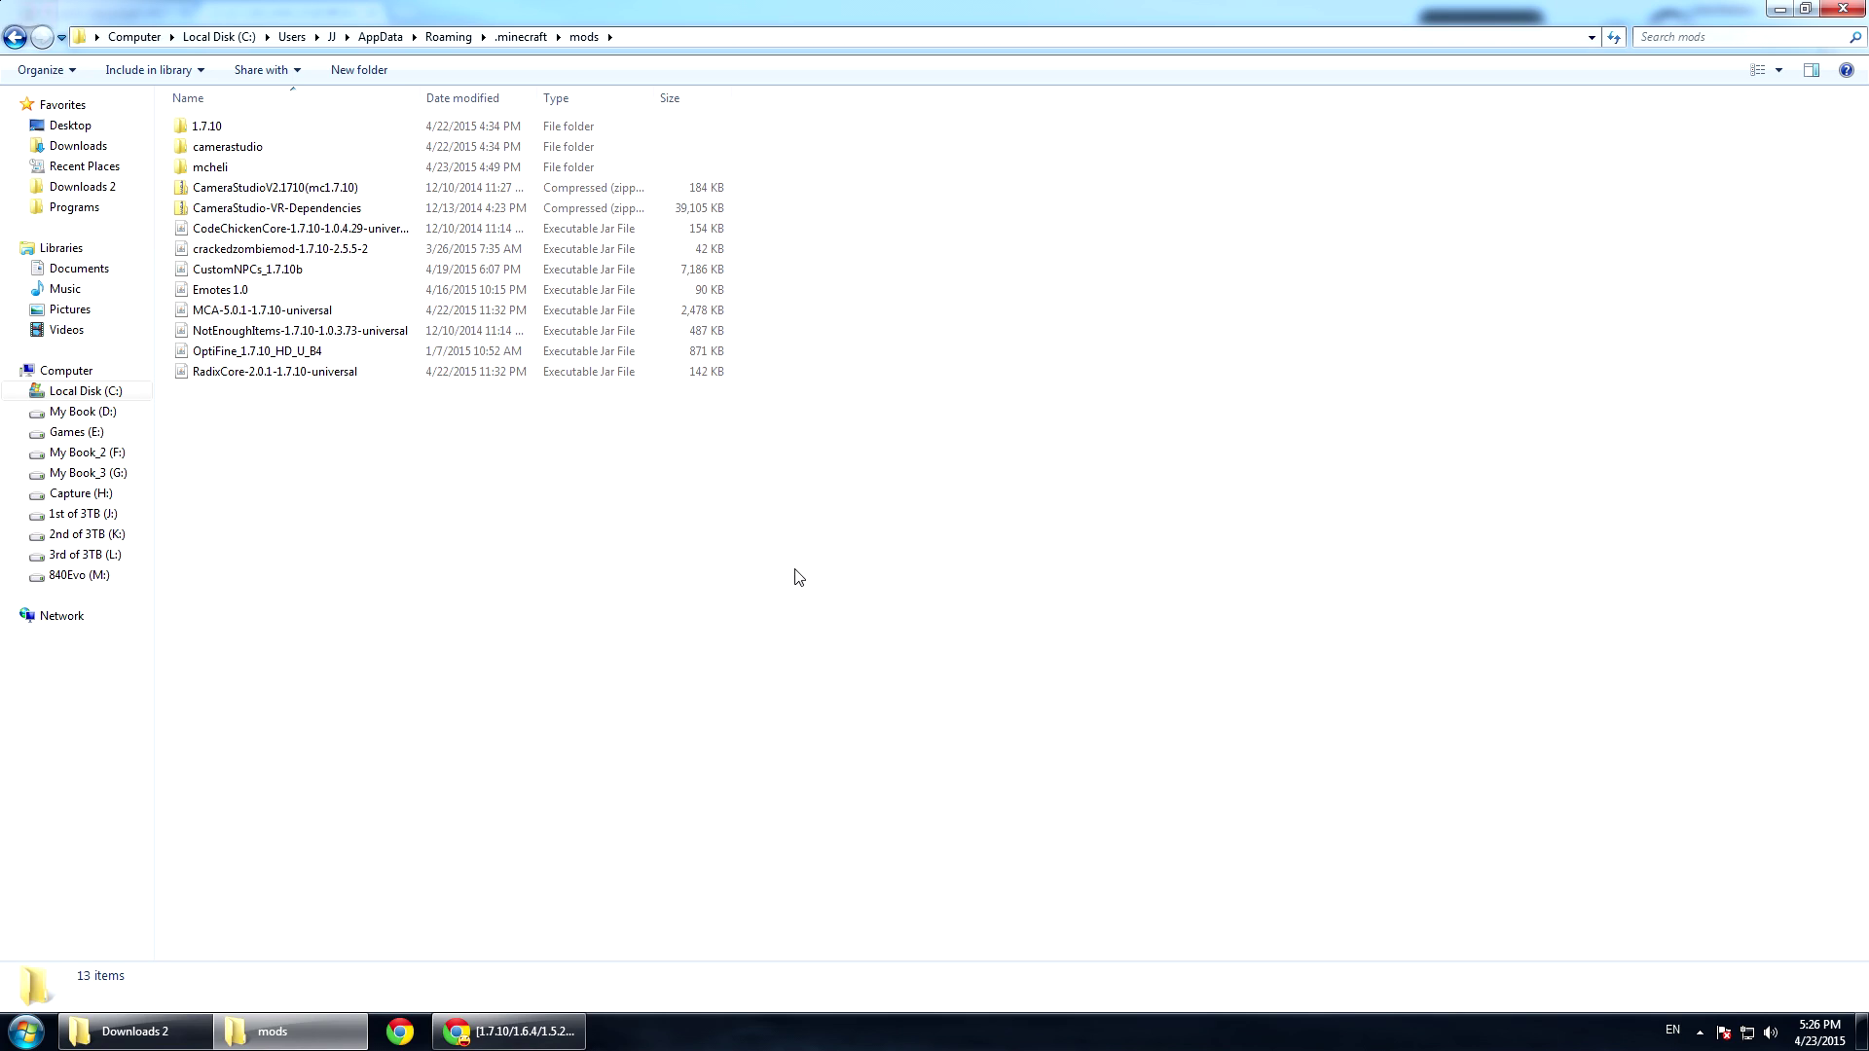
pyautogui.click(362, 169)
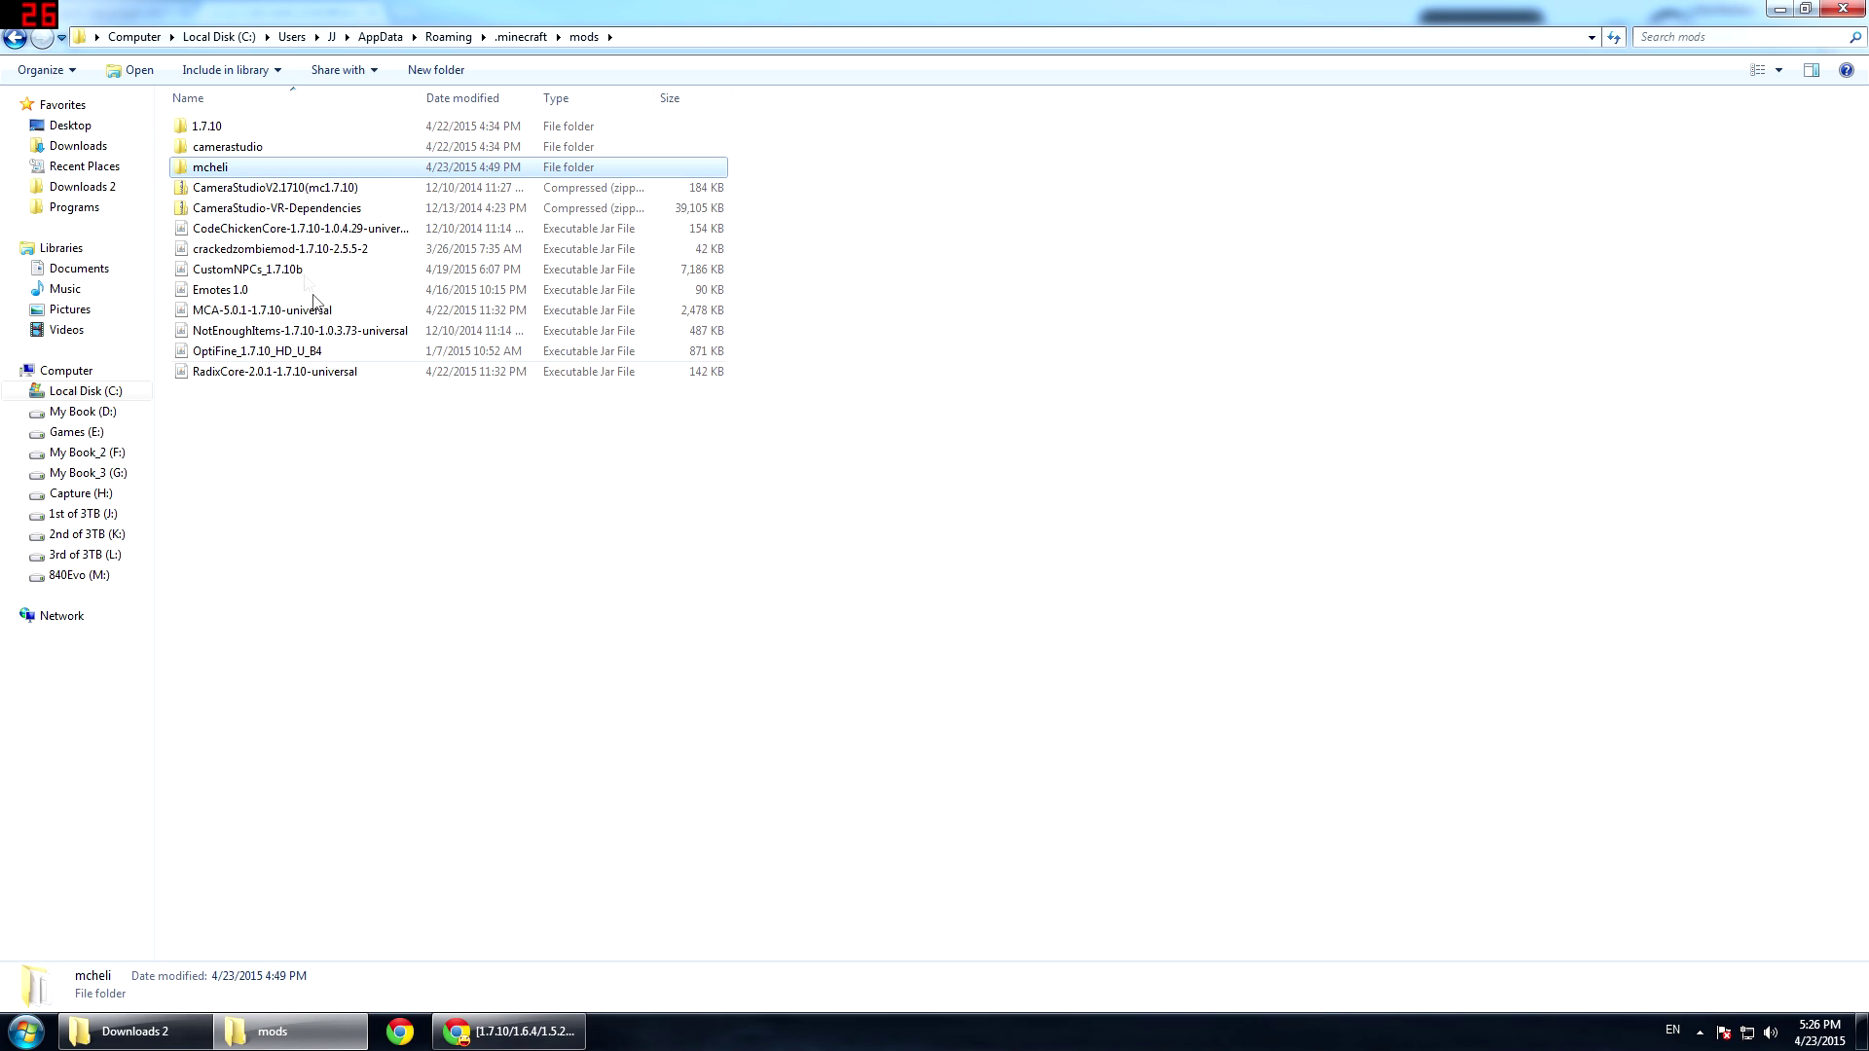
# - Open the existing mcheli folder in mods and select its assets folder
pyautogui.doubleClick(255, 167)
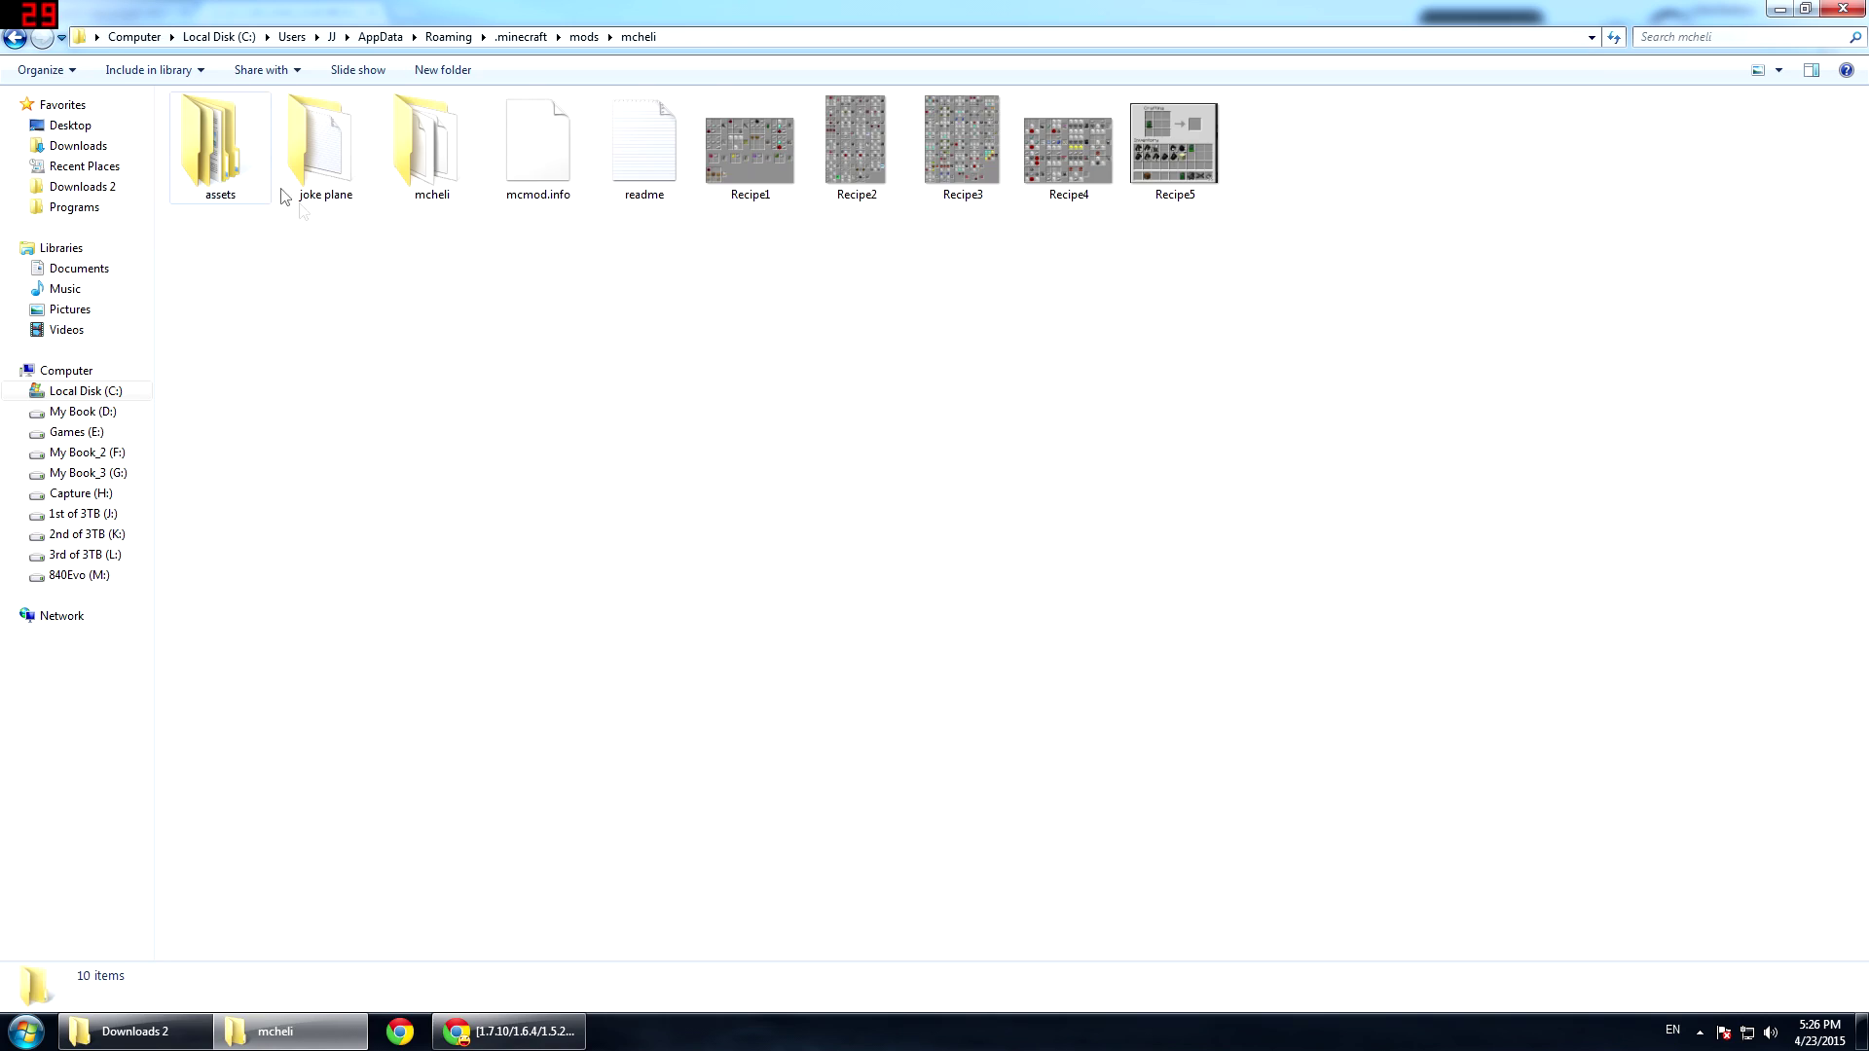
pyautogui.click(225, 195)
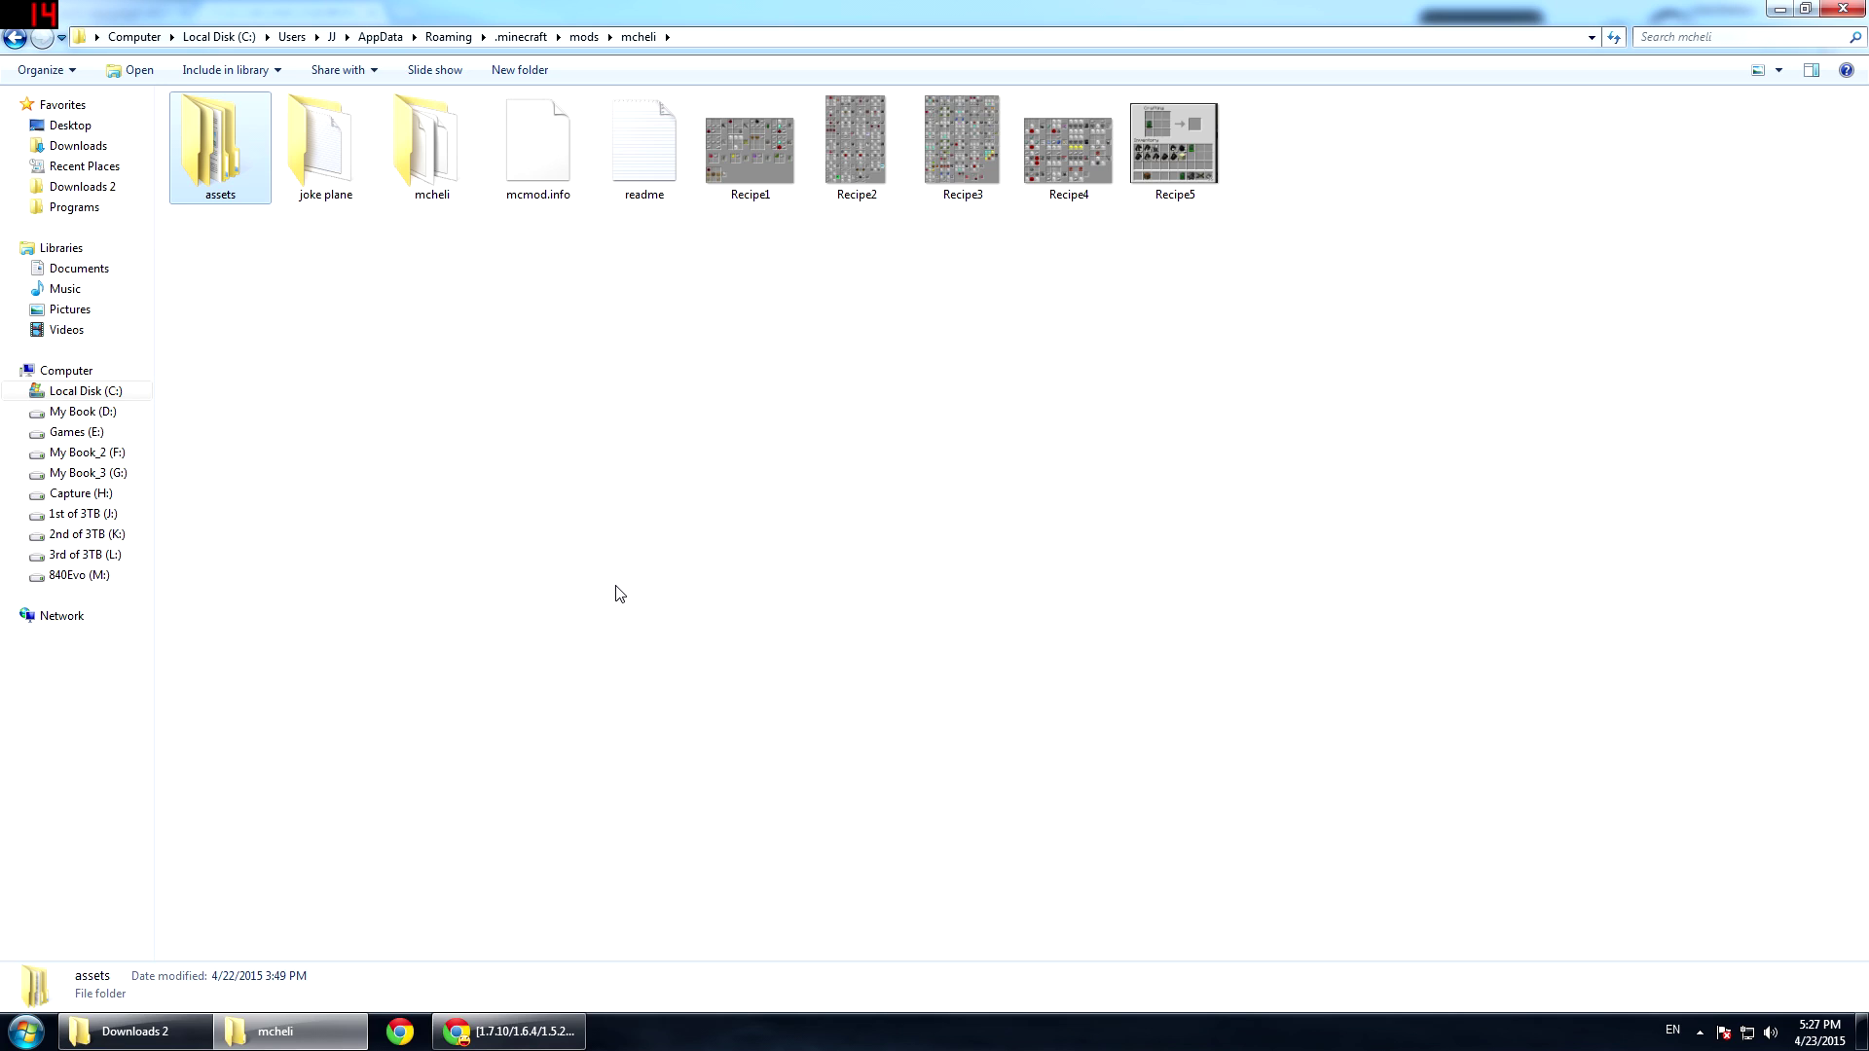
pyautogui.click(569, 1032)
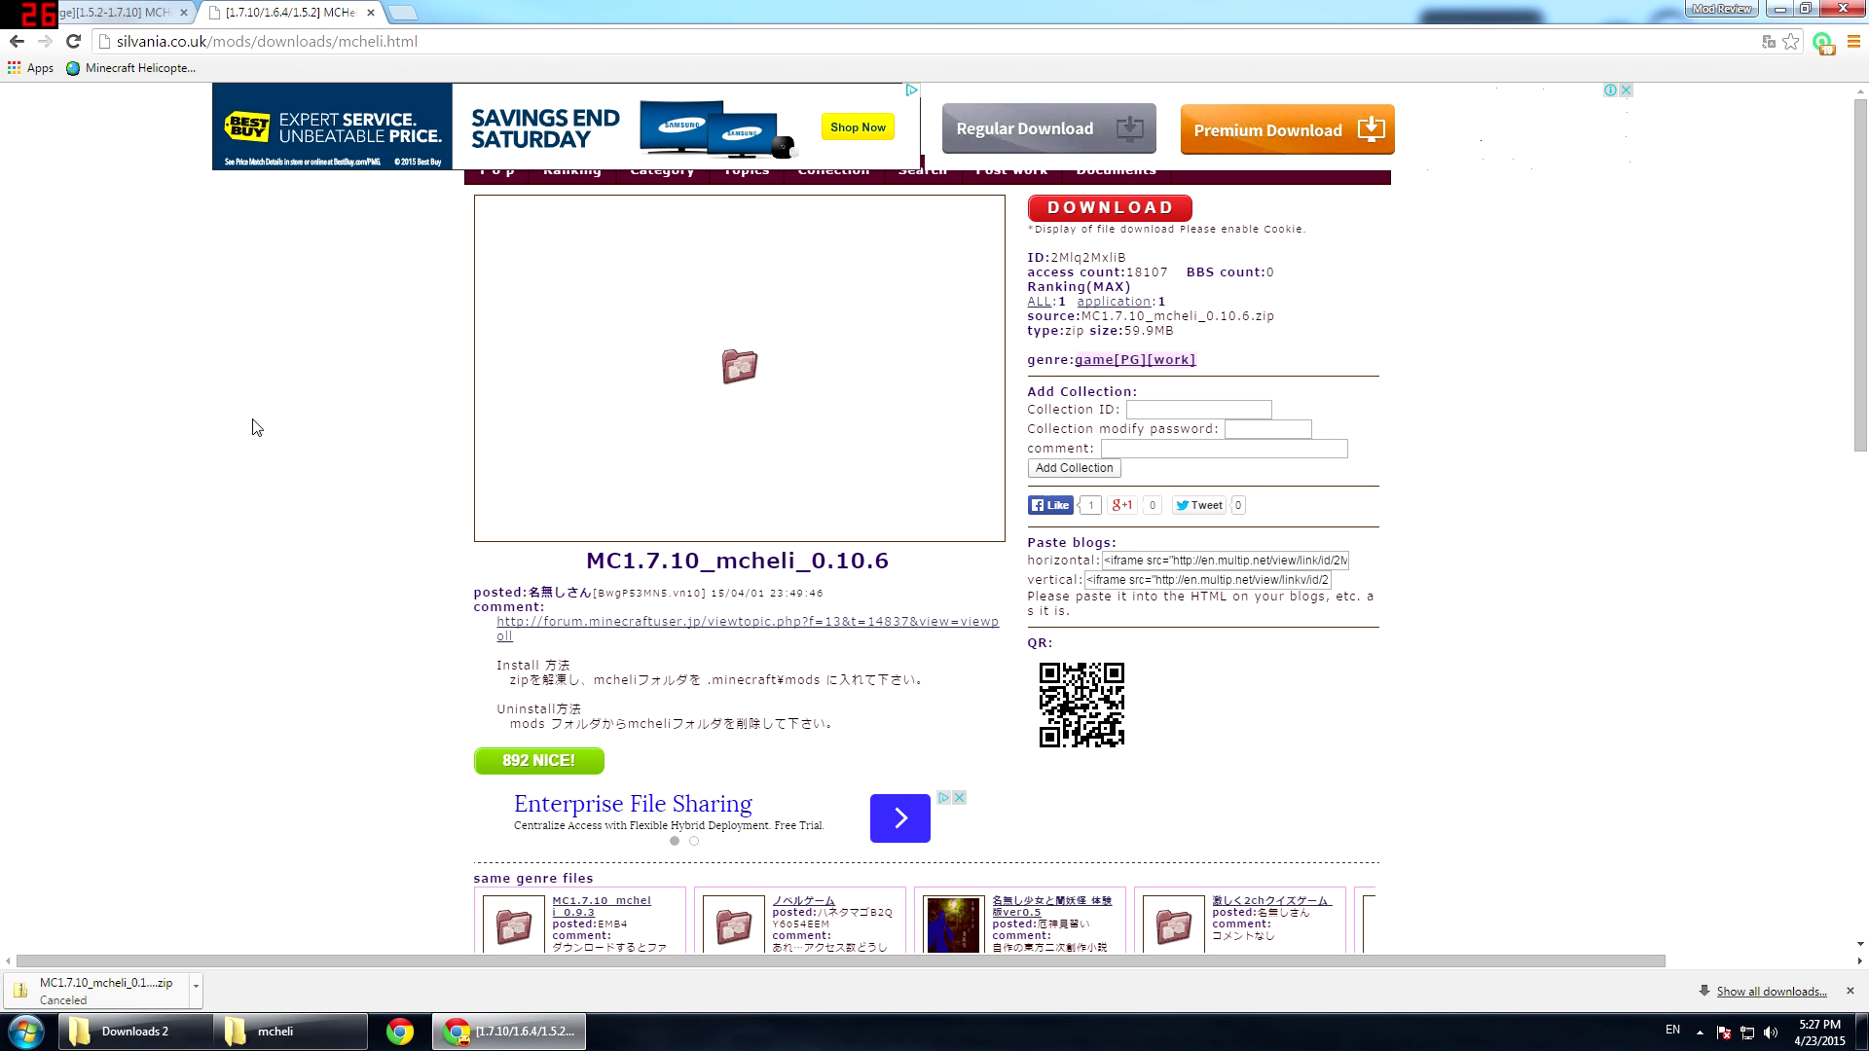
# - Go back to the Silvania MCHeli post and its list of downloadable zip files
pyautogui.click(16, 41)
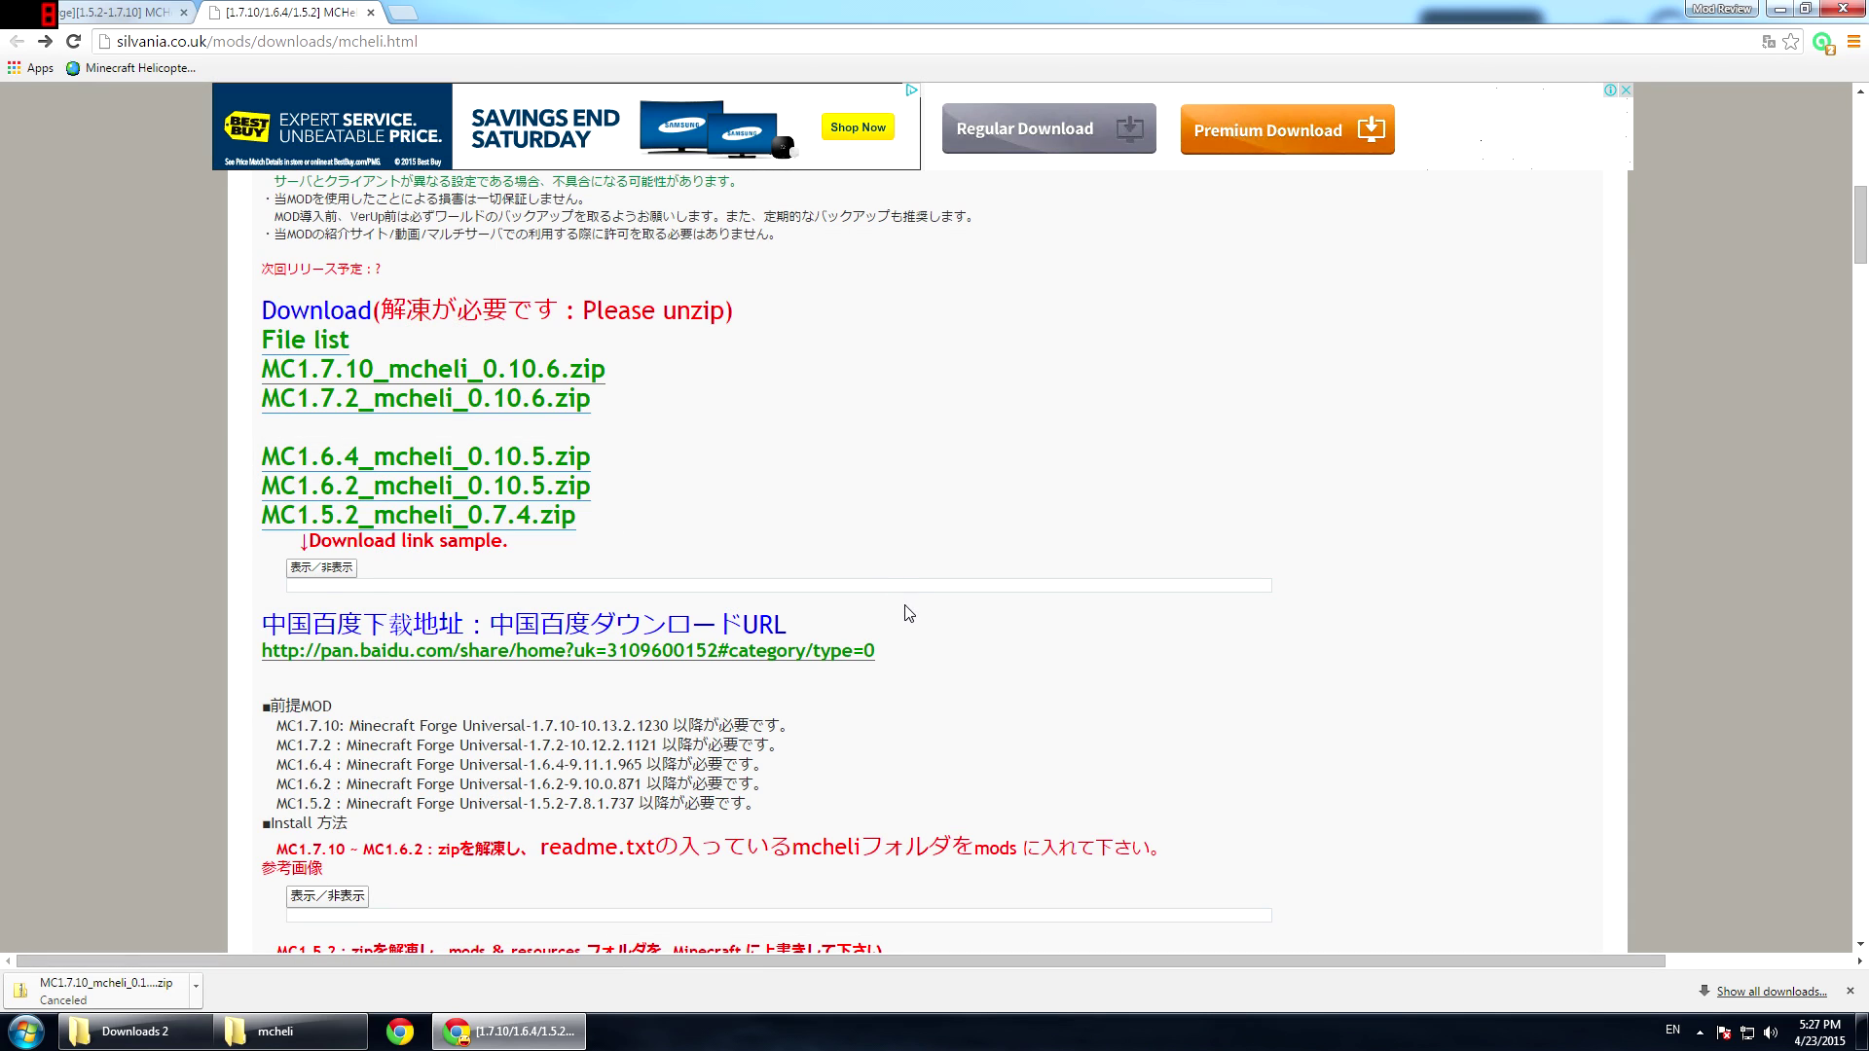
pyautogui.scroll(7, 910, 611)
pyautogui.scroll(2, 911, 611)
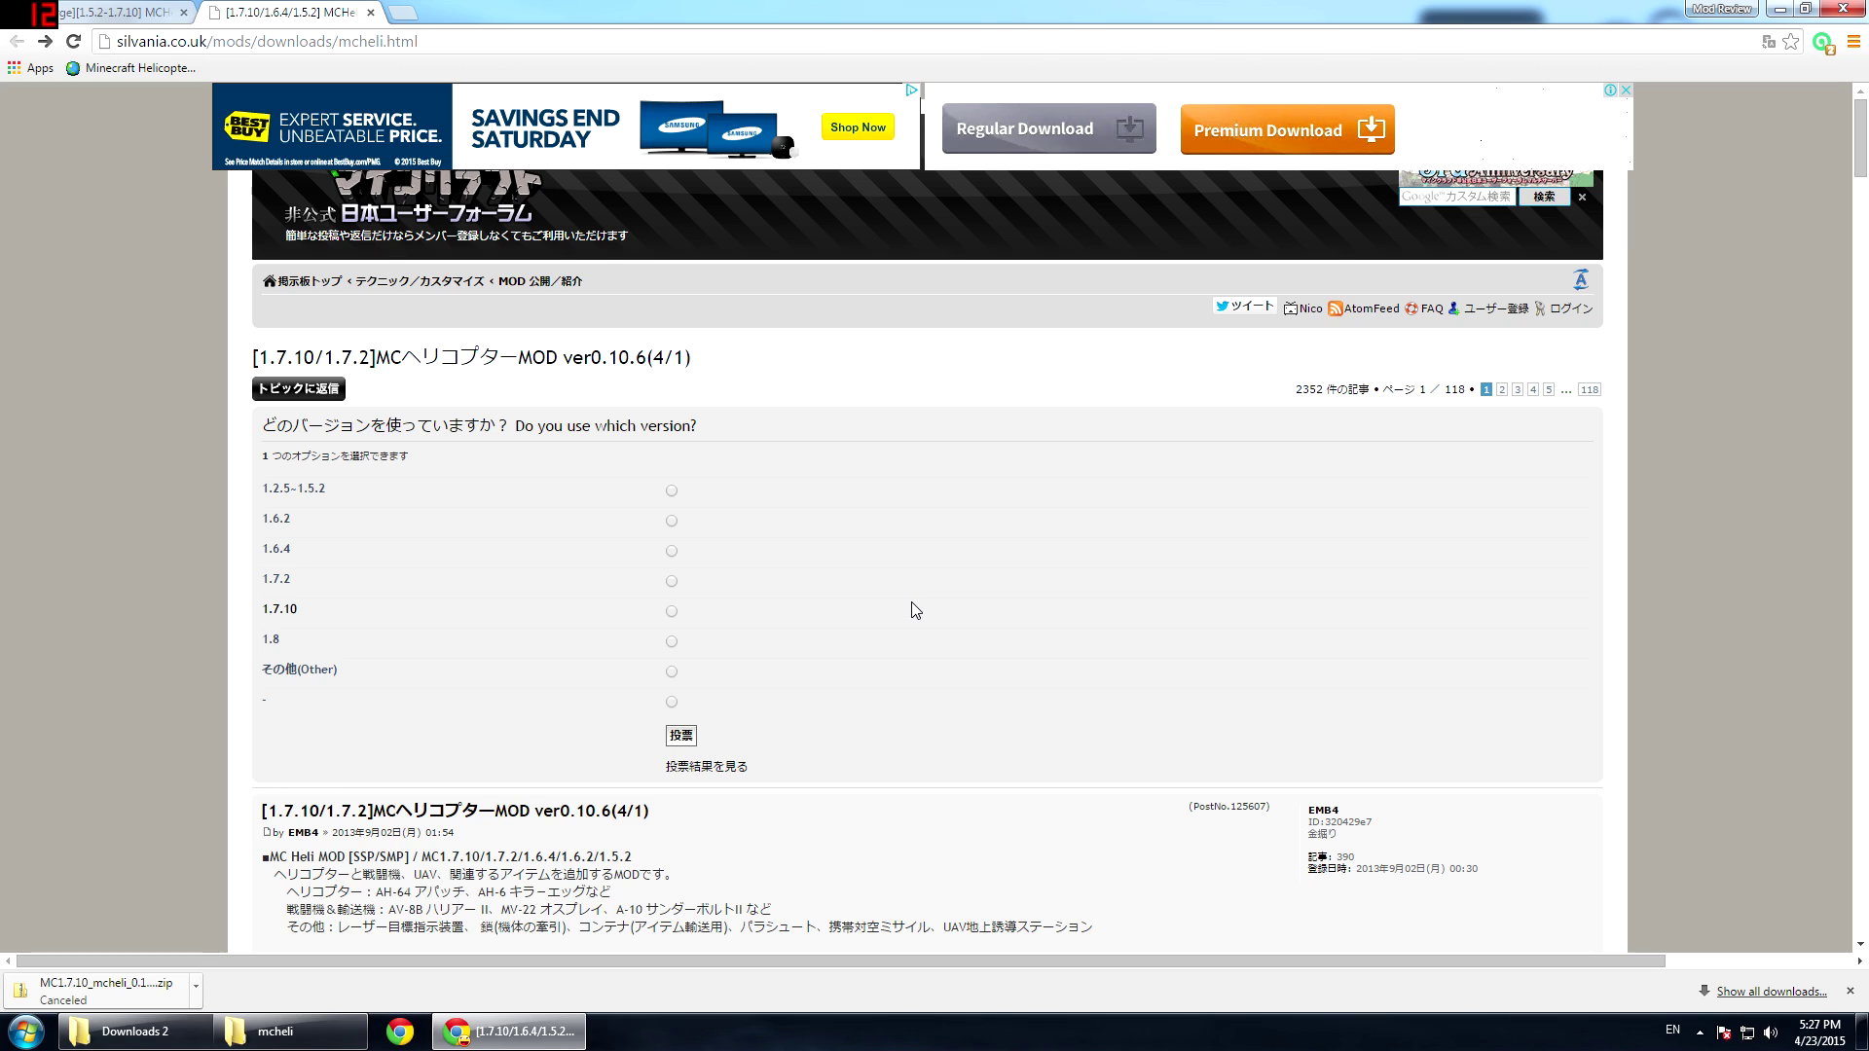
pyautogui.scroll(-6, 913, 611)
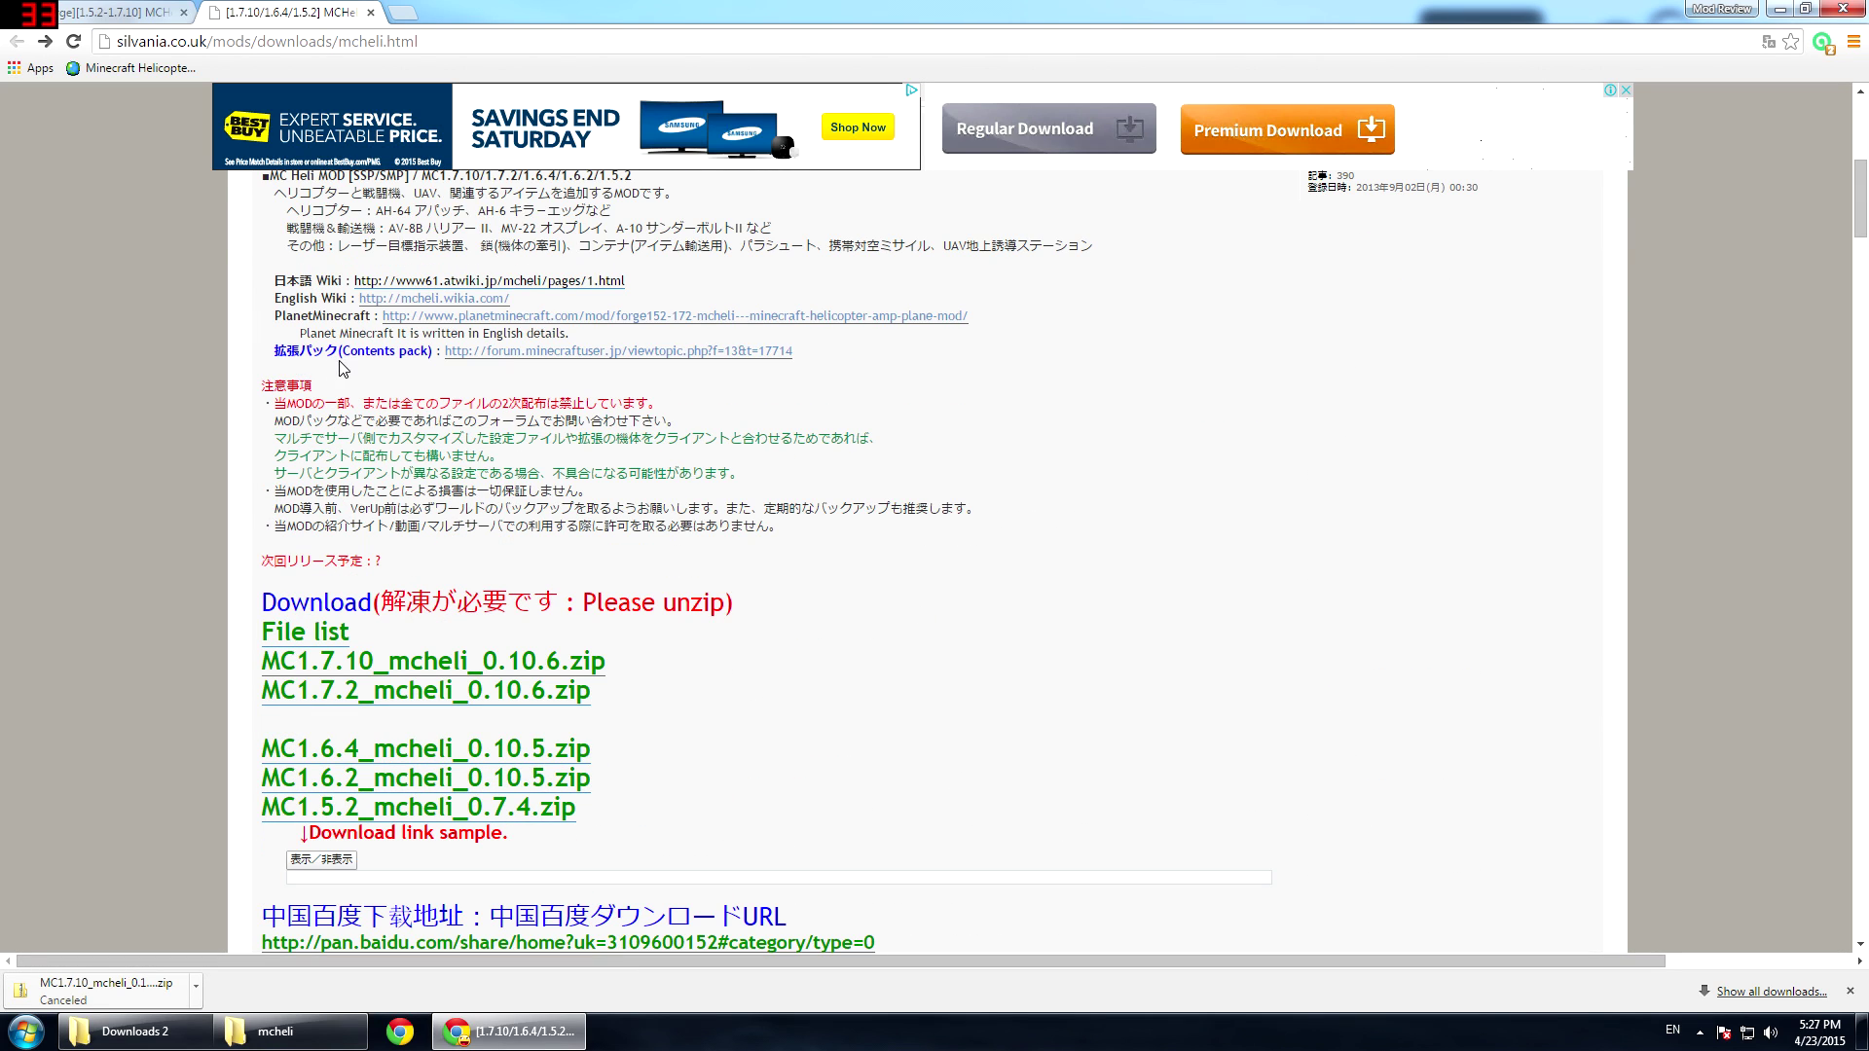
# - Open the MC Helicopter Contents Pack topic and scroll down to its Downloads section
pyautogui.click(623, 355)
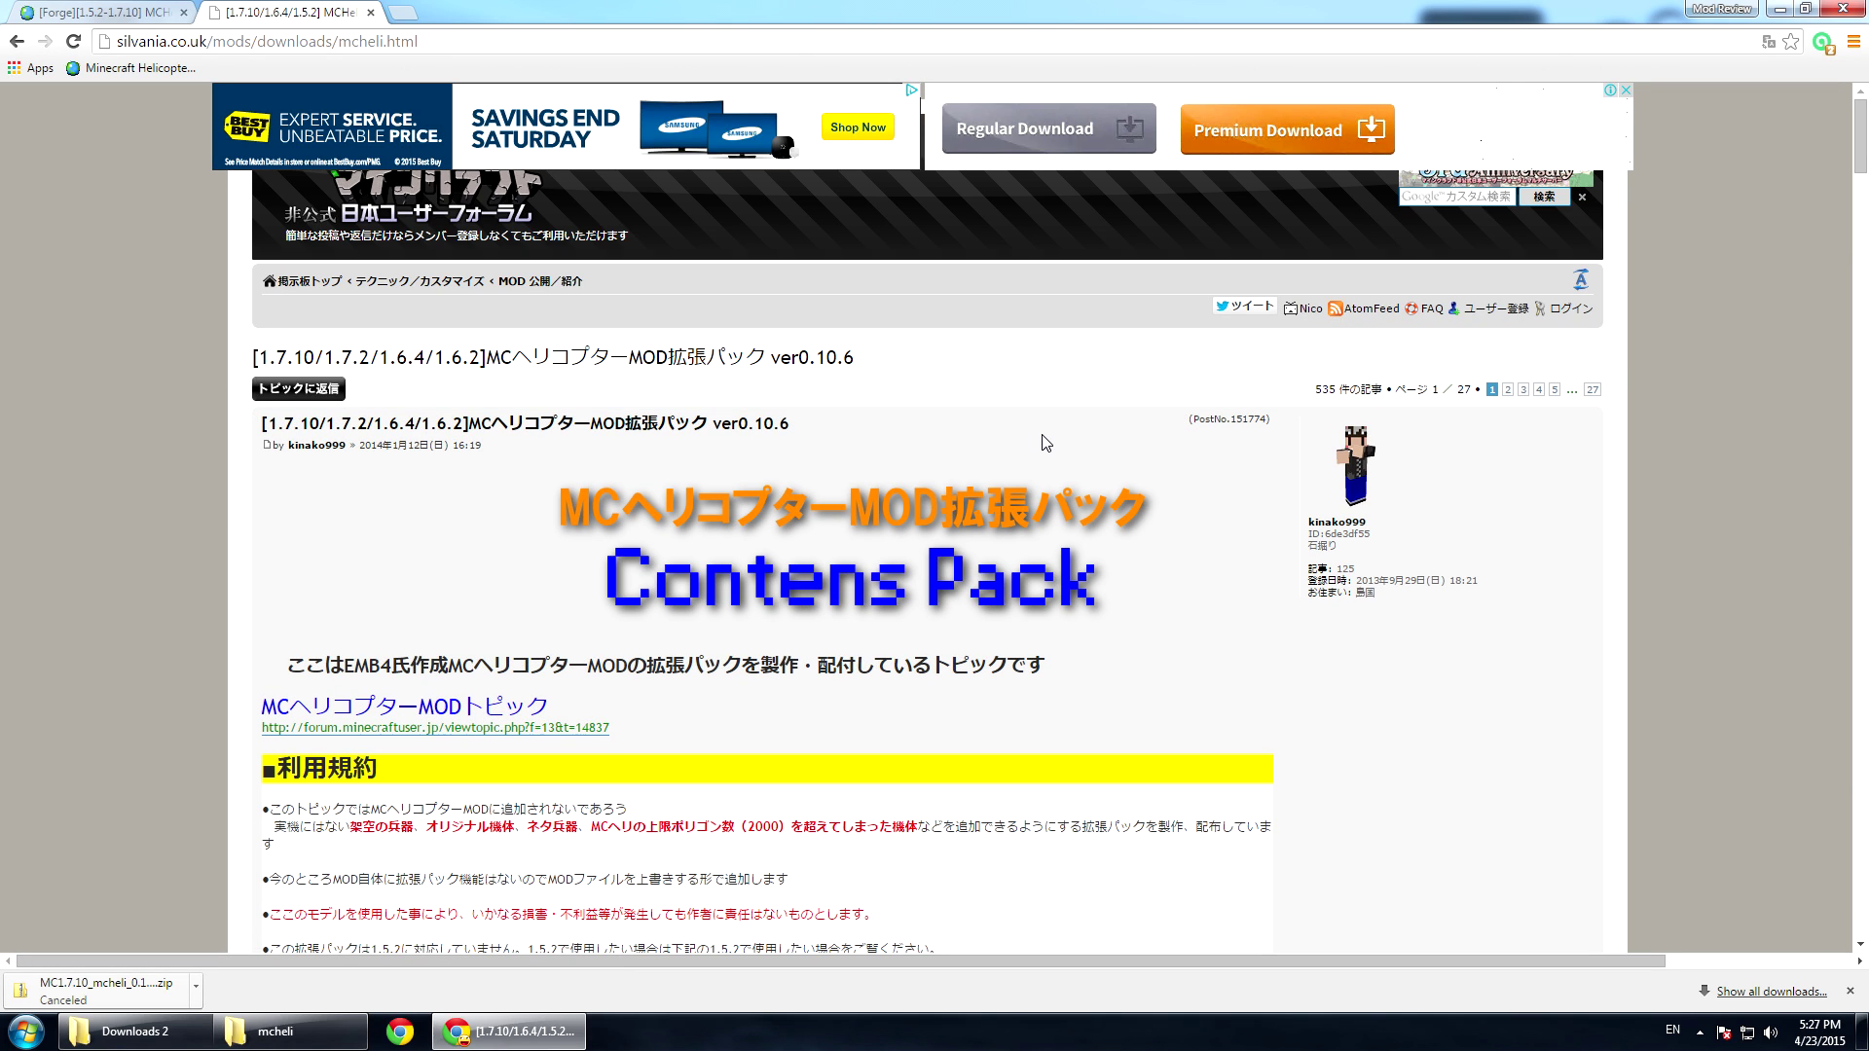
pyautogui.scroll(-5, 665, 551)
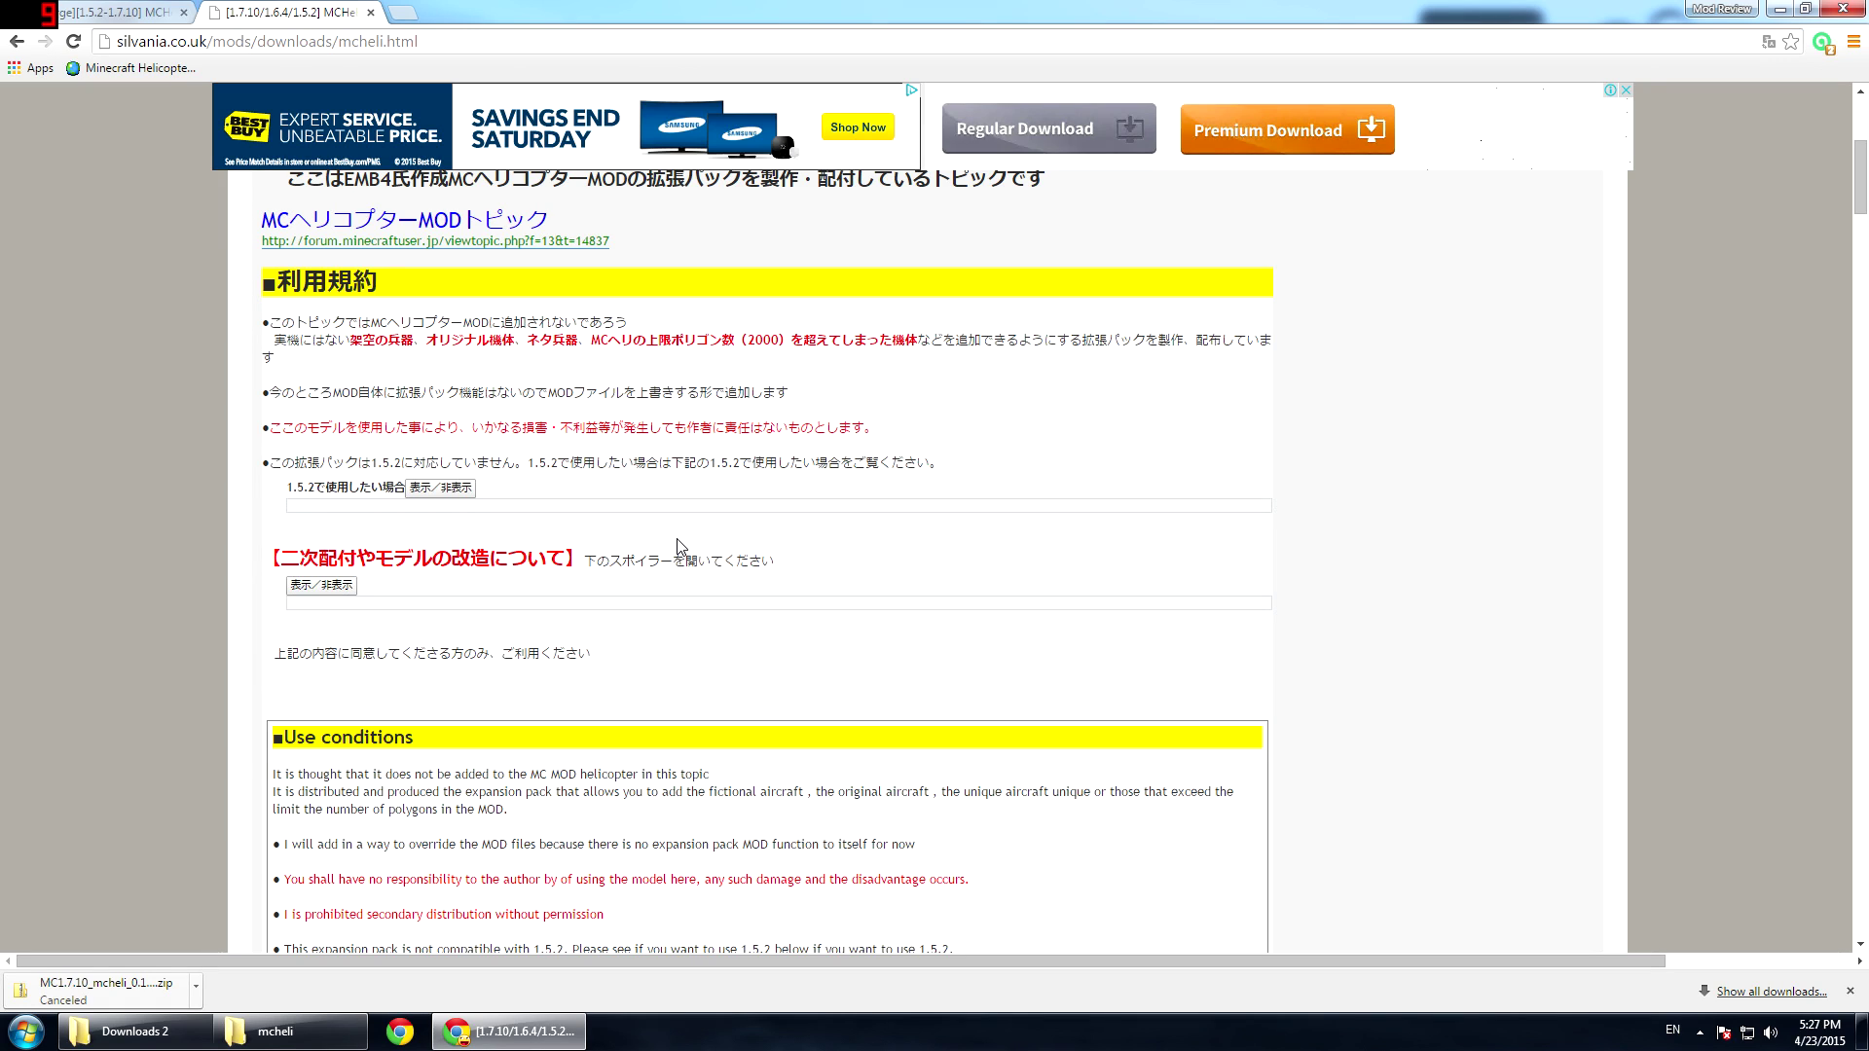
pyautogui.scroll(-2, 681, 547)
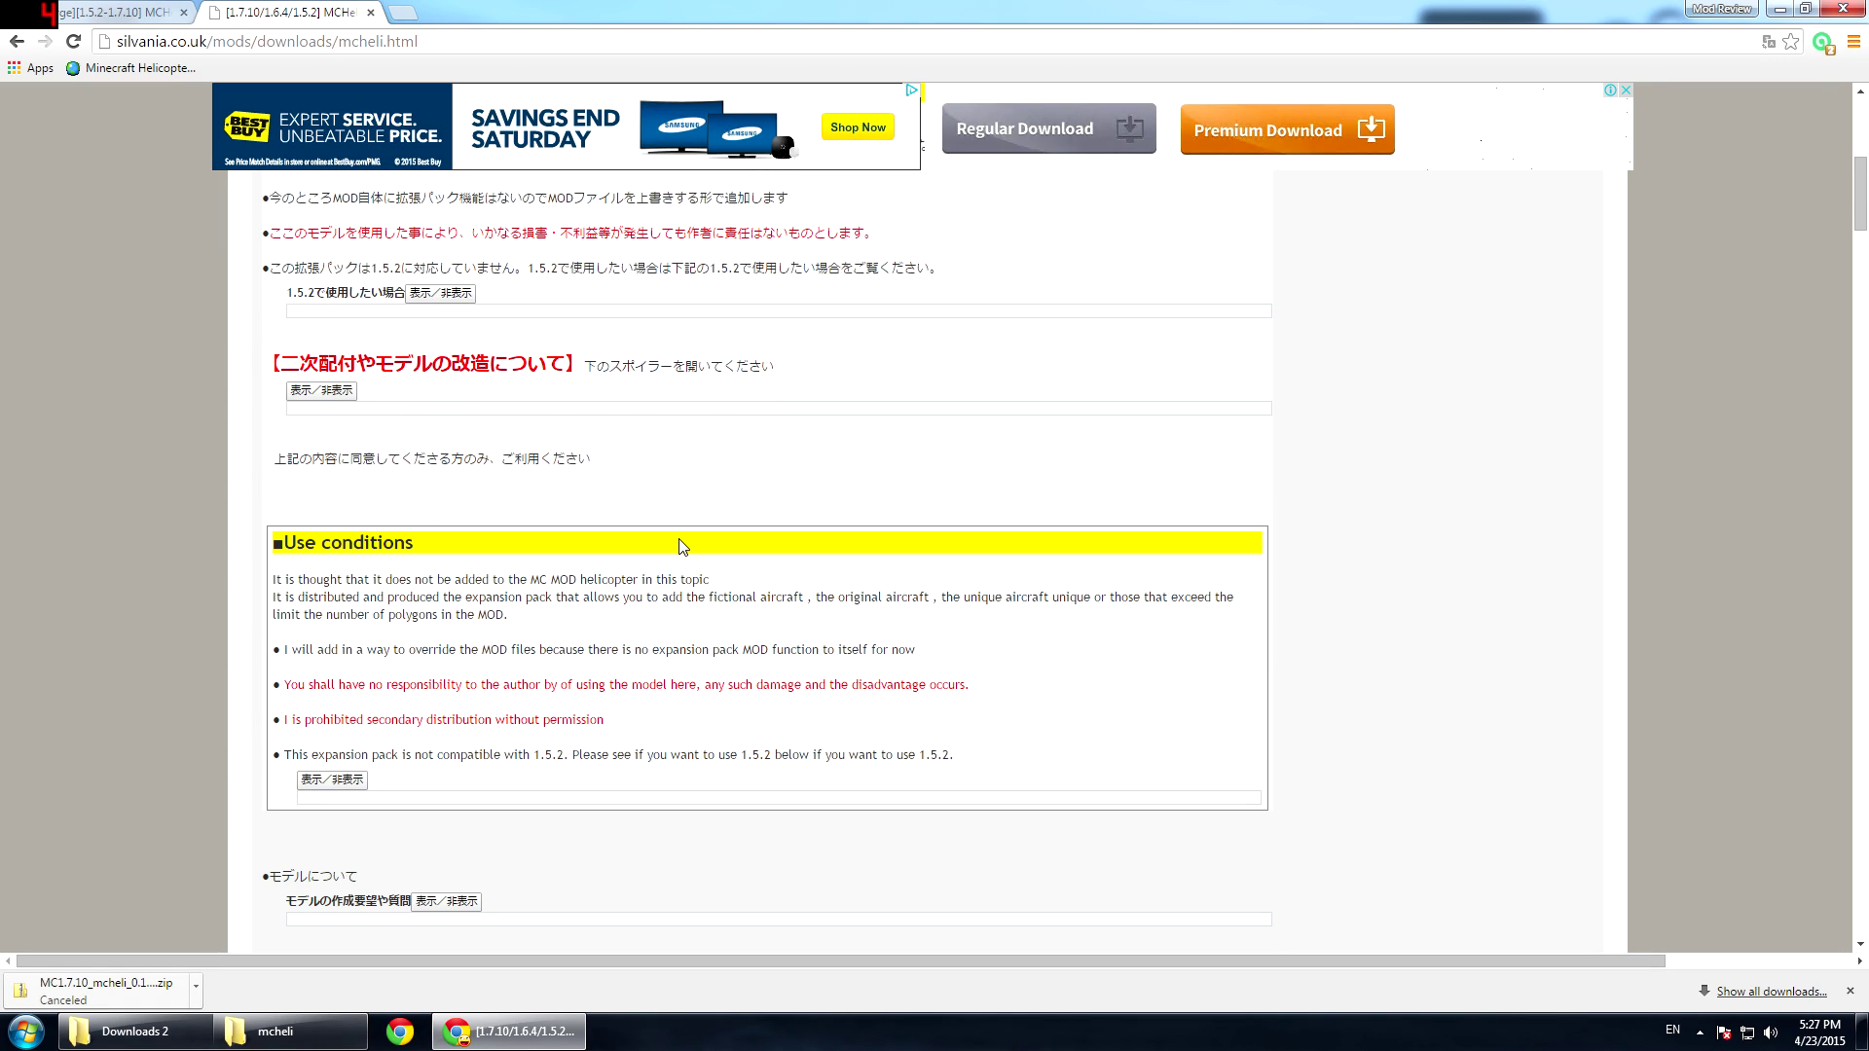
pyautogui.scroll(-10, 684, 545)
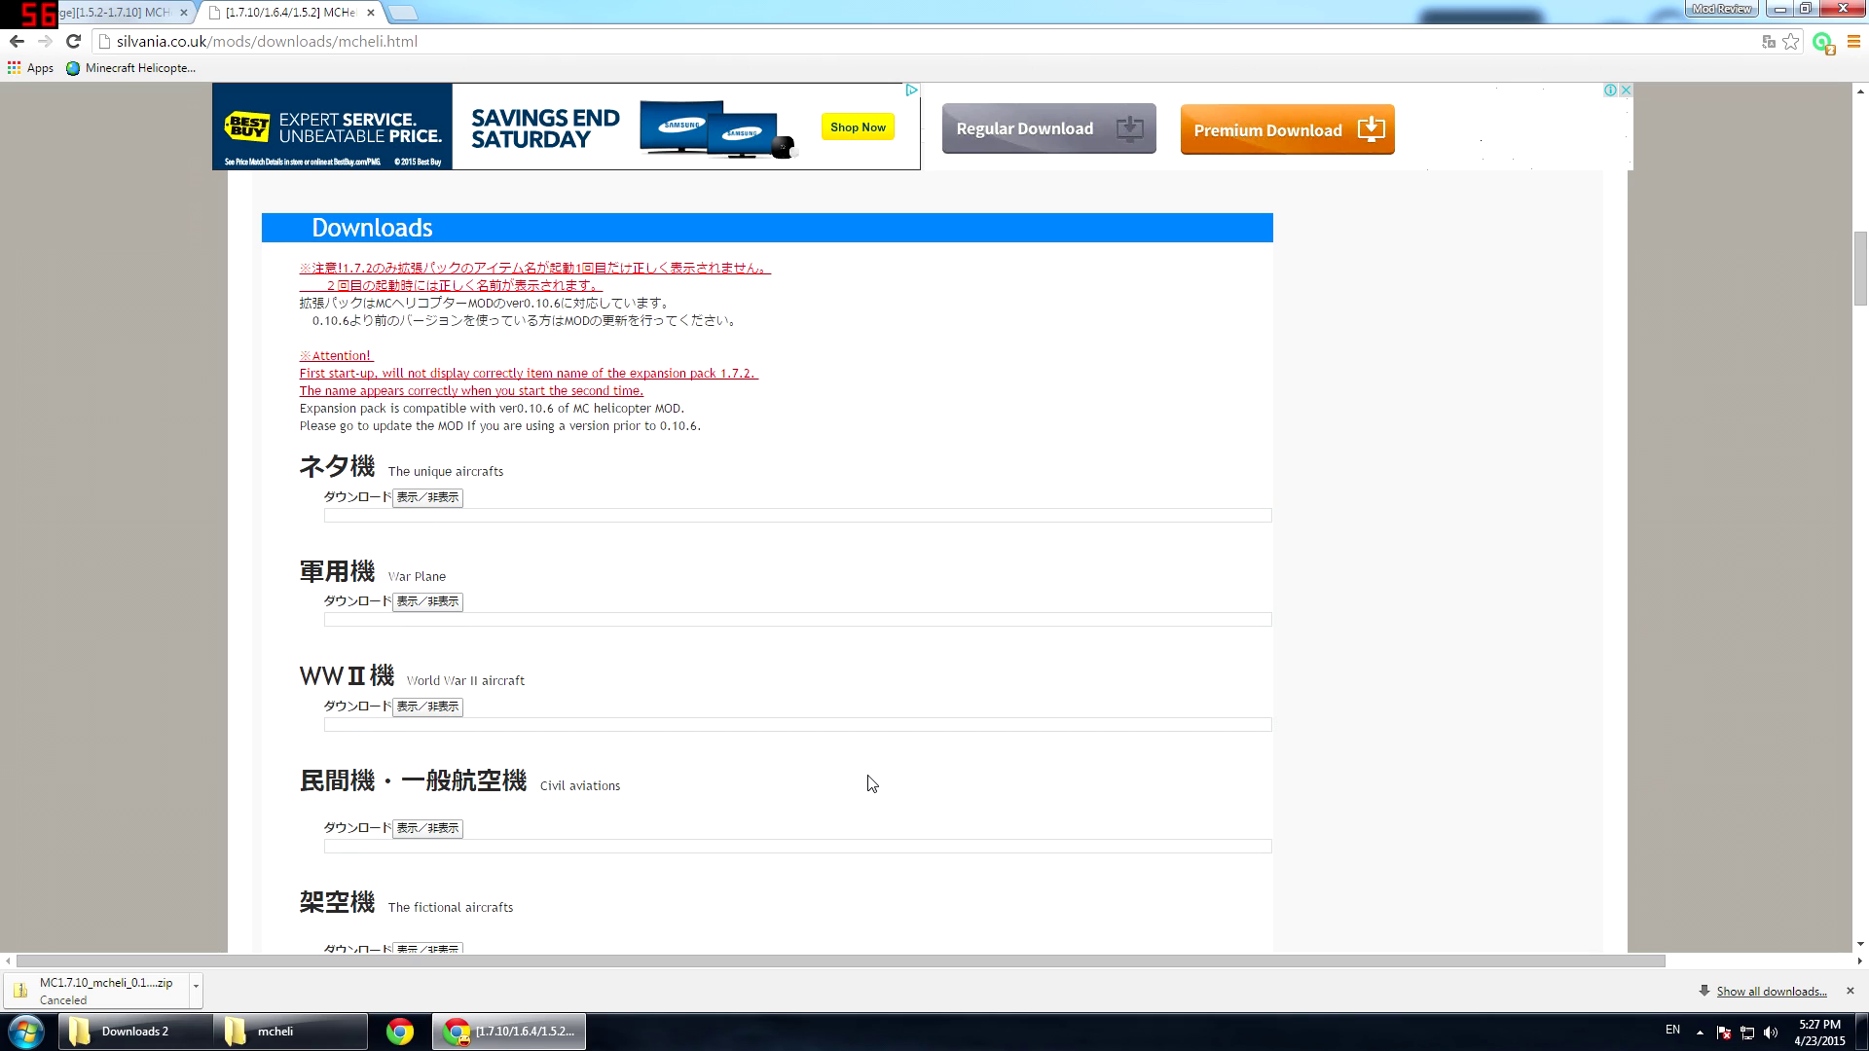
pyautogui.scroll(-2, 872, 783)
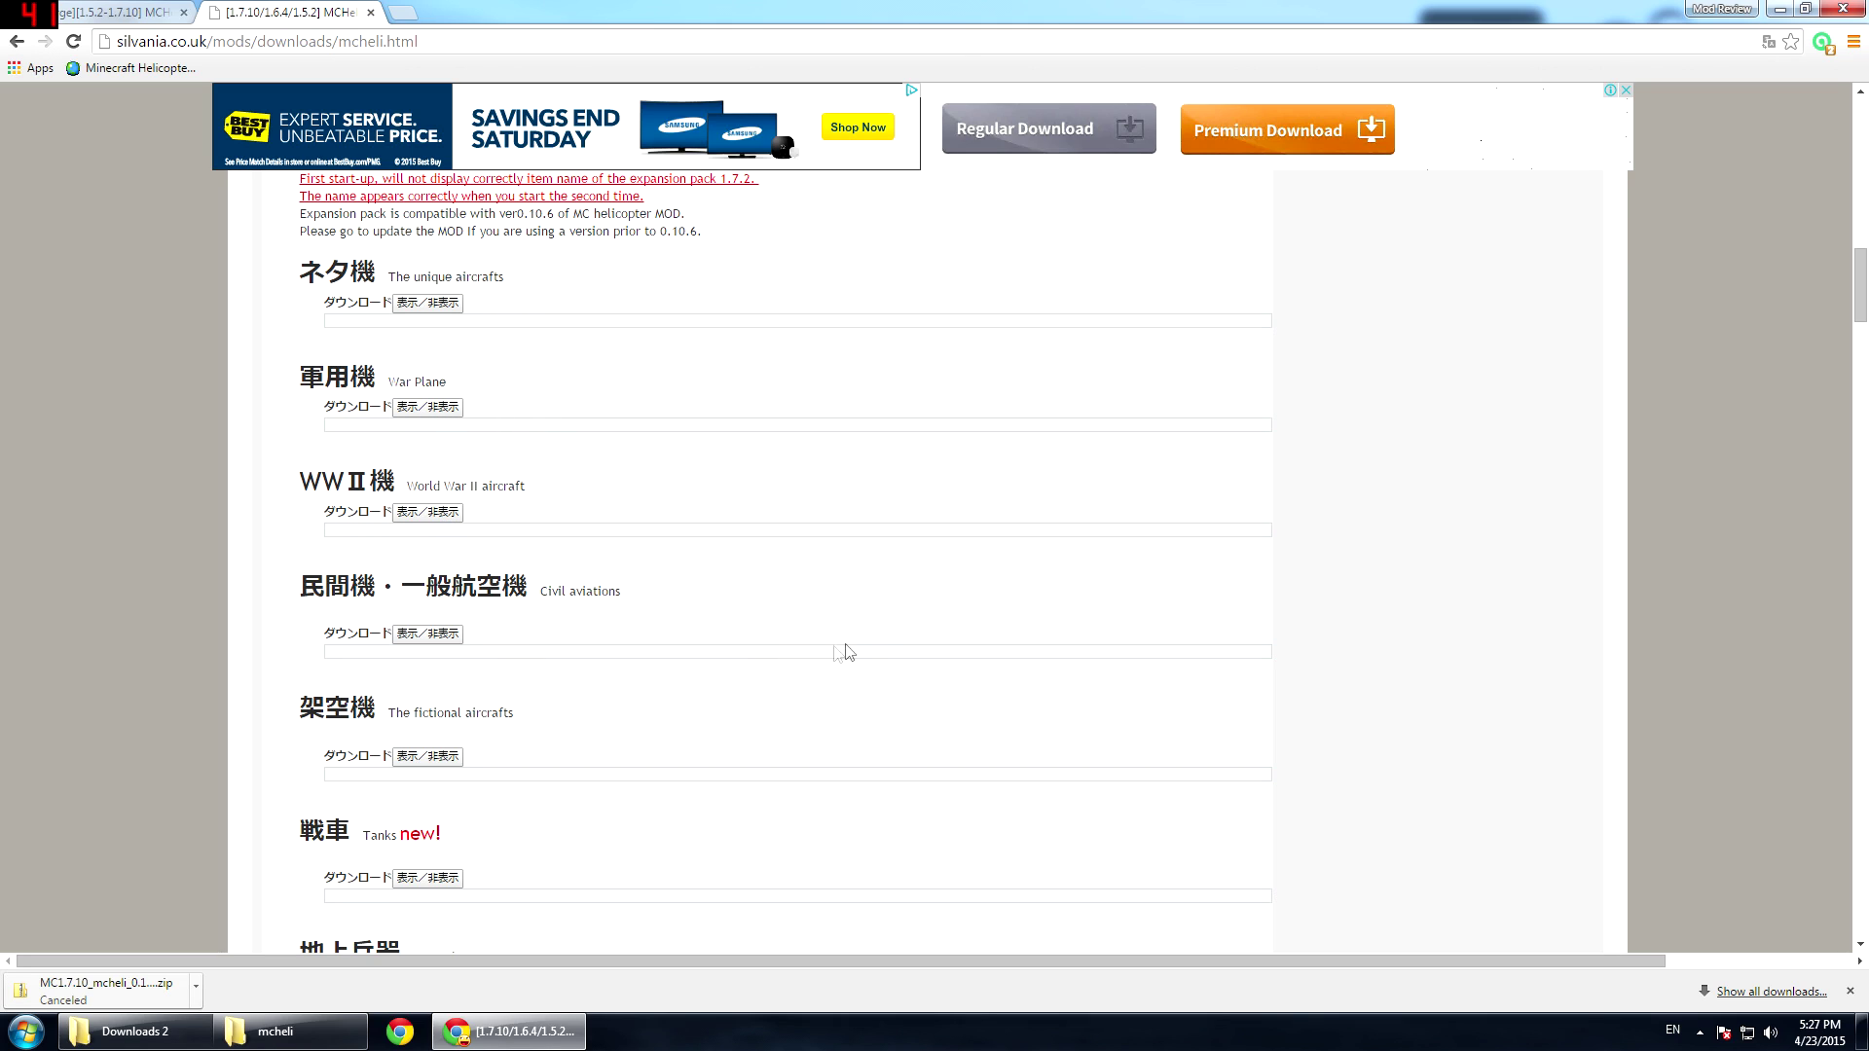
# - Expand the WWII aircraft download links to review them, then collapse them again
pyautogui.click(433, 513)
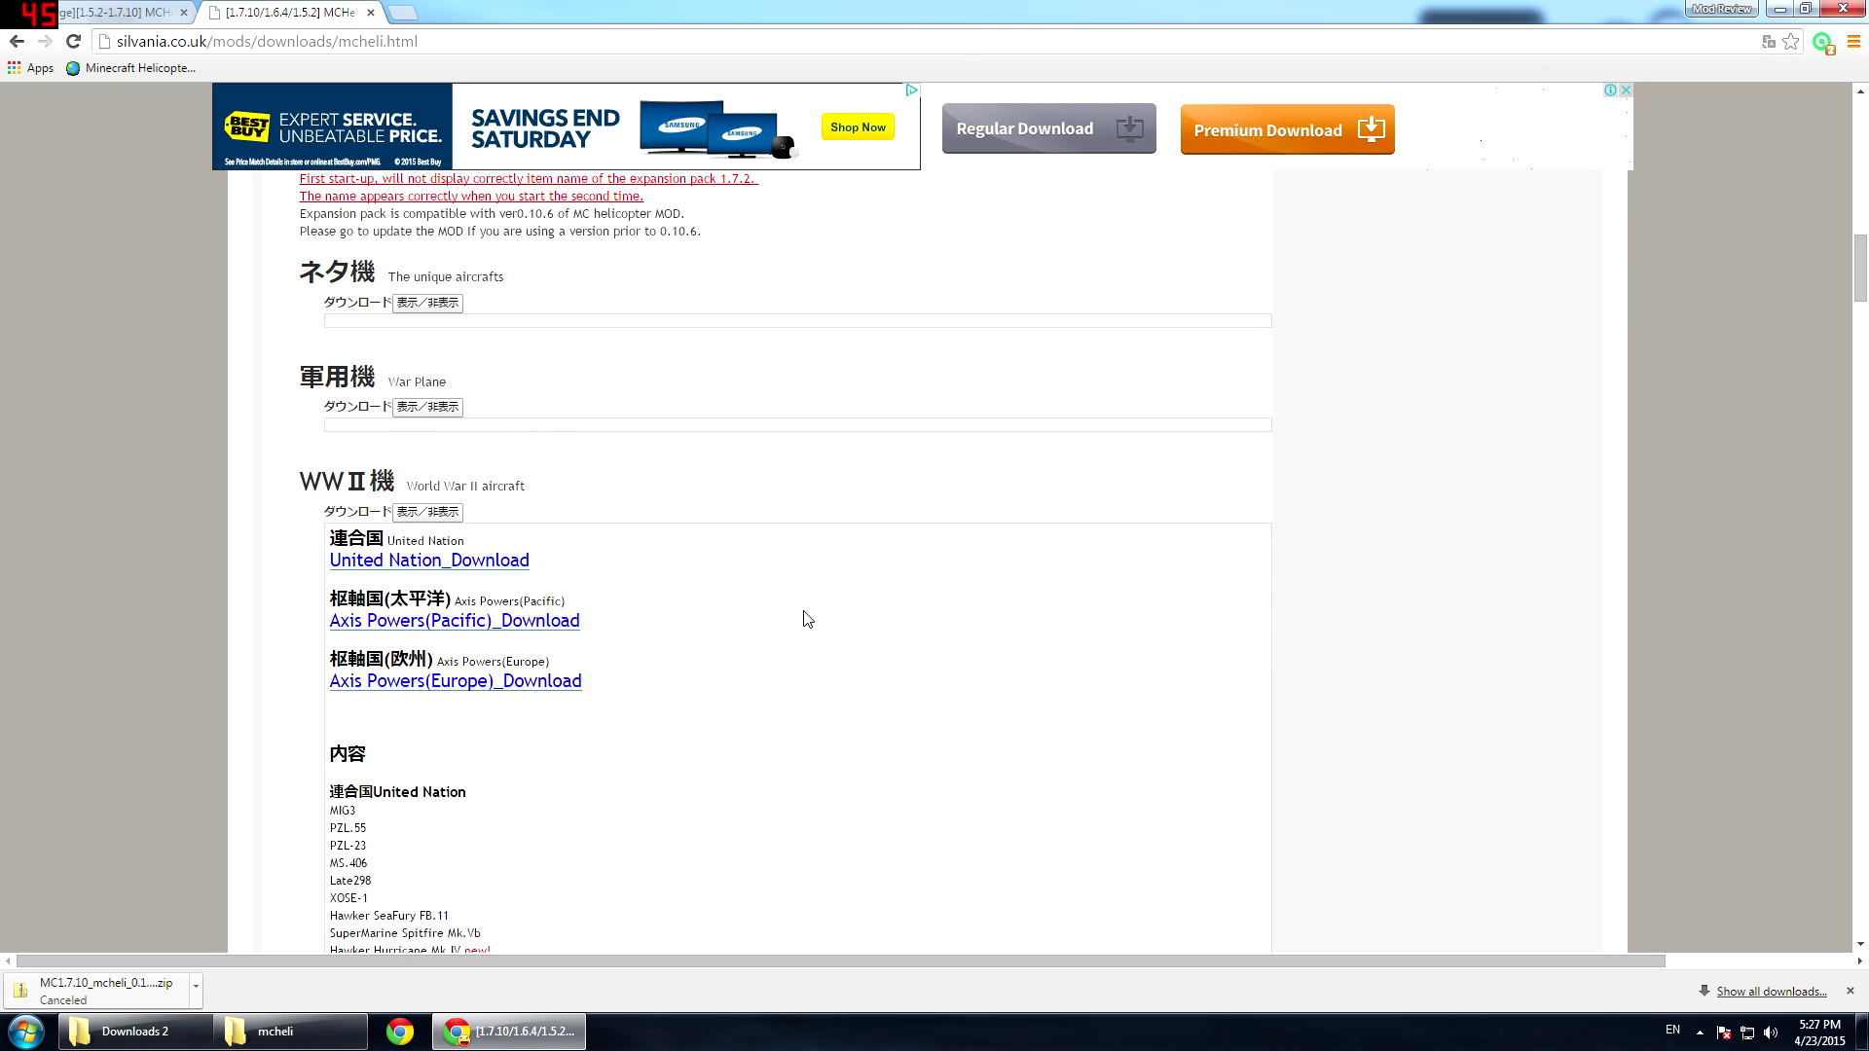
pyautogui.scroll(-4, 807, 619)
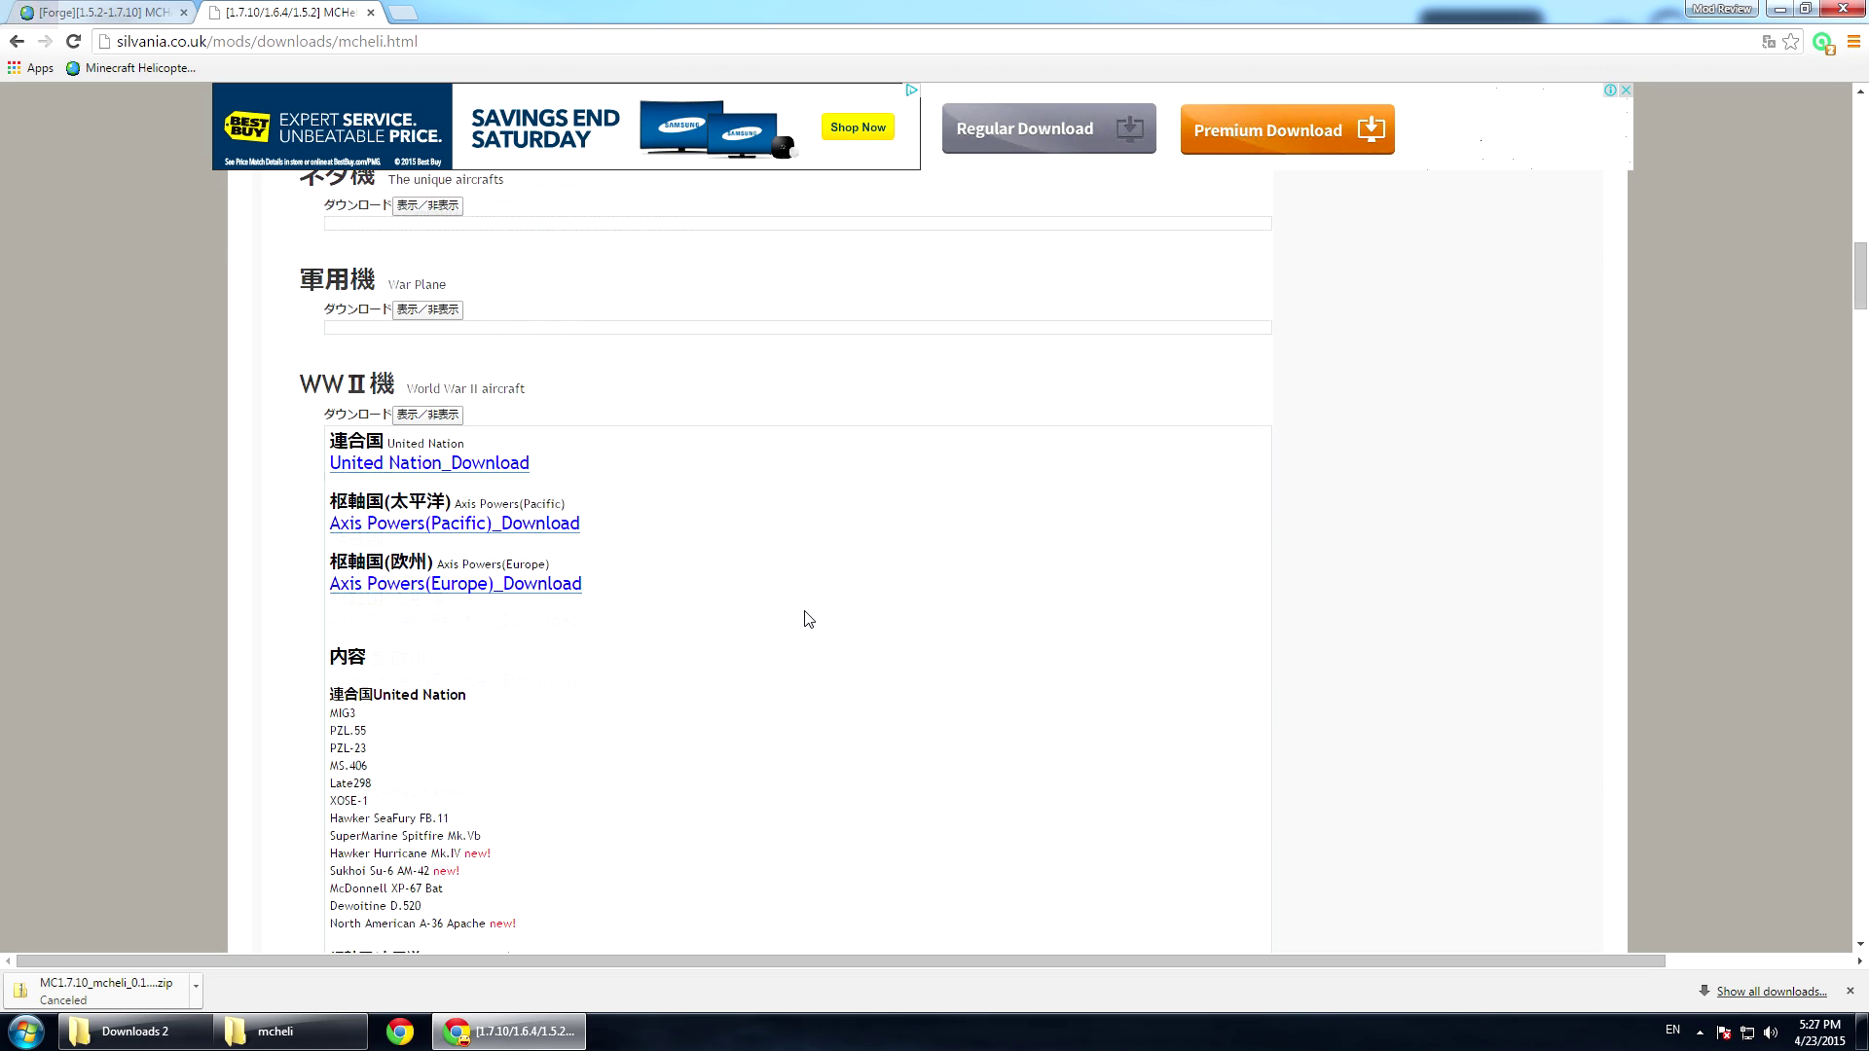
pyautogui.scroll(3, 807, 619)
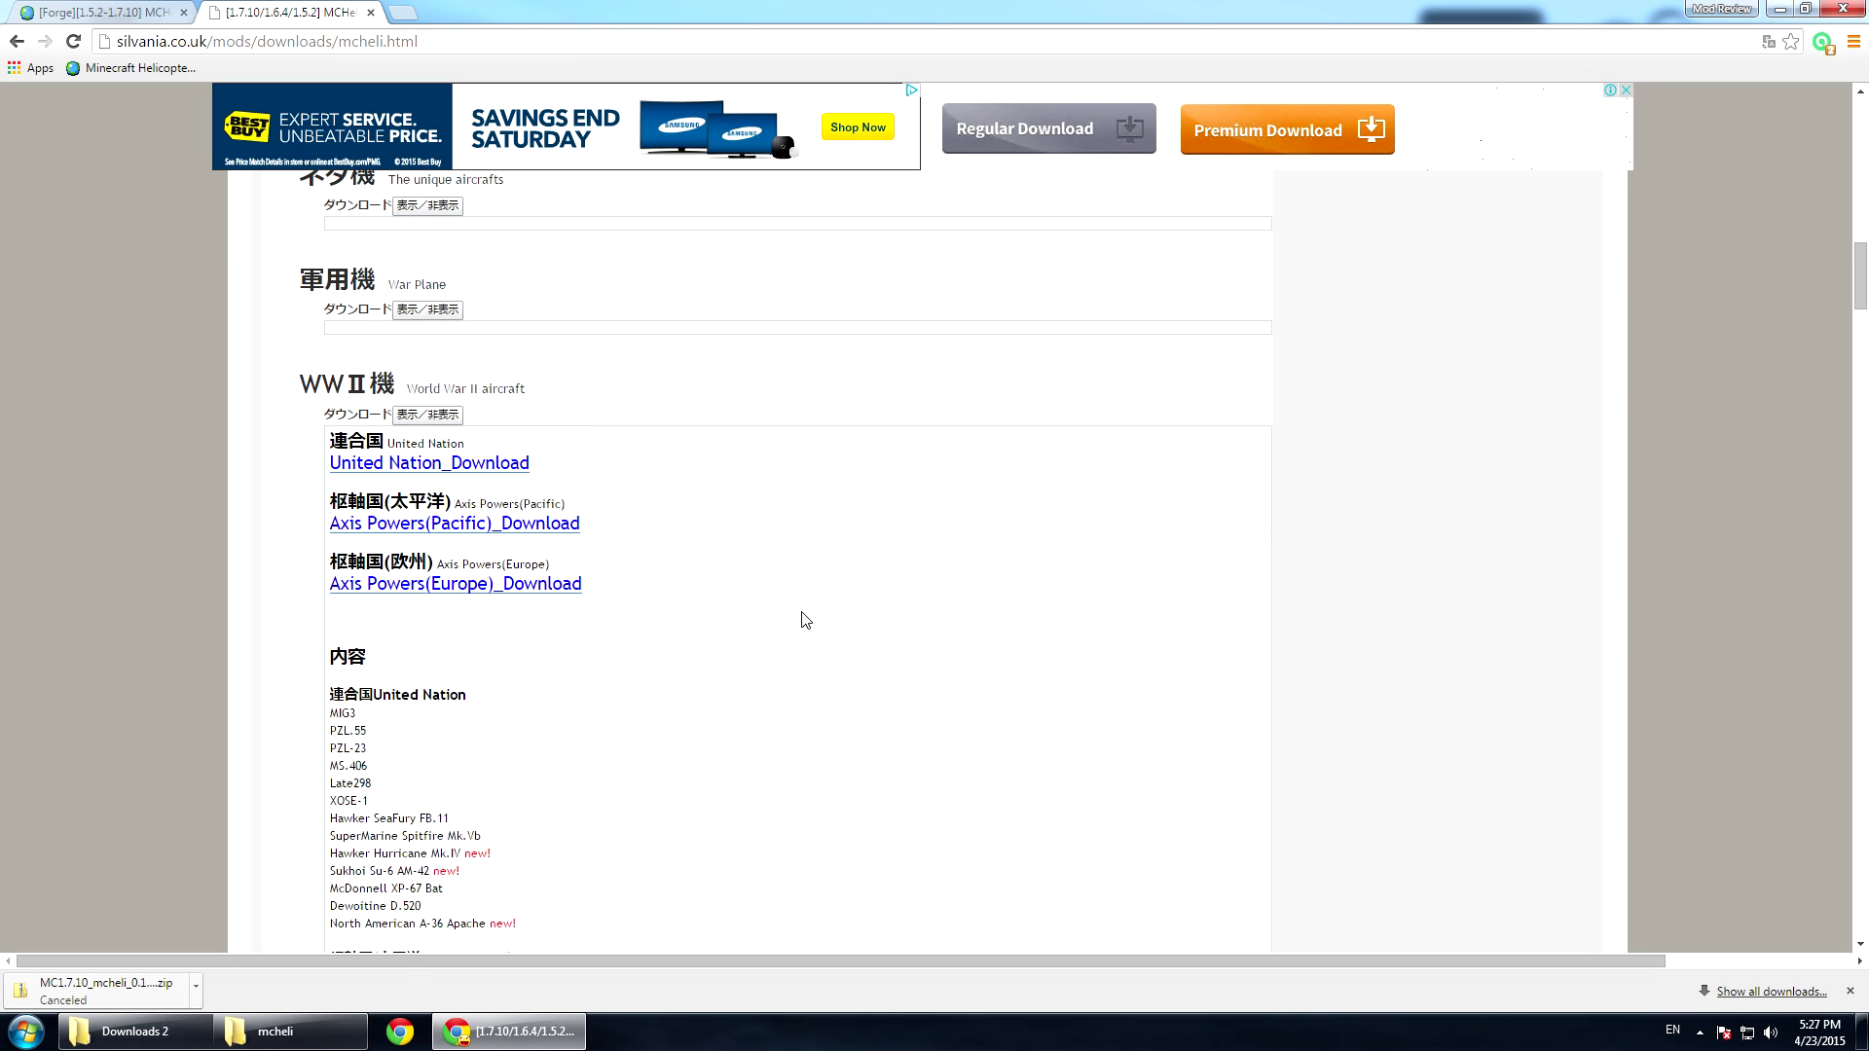
pyautogui.click(450, 414)
pyautogui.scroll(2, 814, 631)
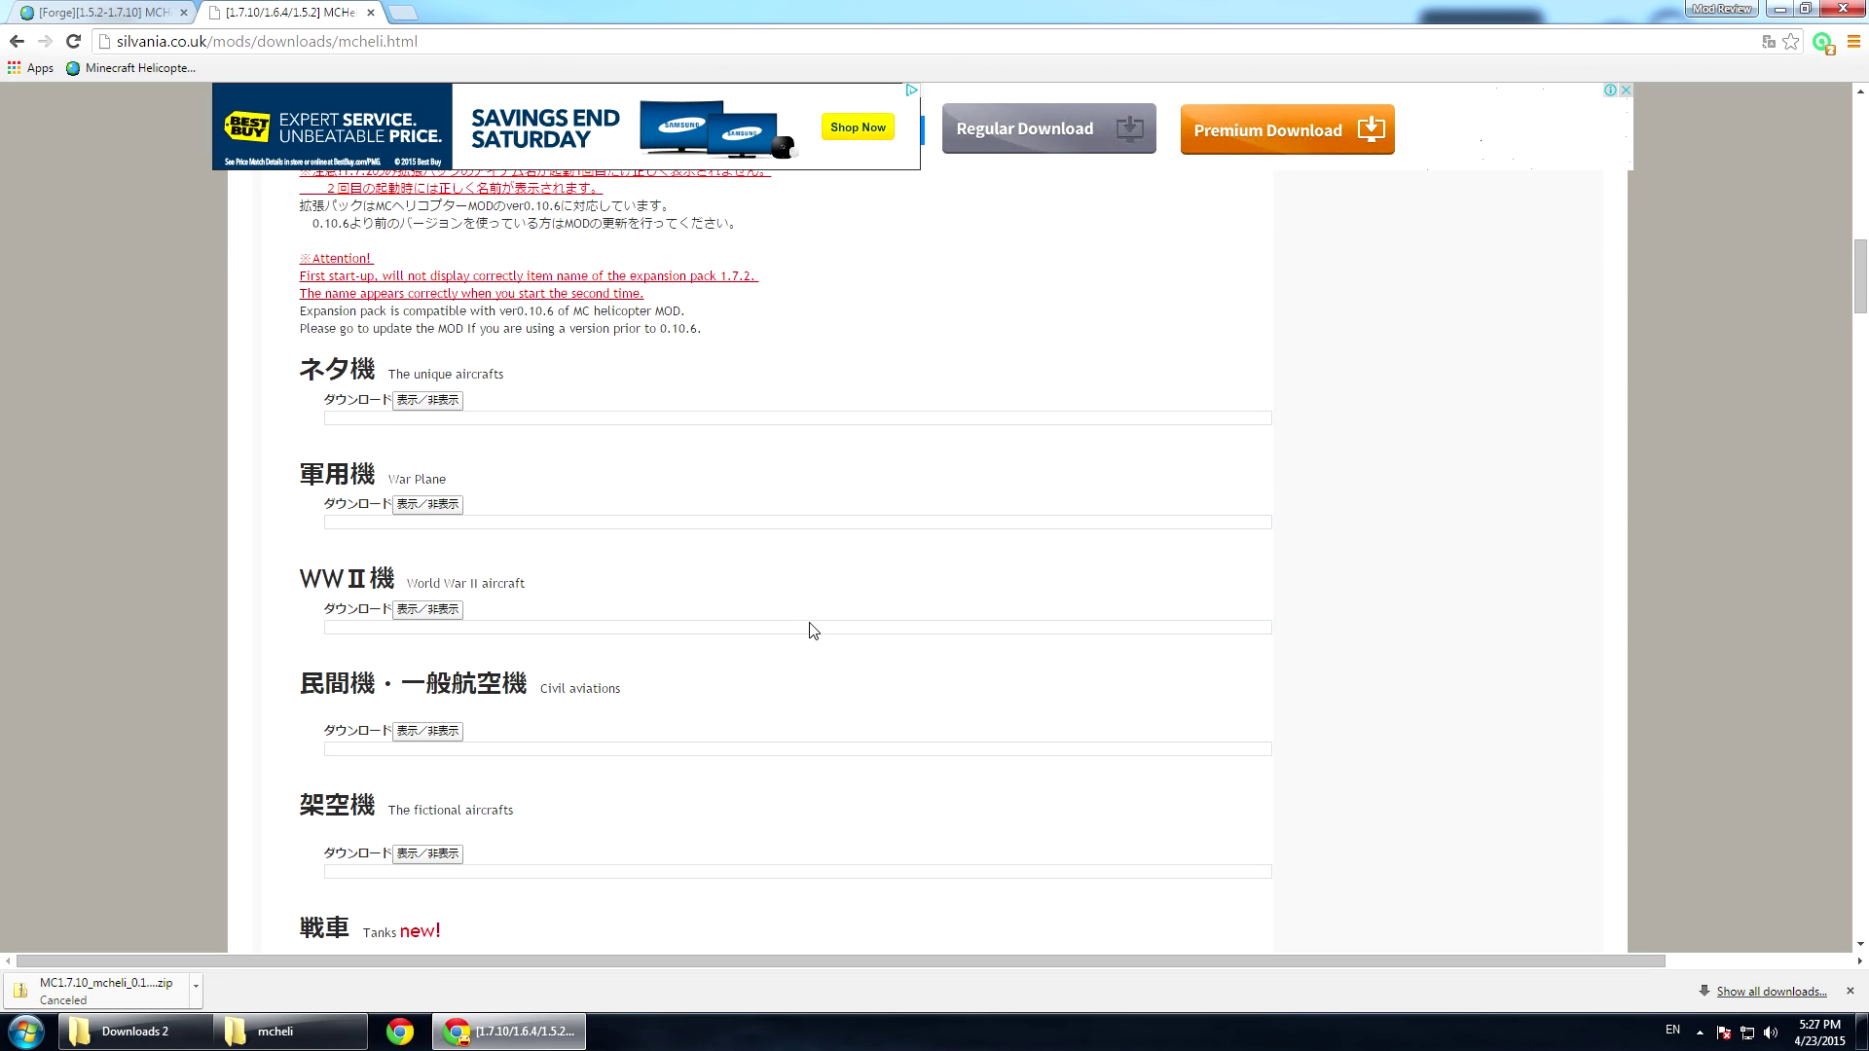
pyautogui.scroll(-1, 806, 626)
# - Expand the ネタ機 section and open the joke plane.zip Dropbox link in a new tab
pyautogui.click(443, 302)
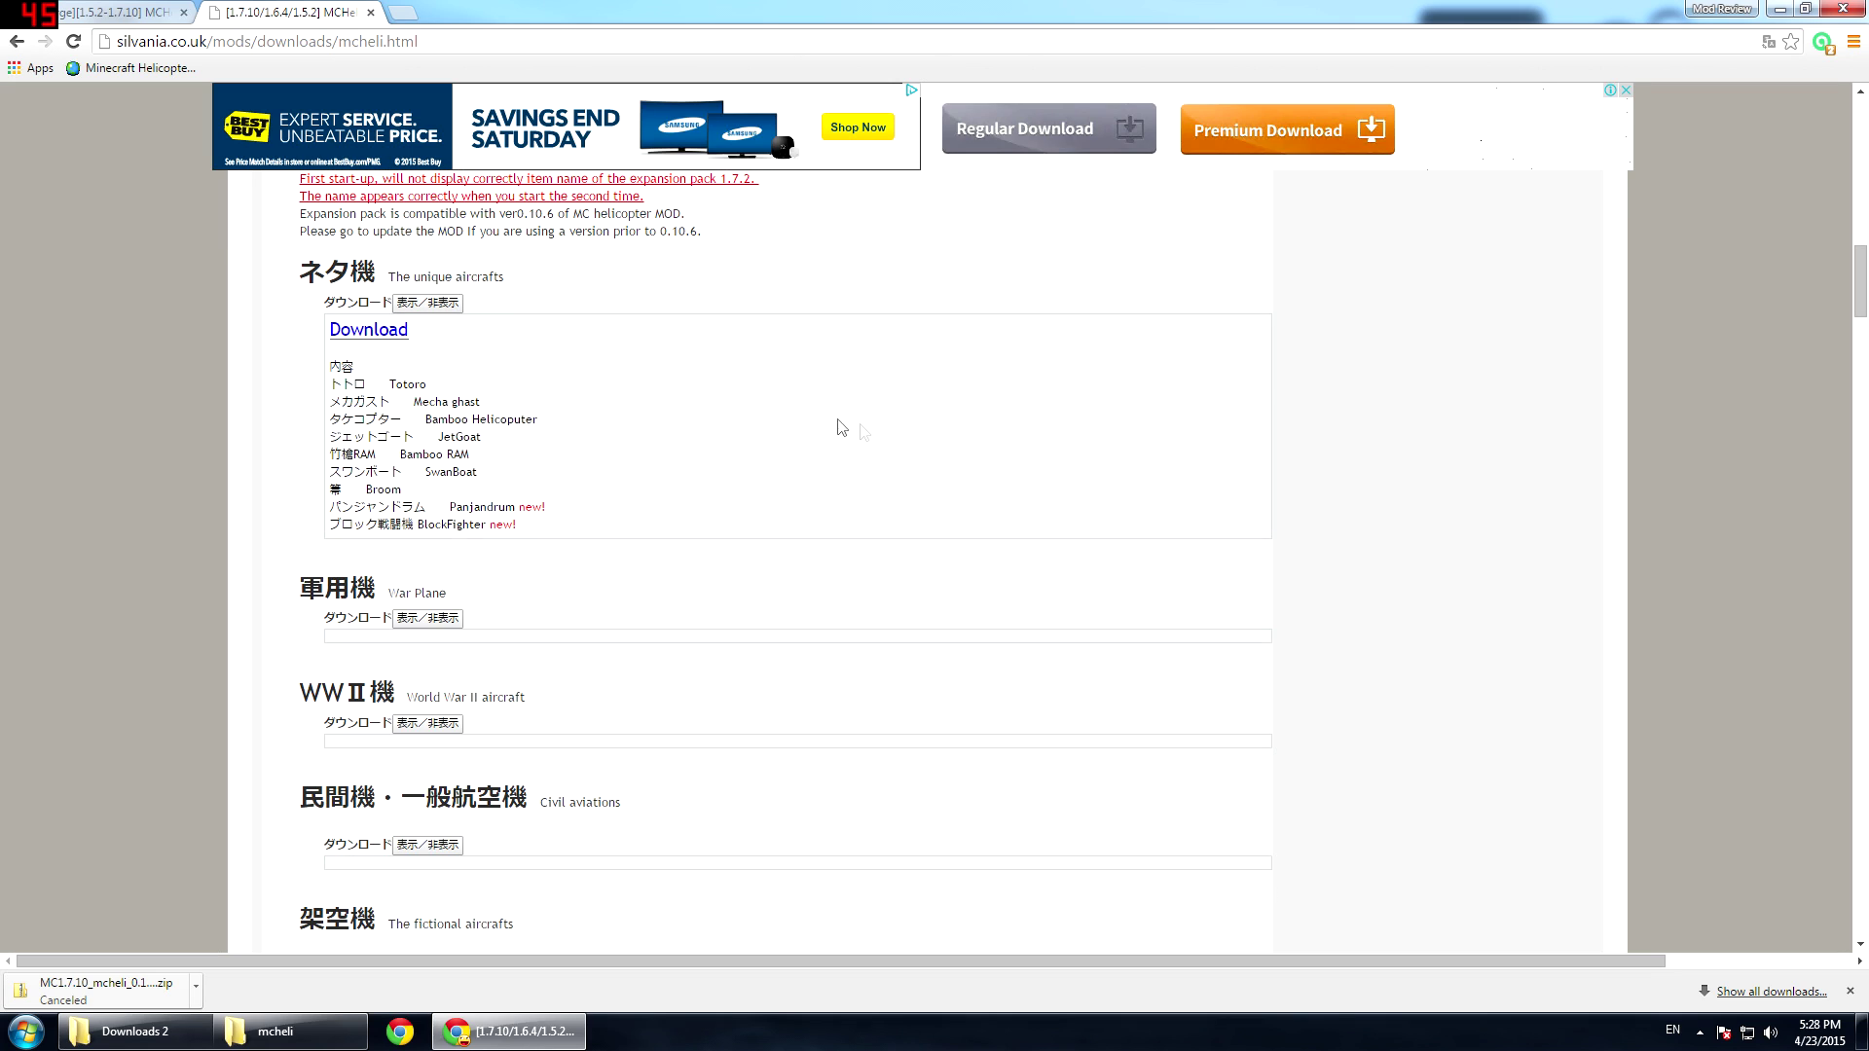
pyautogui.click(438, 305)
pyautogui.click(438, 304)
pyautogui.click(366, 331)
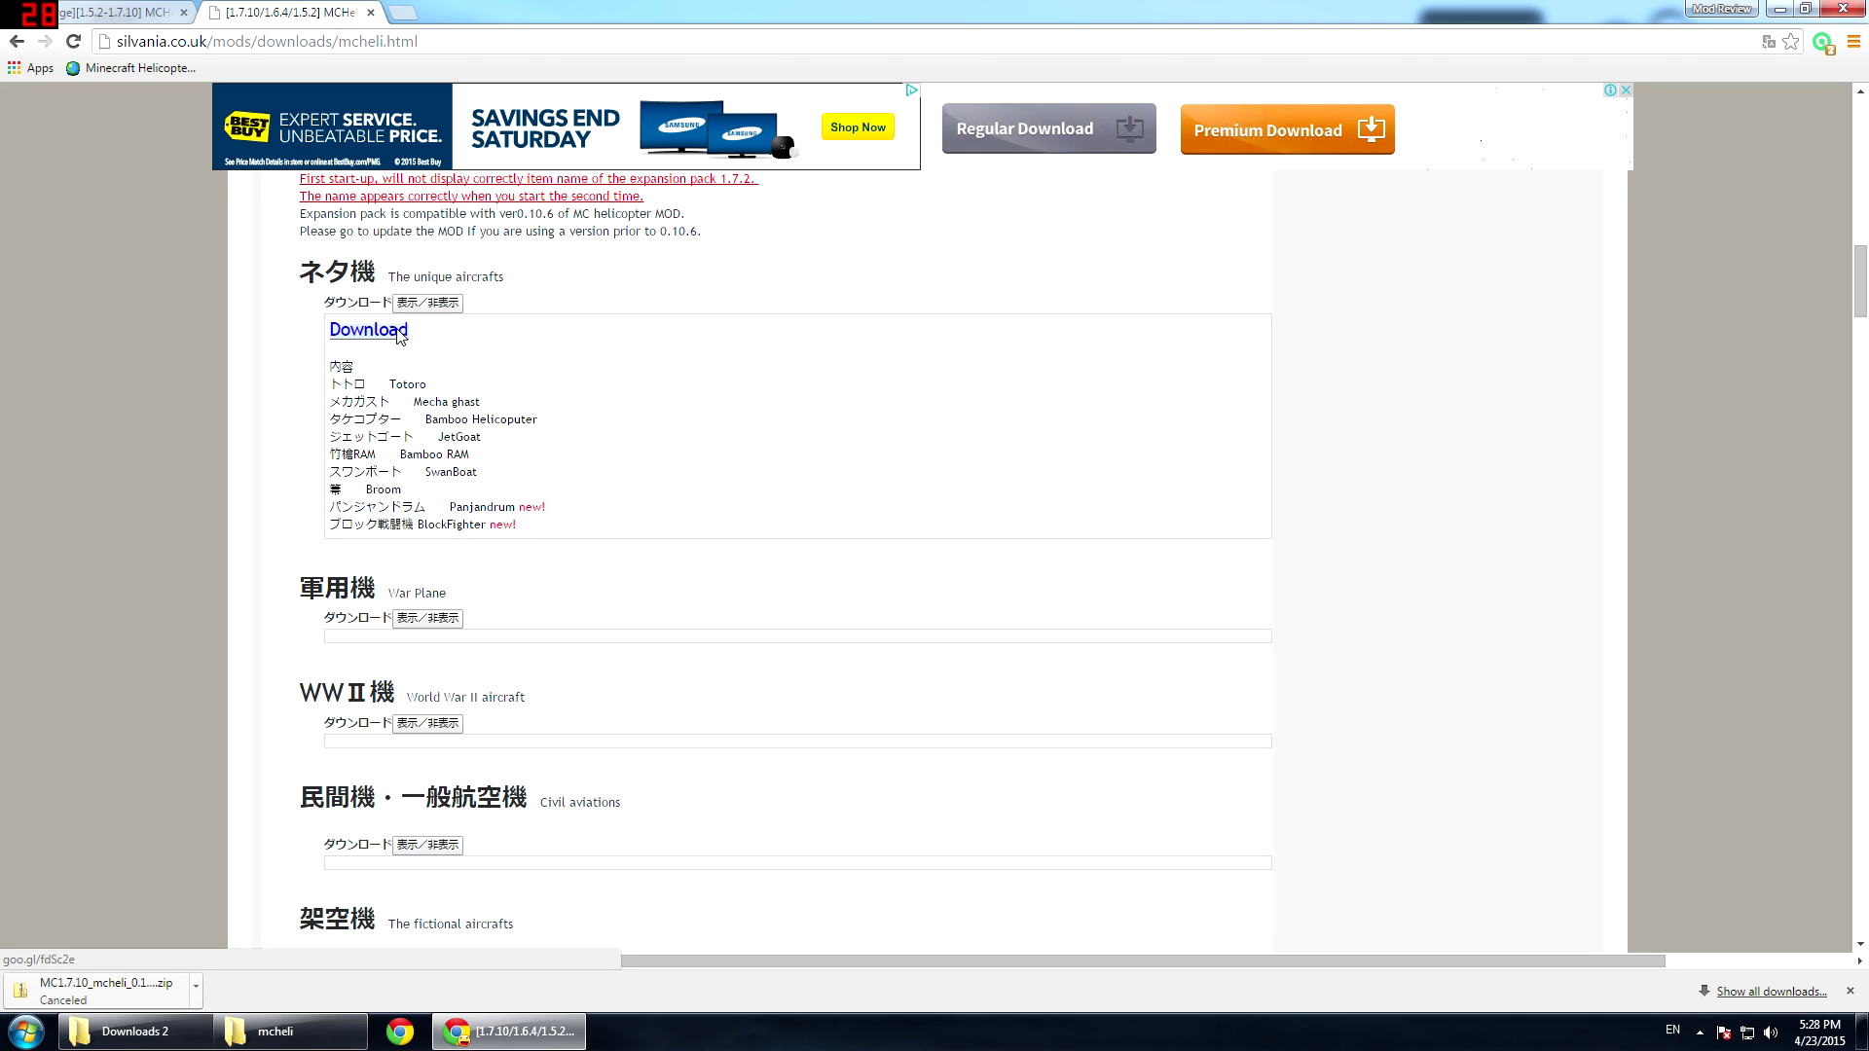
pyautogui.rightClick(399, 337)
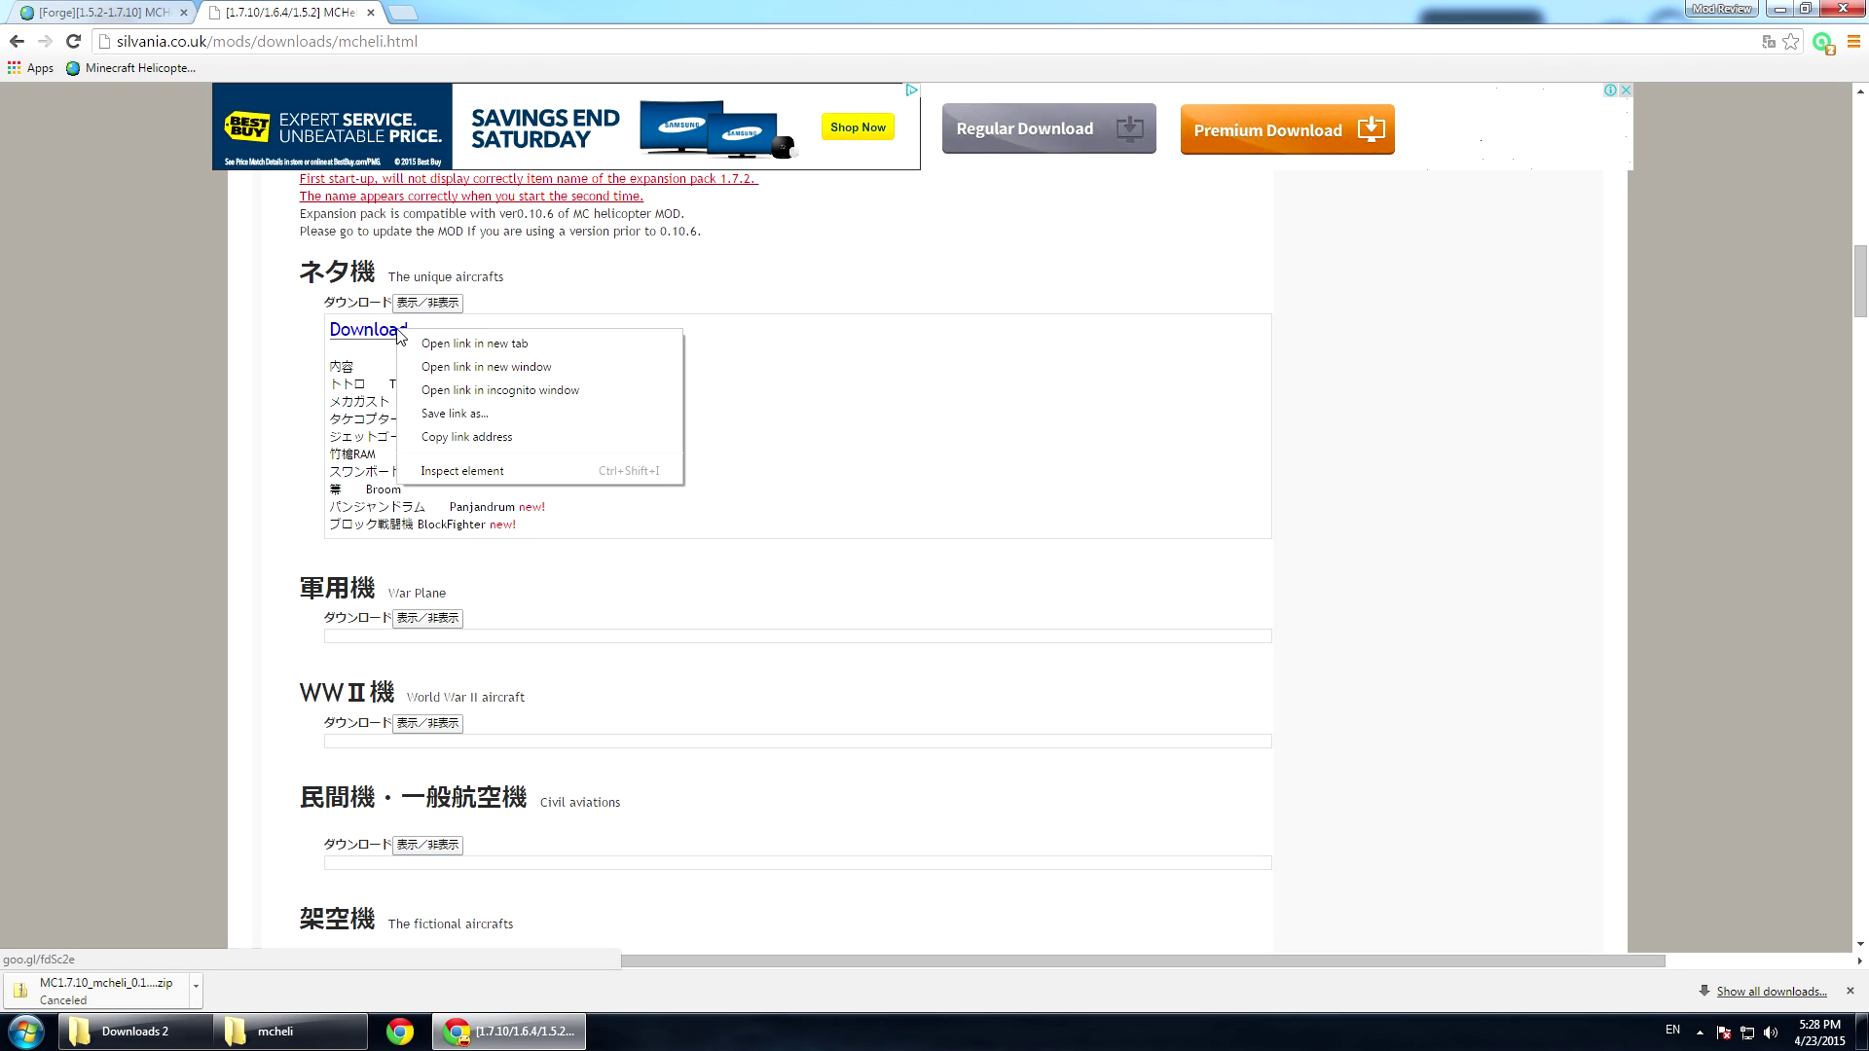
pyautogui.click(464, 350)
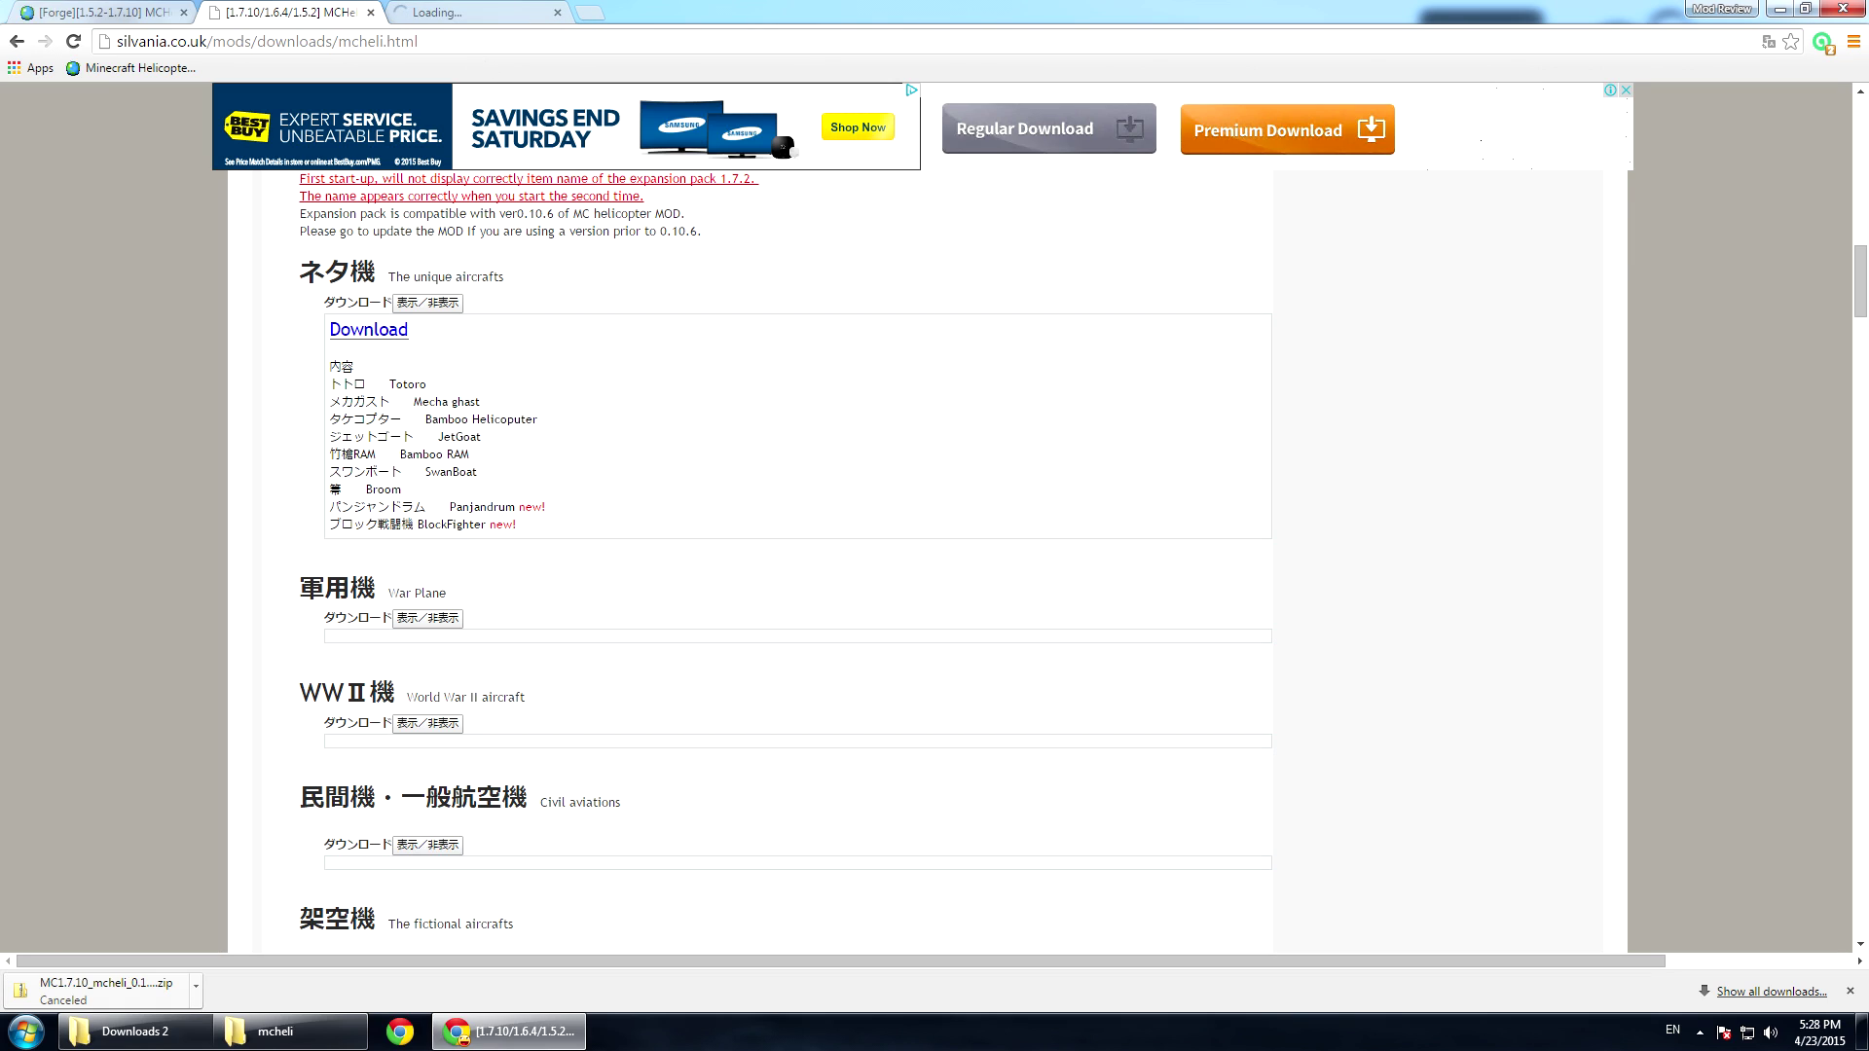
pyautogui.hotkey('ctrl', 'Tab')
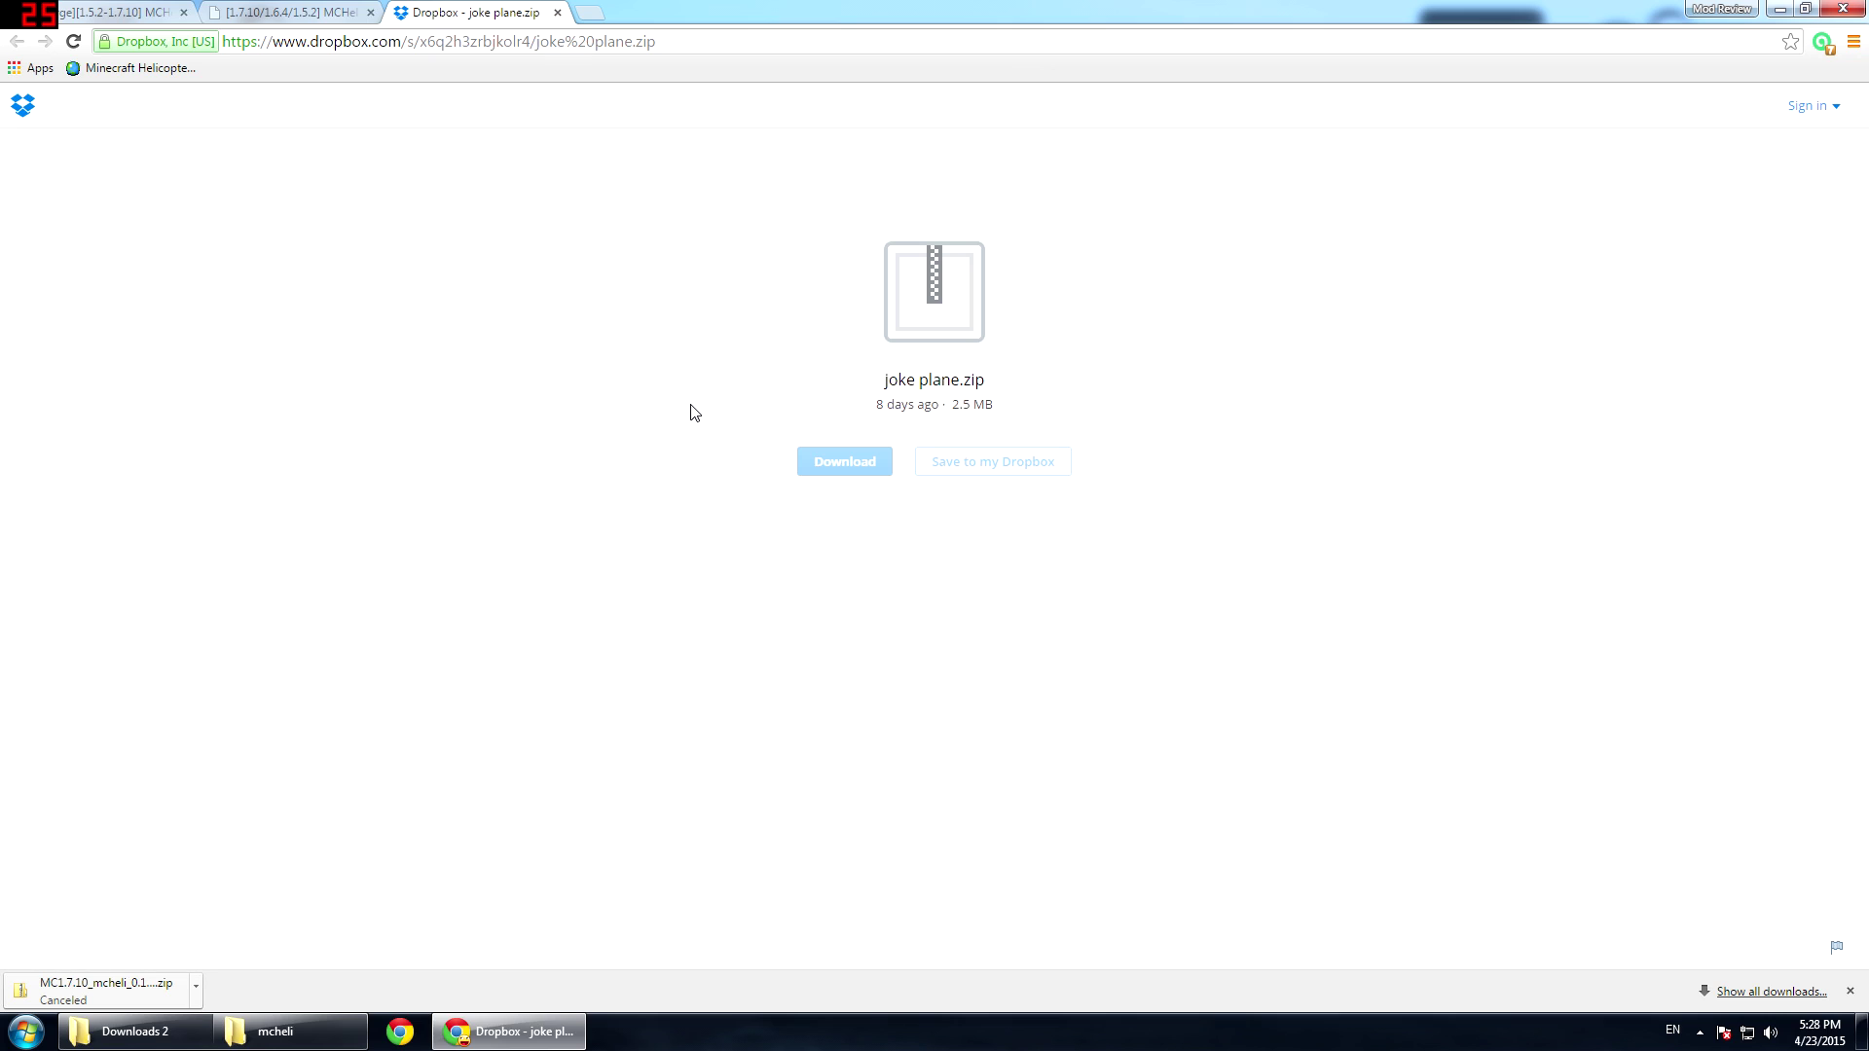
# - Download joke plane.zip from Dropbox past the sign-up popup, then close the Dropbox tab
pyautogui.click(869, 474)
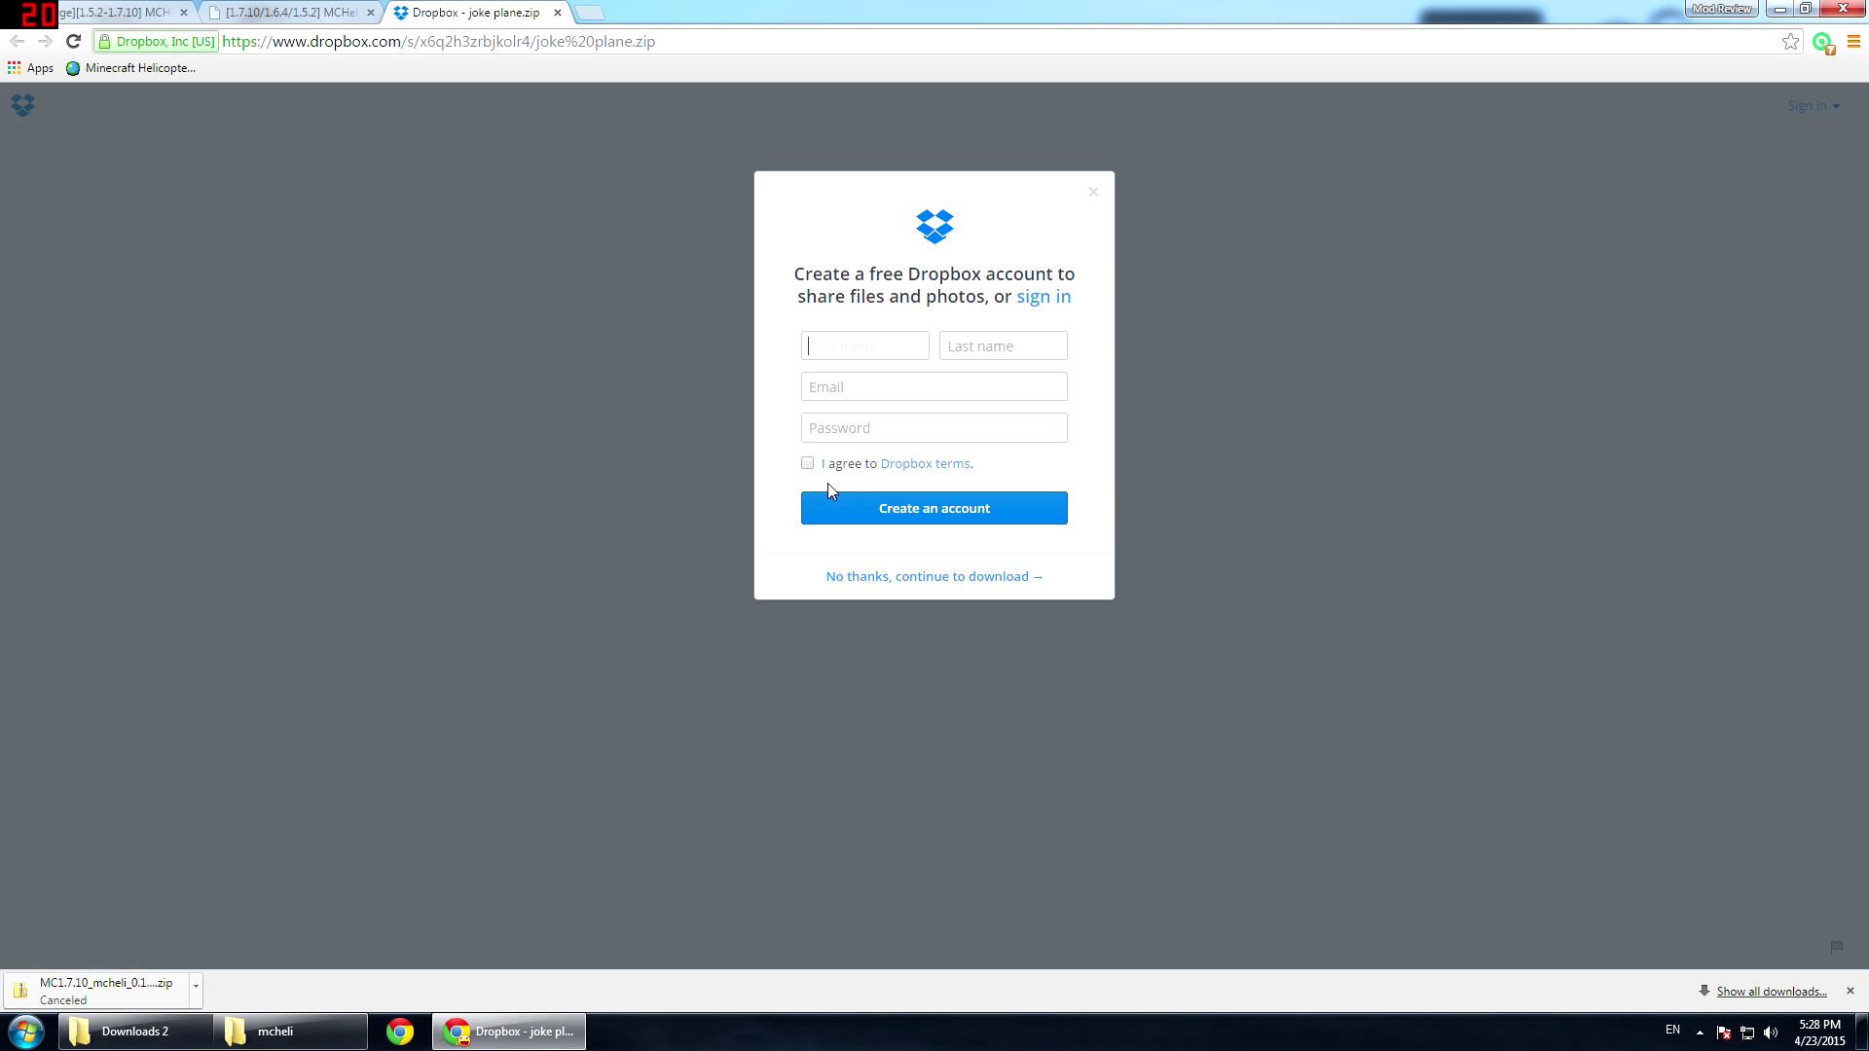
pyautogui.click(1094, 198)
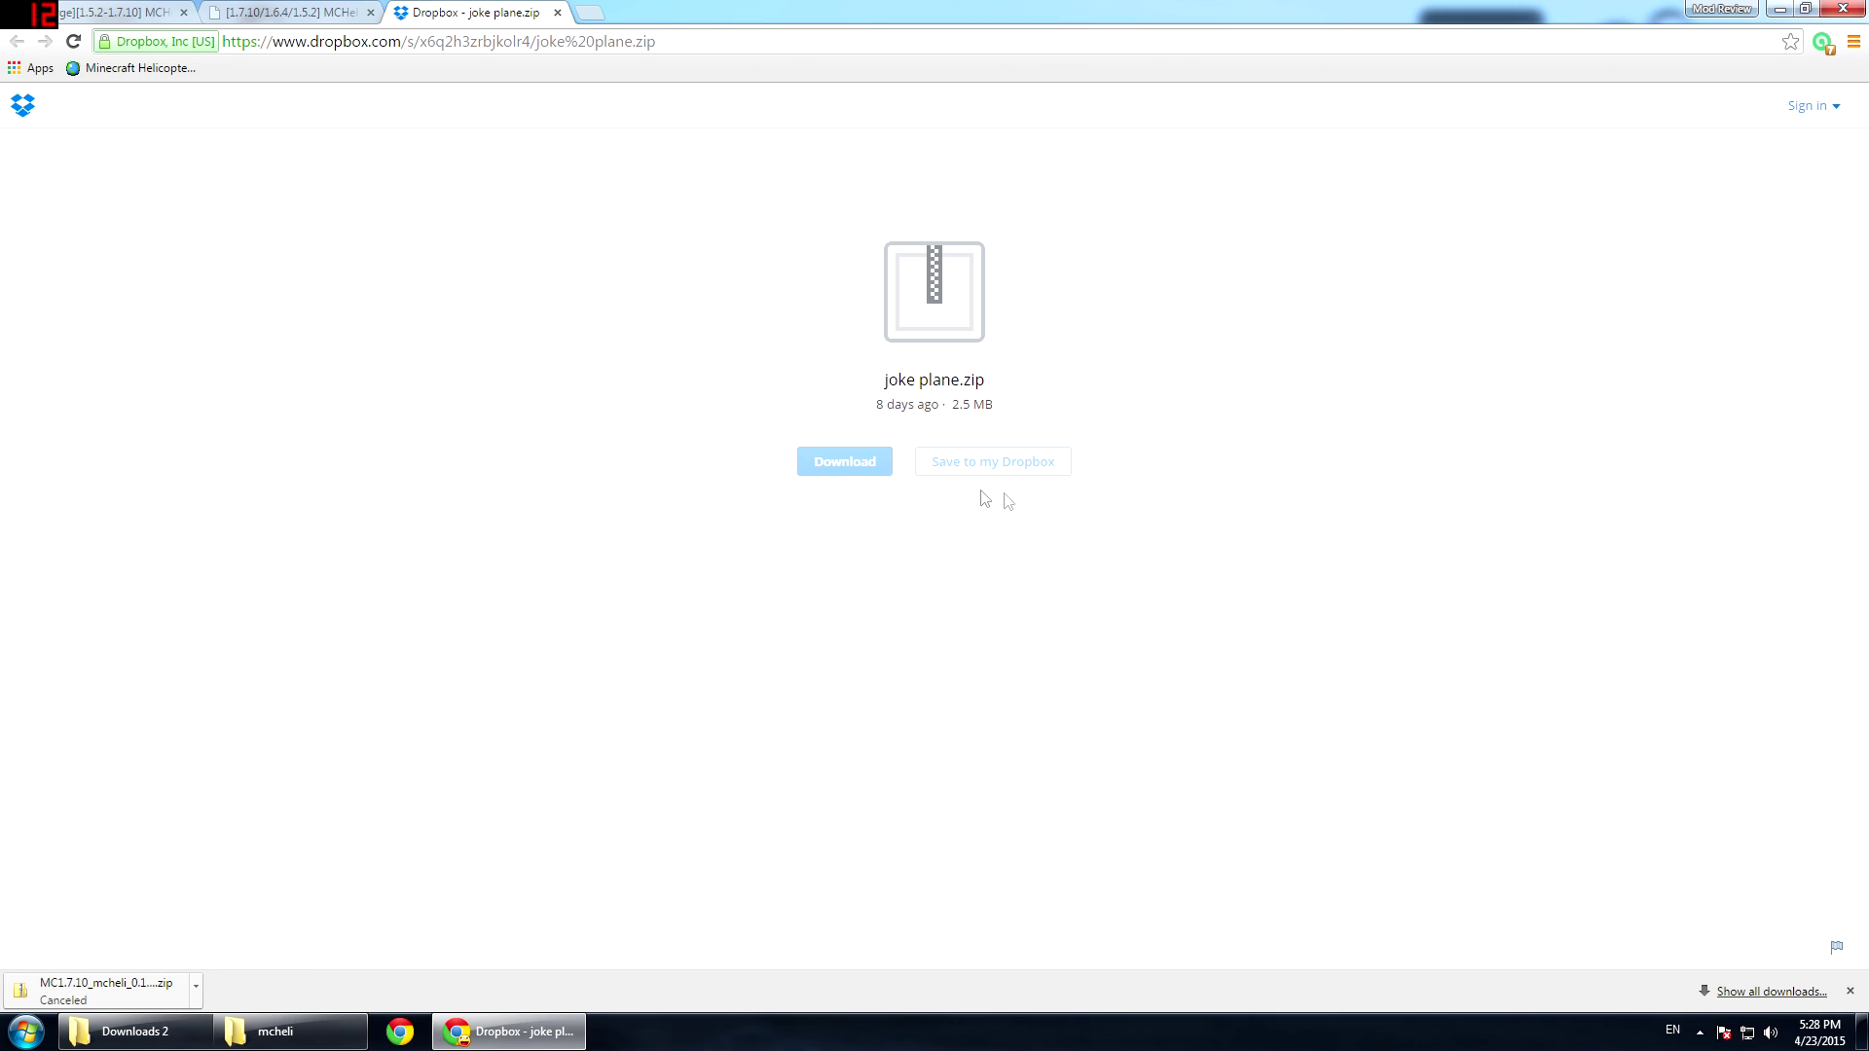
pyautogui.click(846, 473)
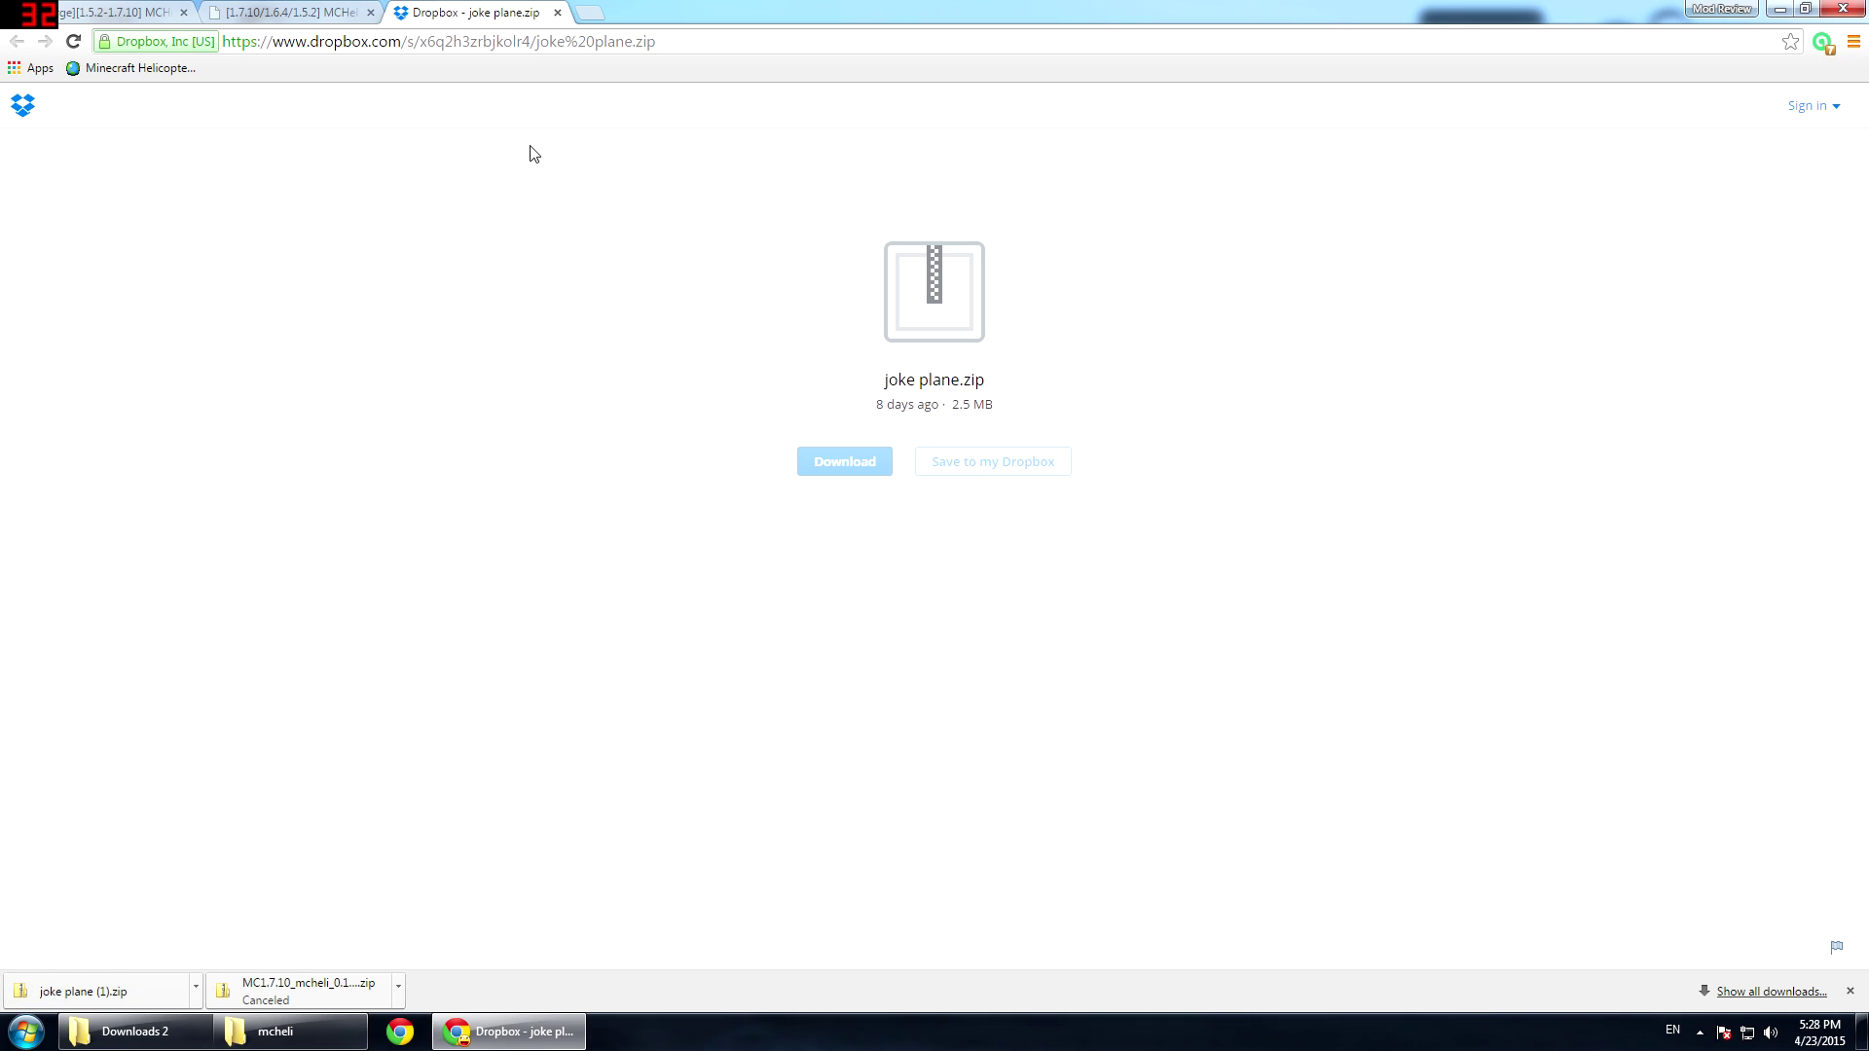
pyautogui.click(556, 14)
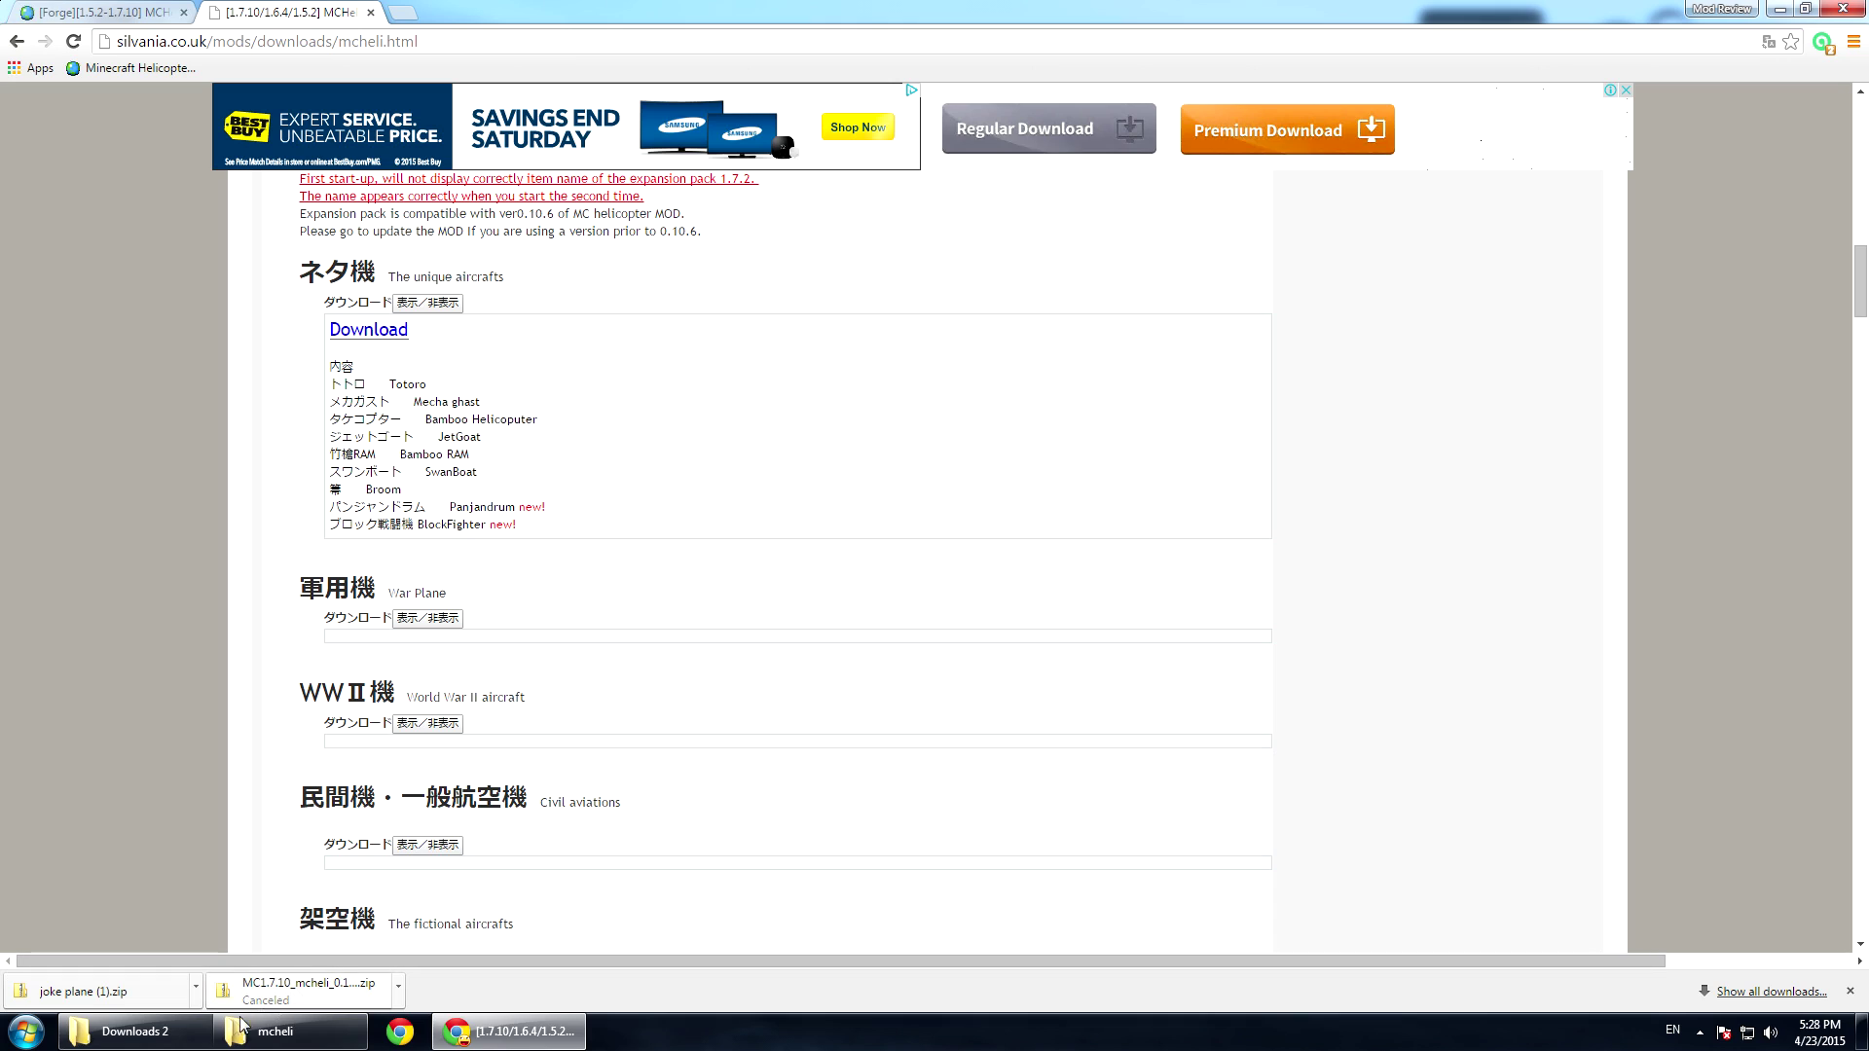
# - Delete the duplicate joke plane (1).zip from the Downloads 2 folder
pyautogui.click(169, 1034)
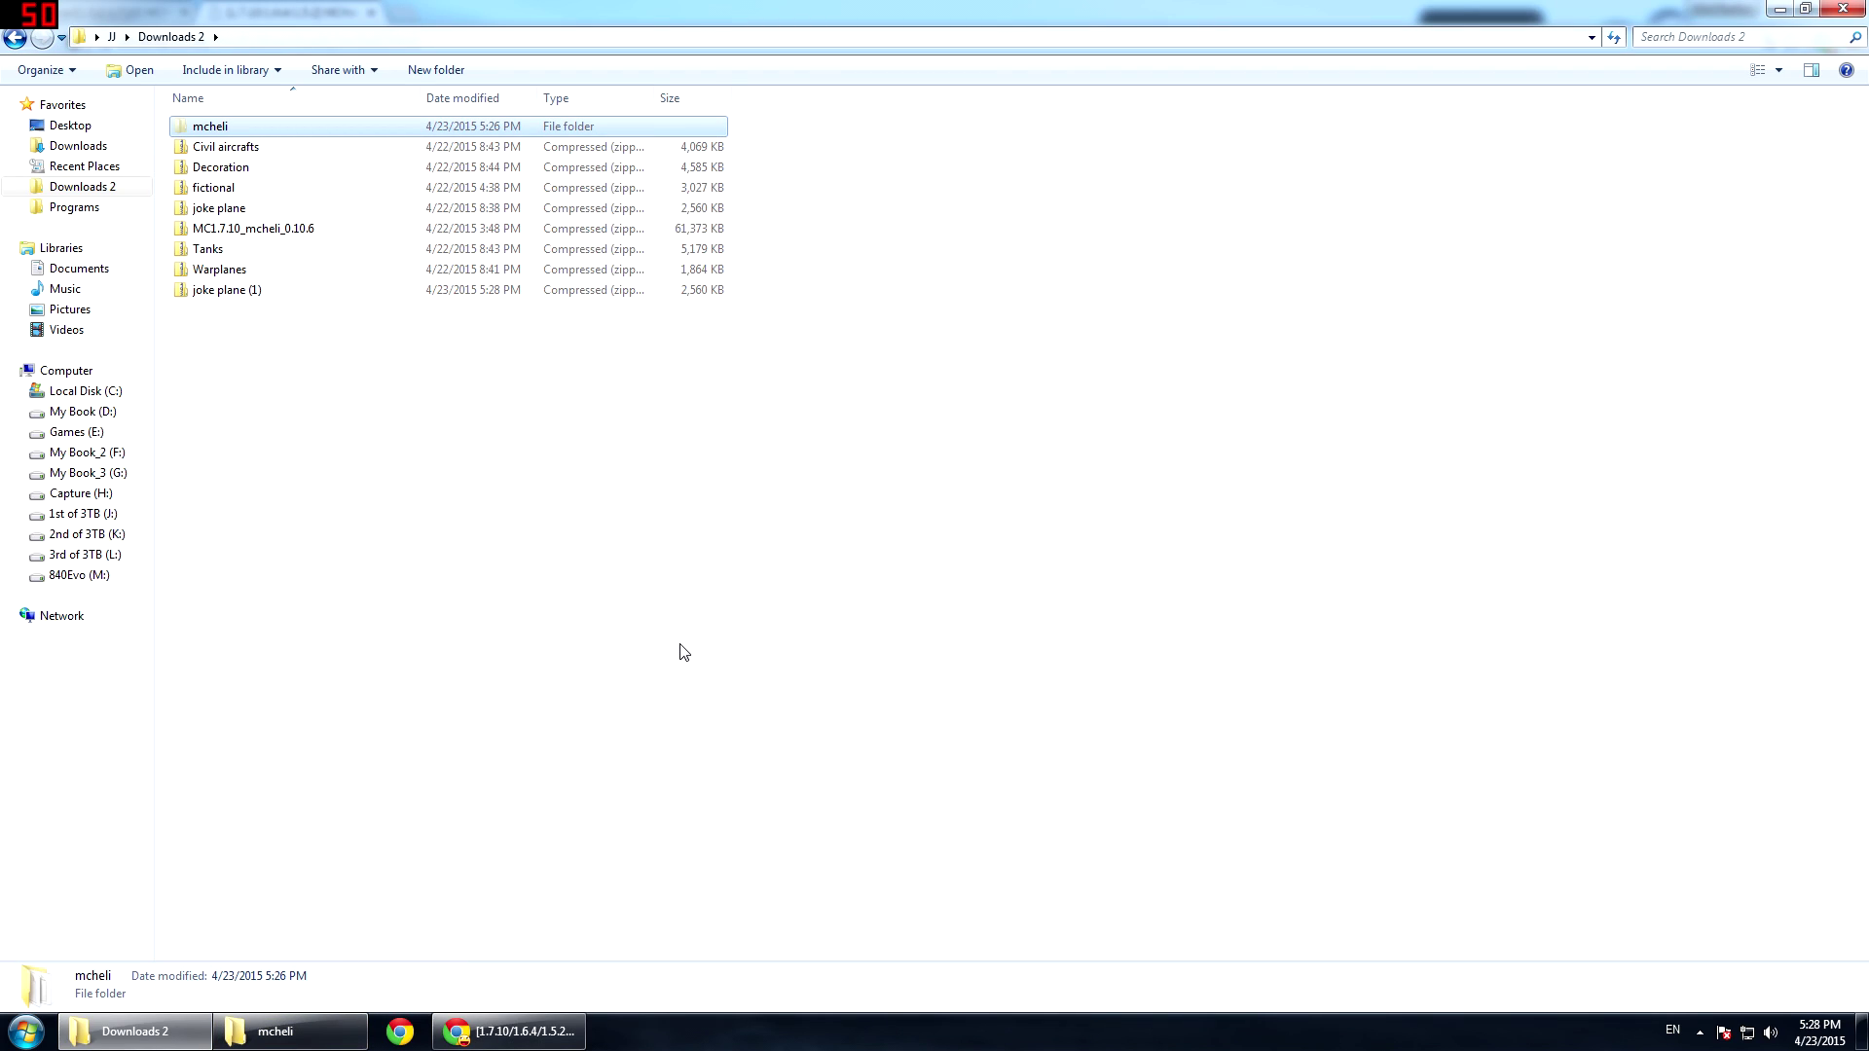
pyautogui.click(251, 291)
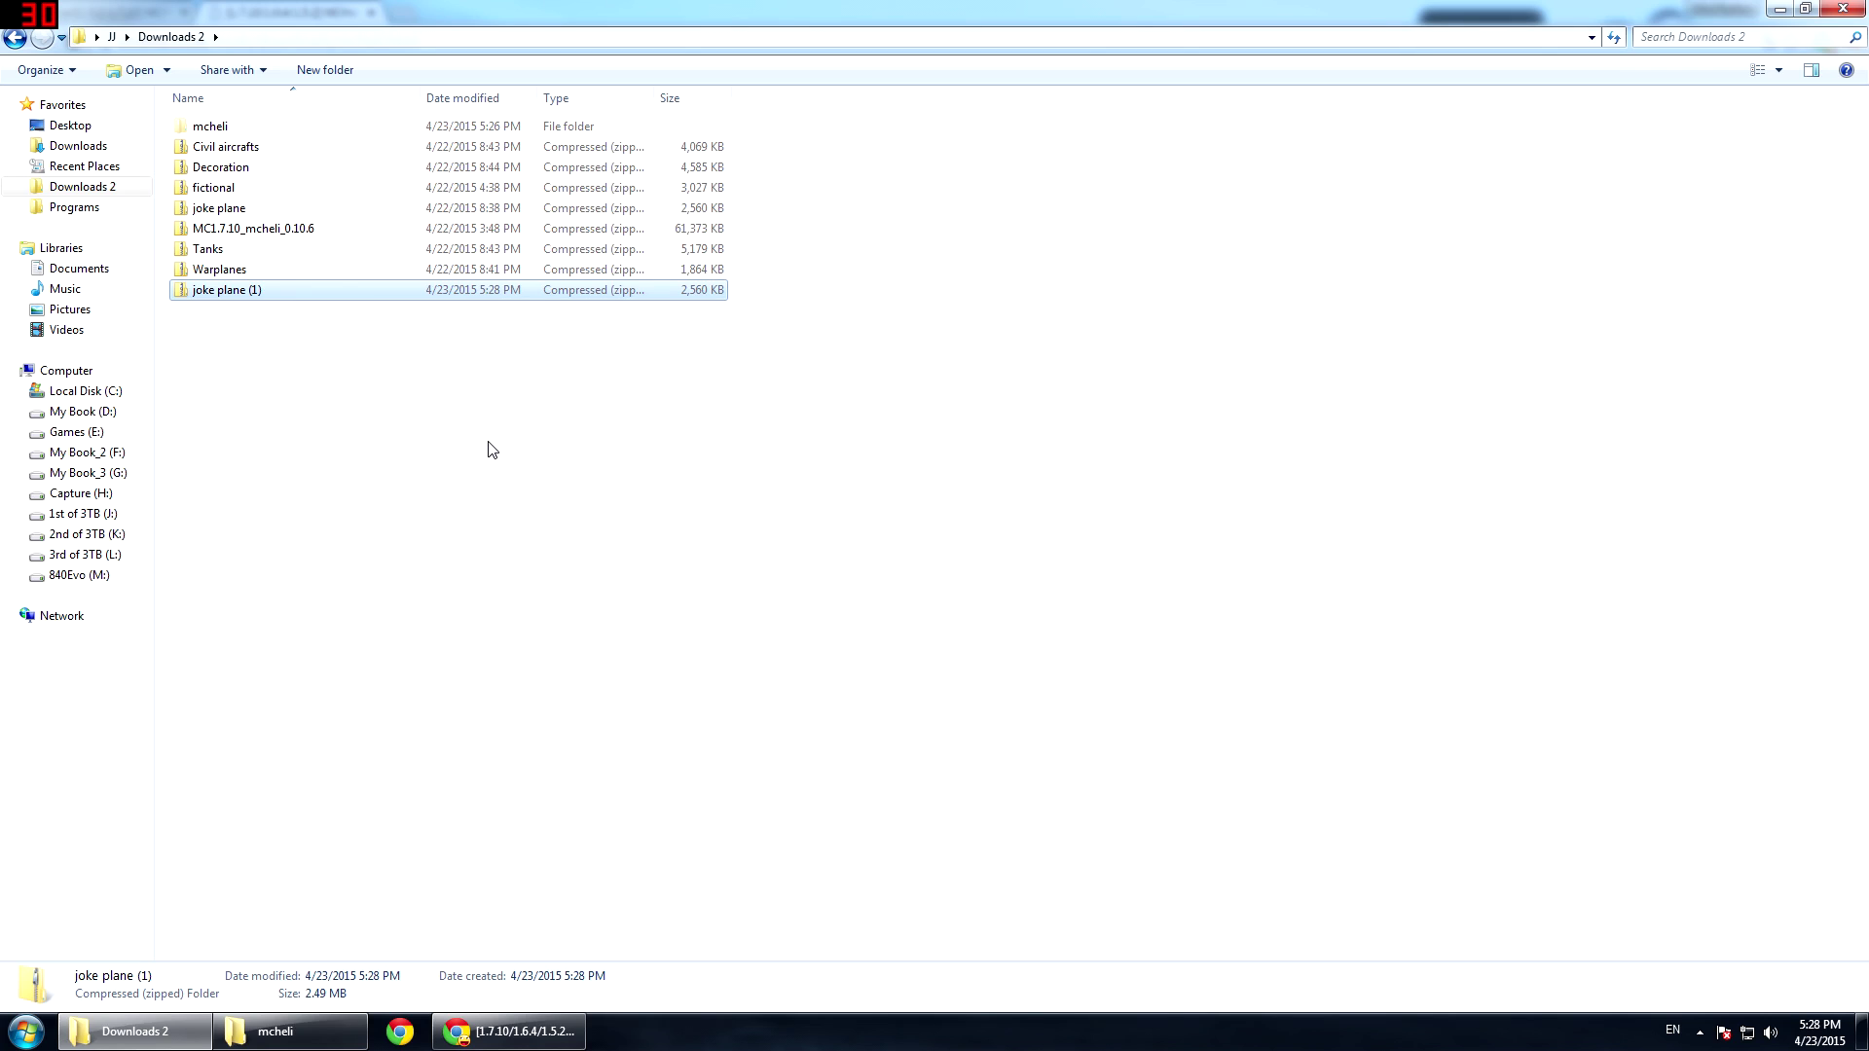
pyautogui.press('Delete')
pyautogui.press('Return')
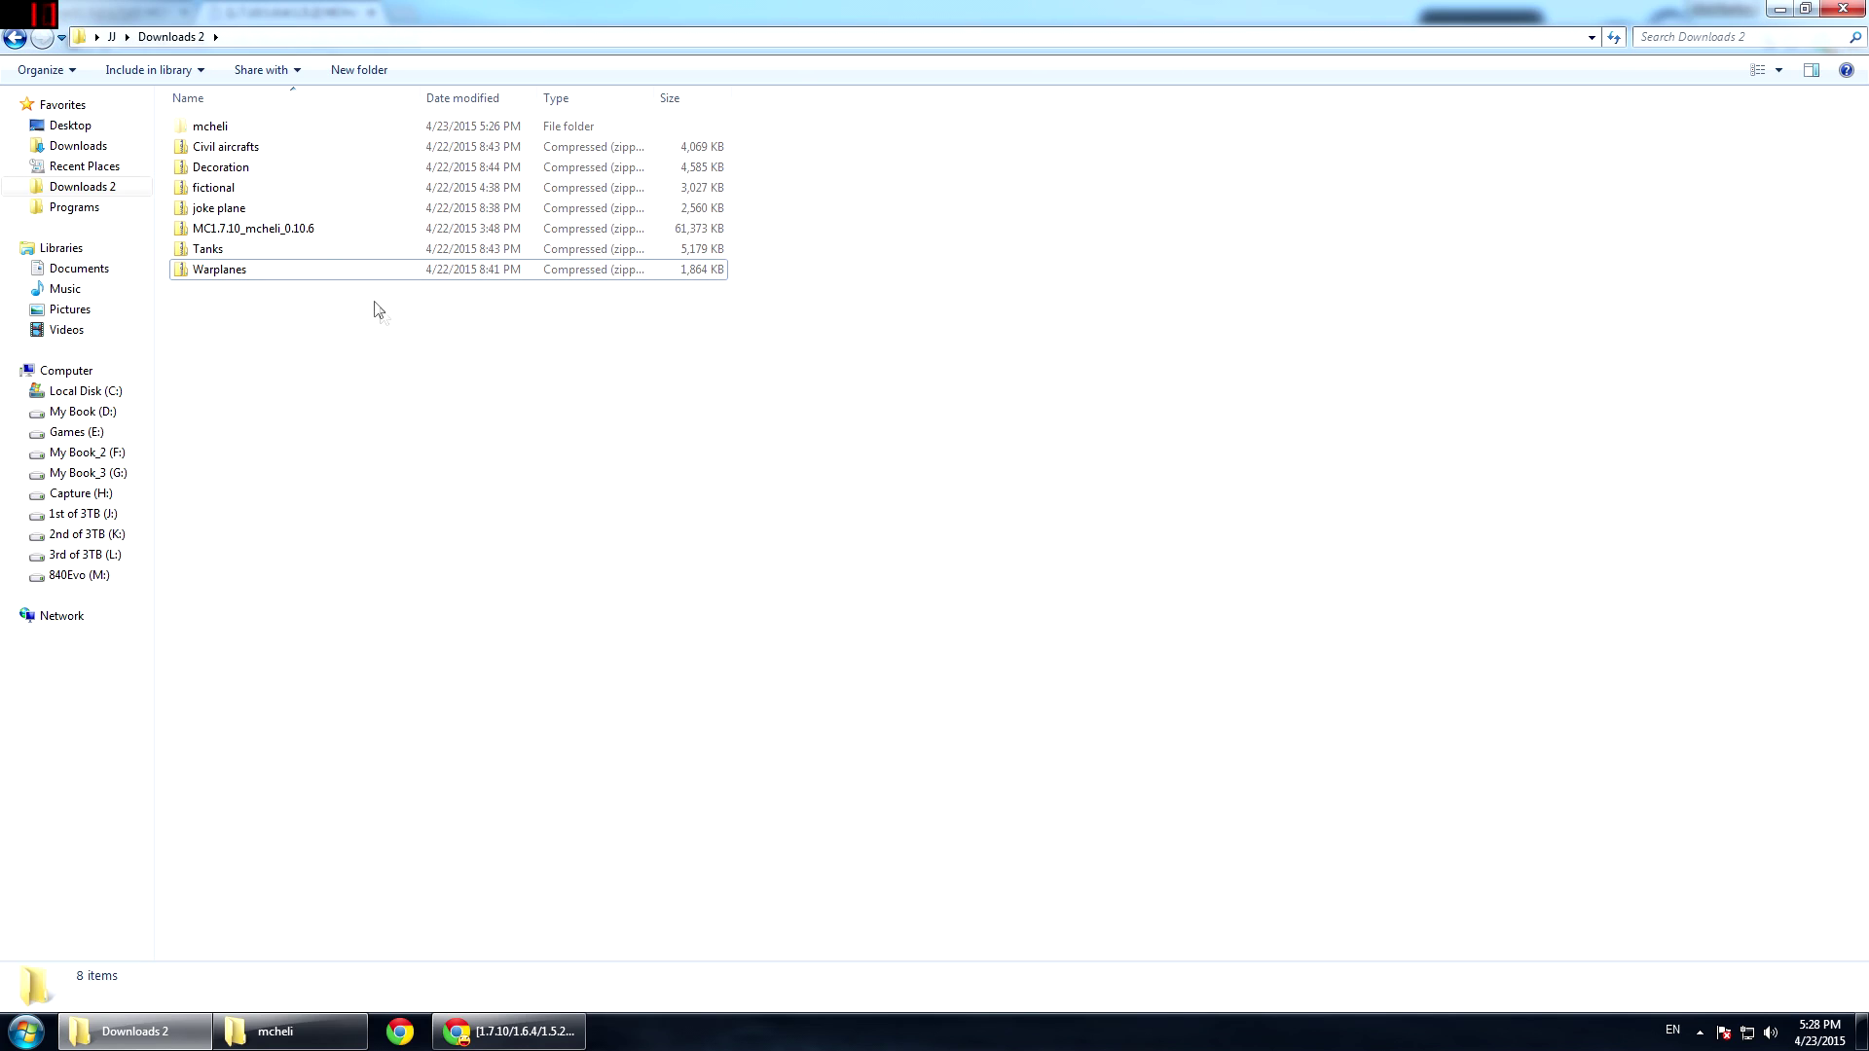
# - Extract joke plane.zip with 7-Zip into a 'joke plane' folder, open it, and select assets
pyautogui.rightClick(231, 211)
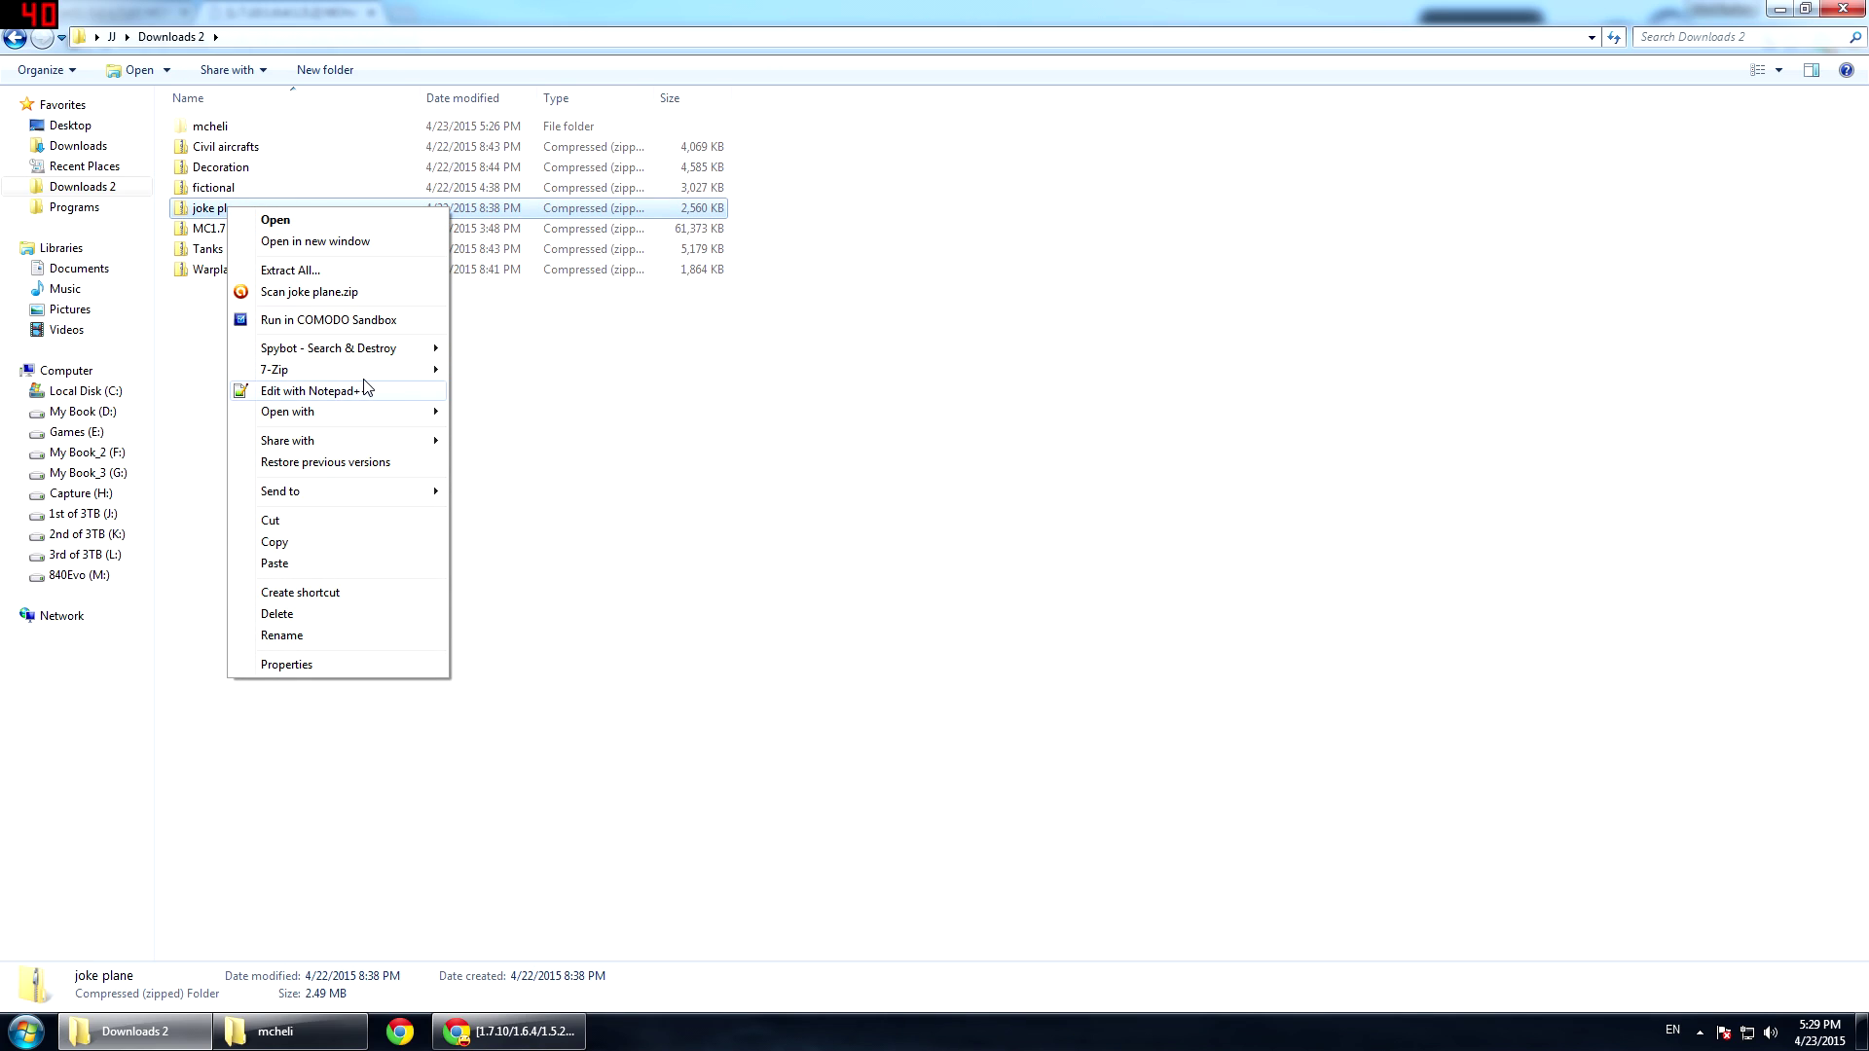
pyautogui.moveTo(365, 375)
pyautogui.click(576, 433)
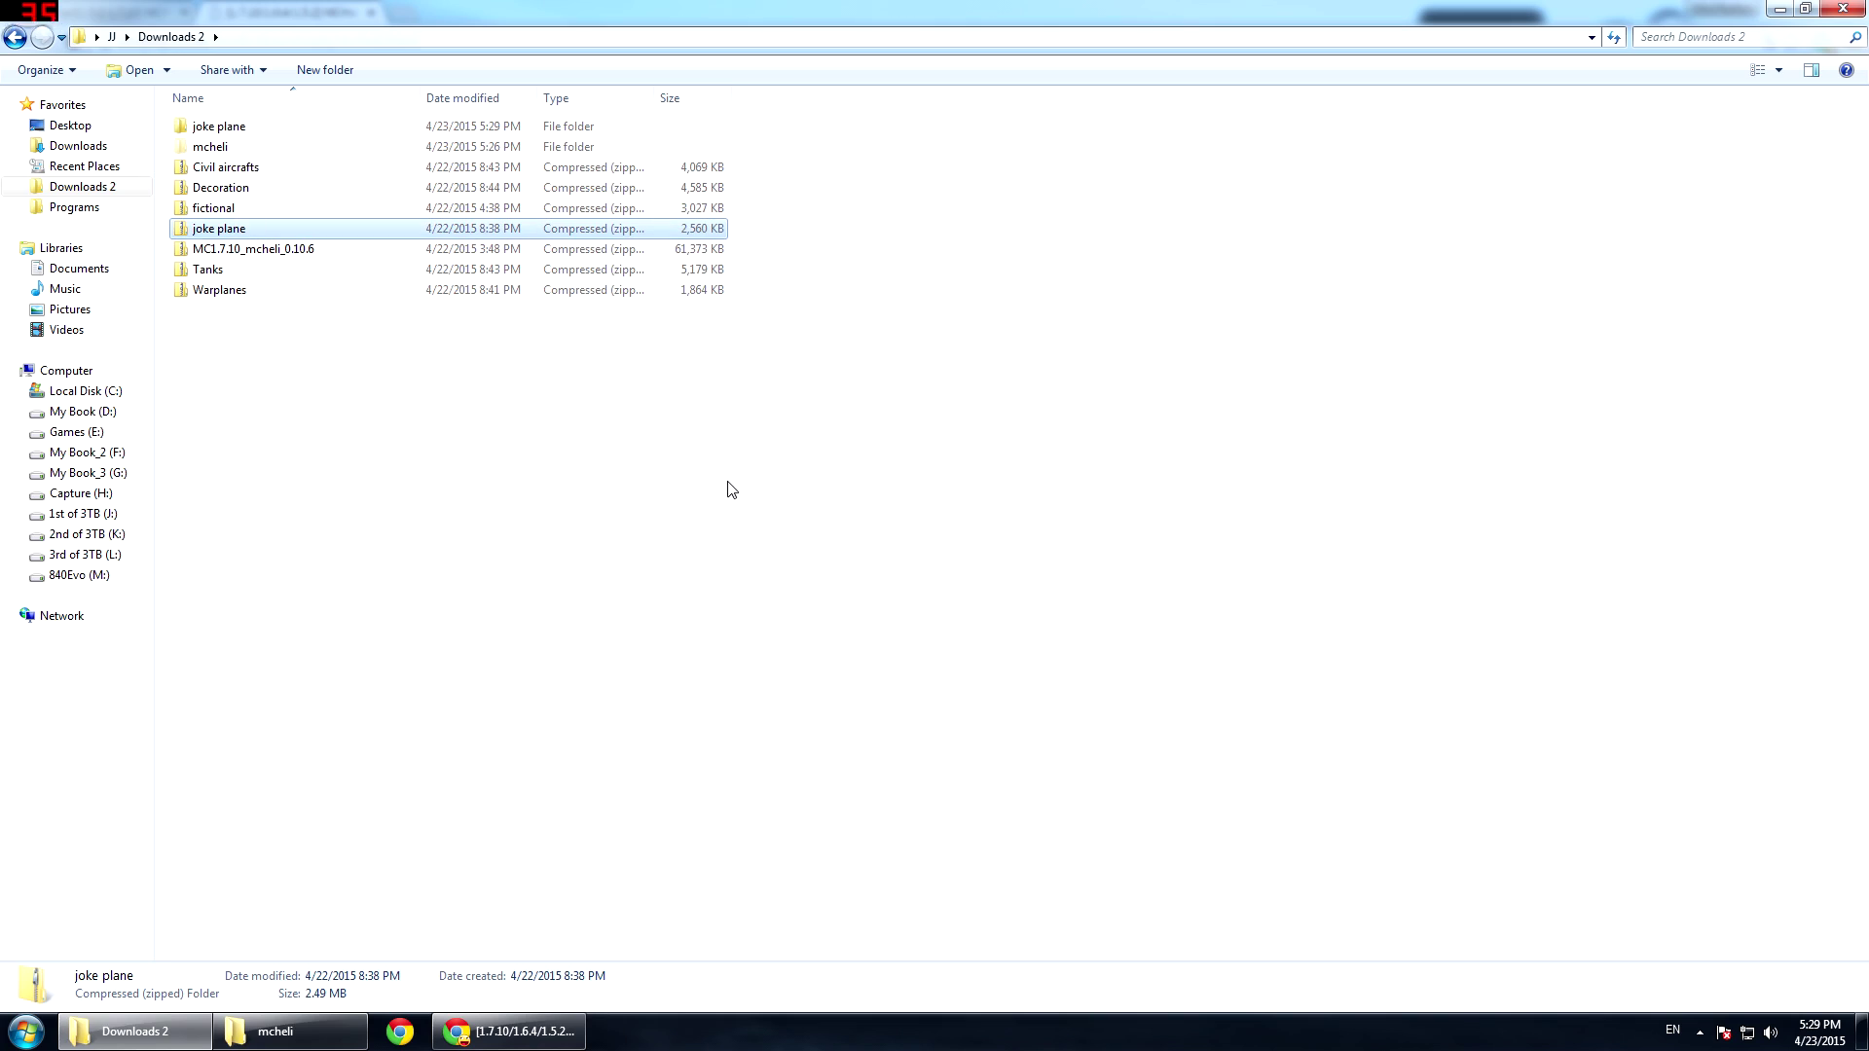
pyautogui.doubleClick(286, 129)
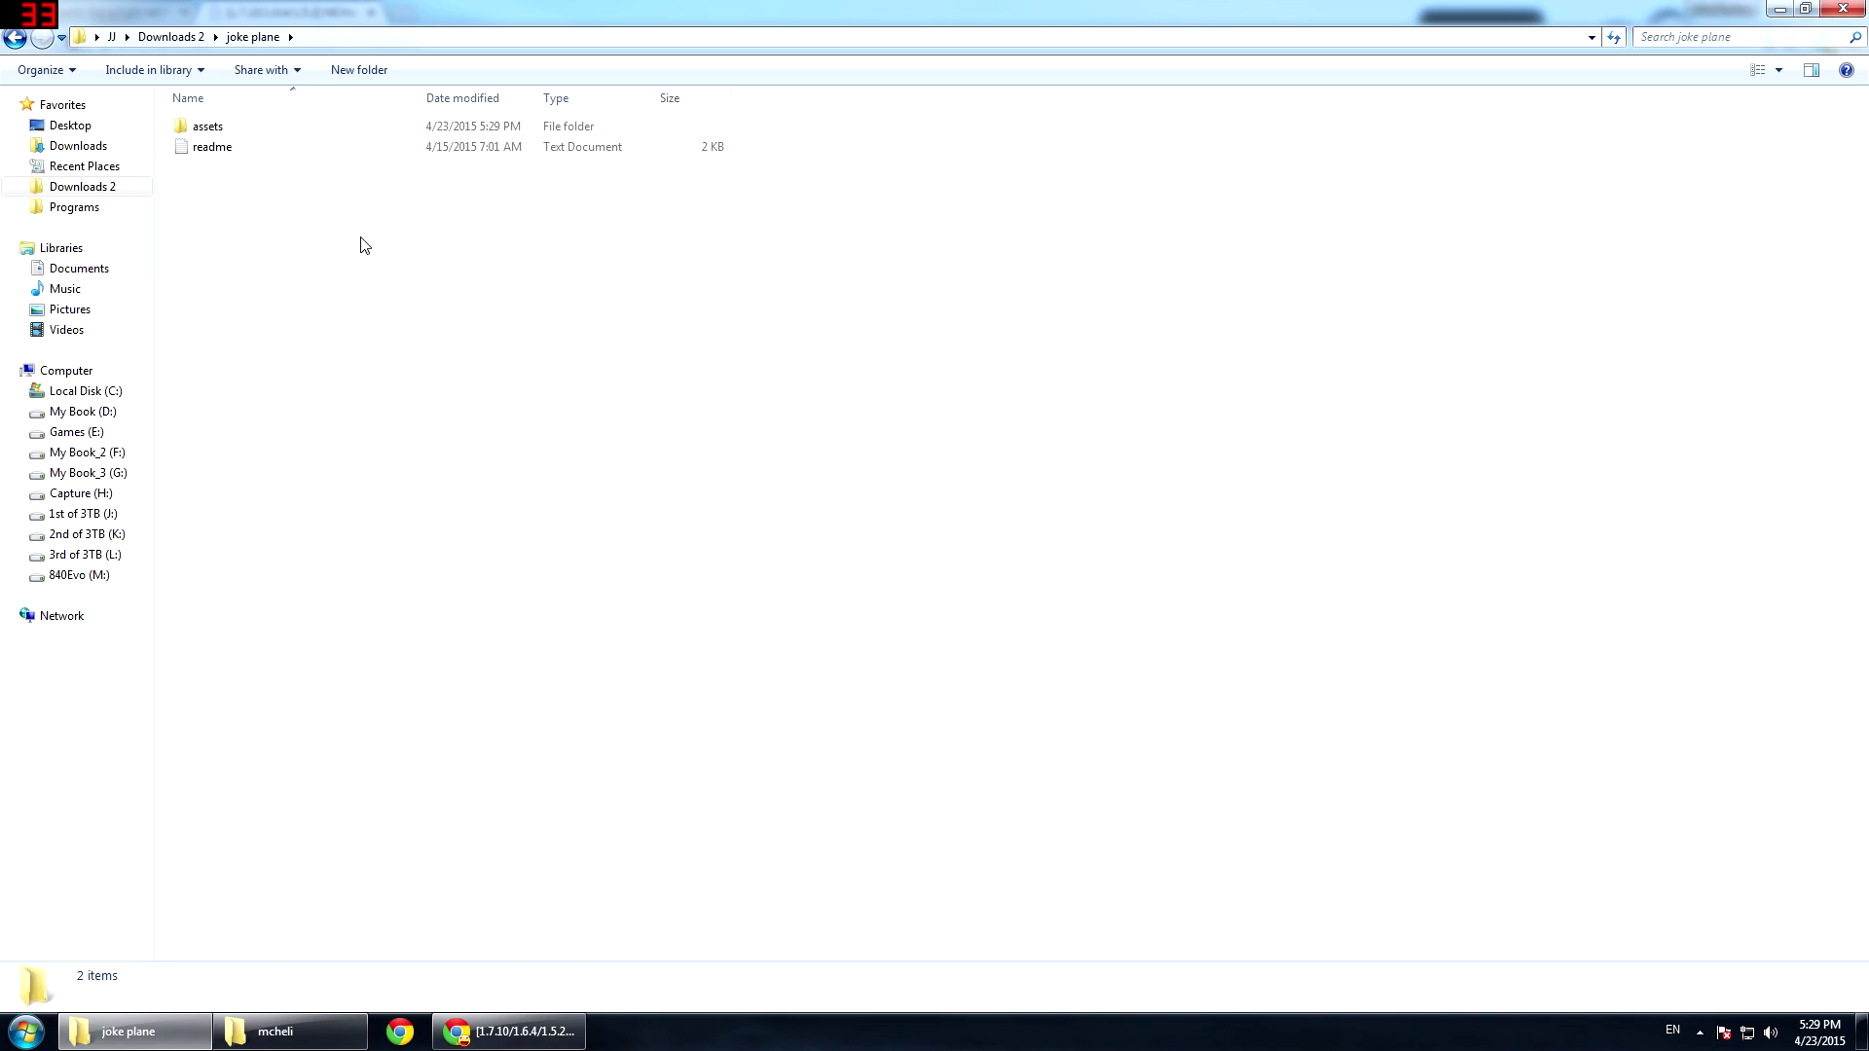
pyautogui.click(232, 131)
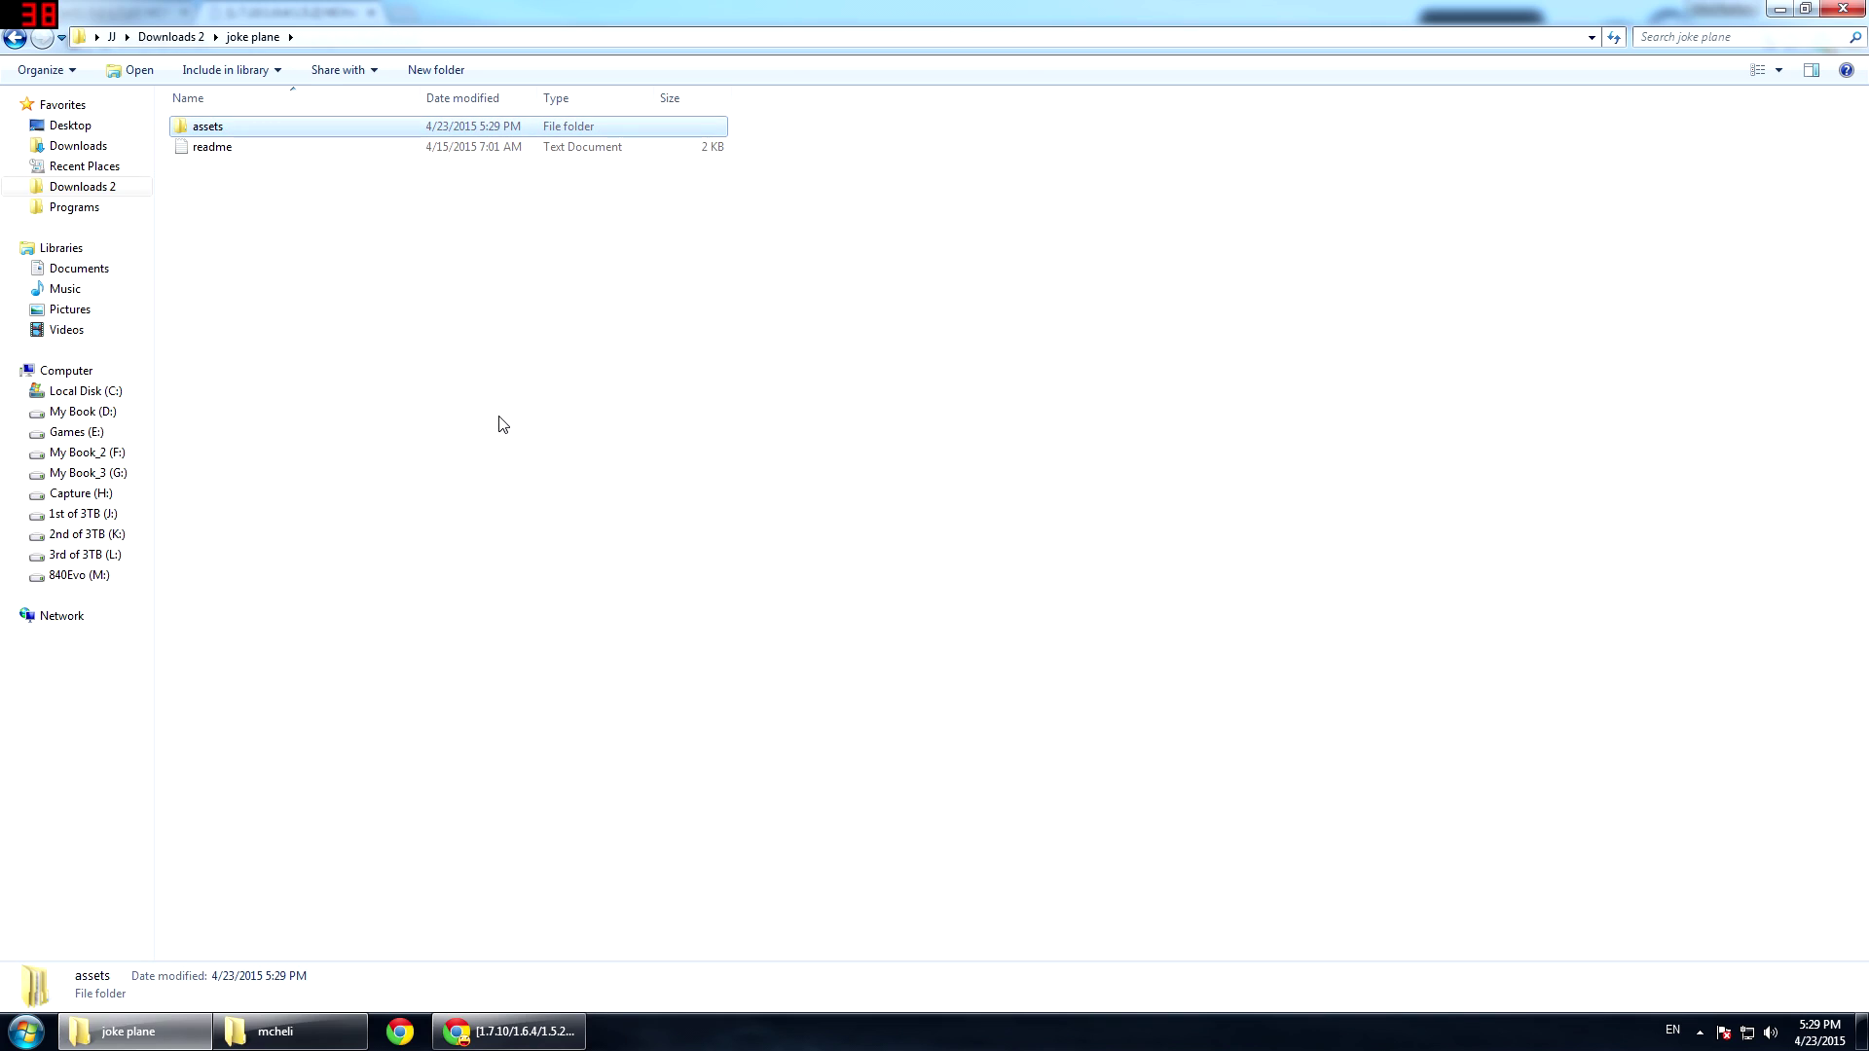
pyautogui.rightClick(278, 130)
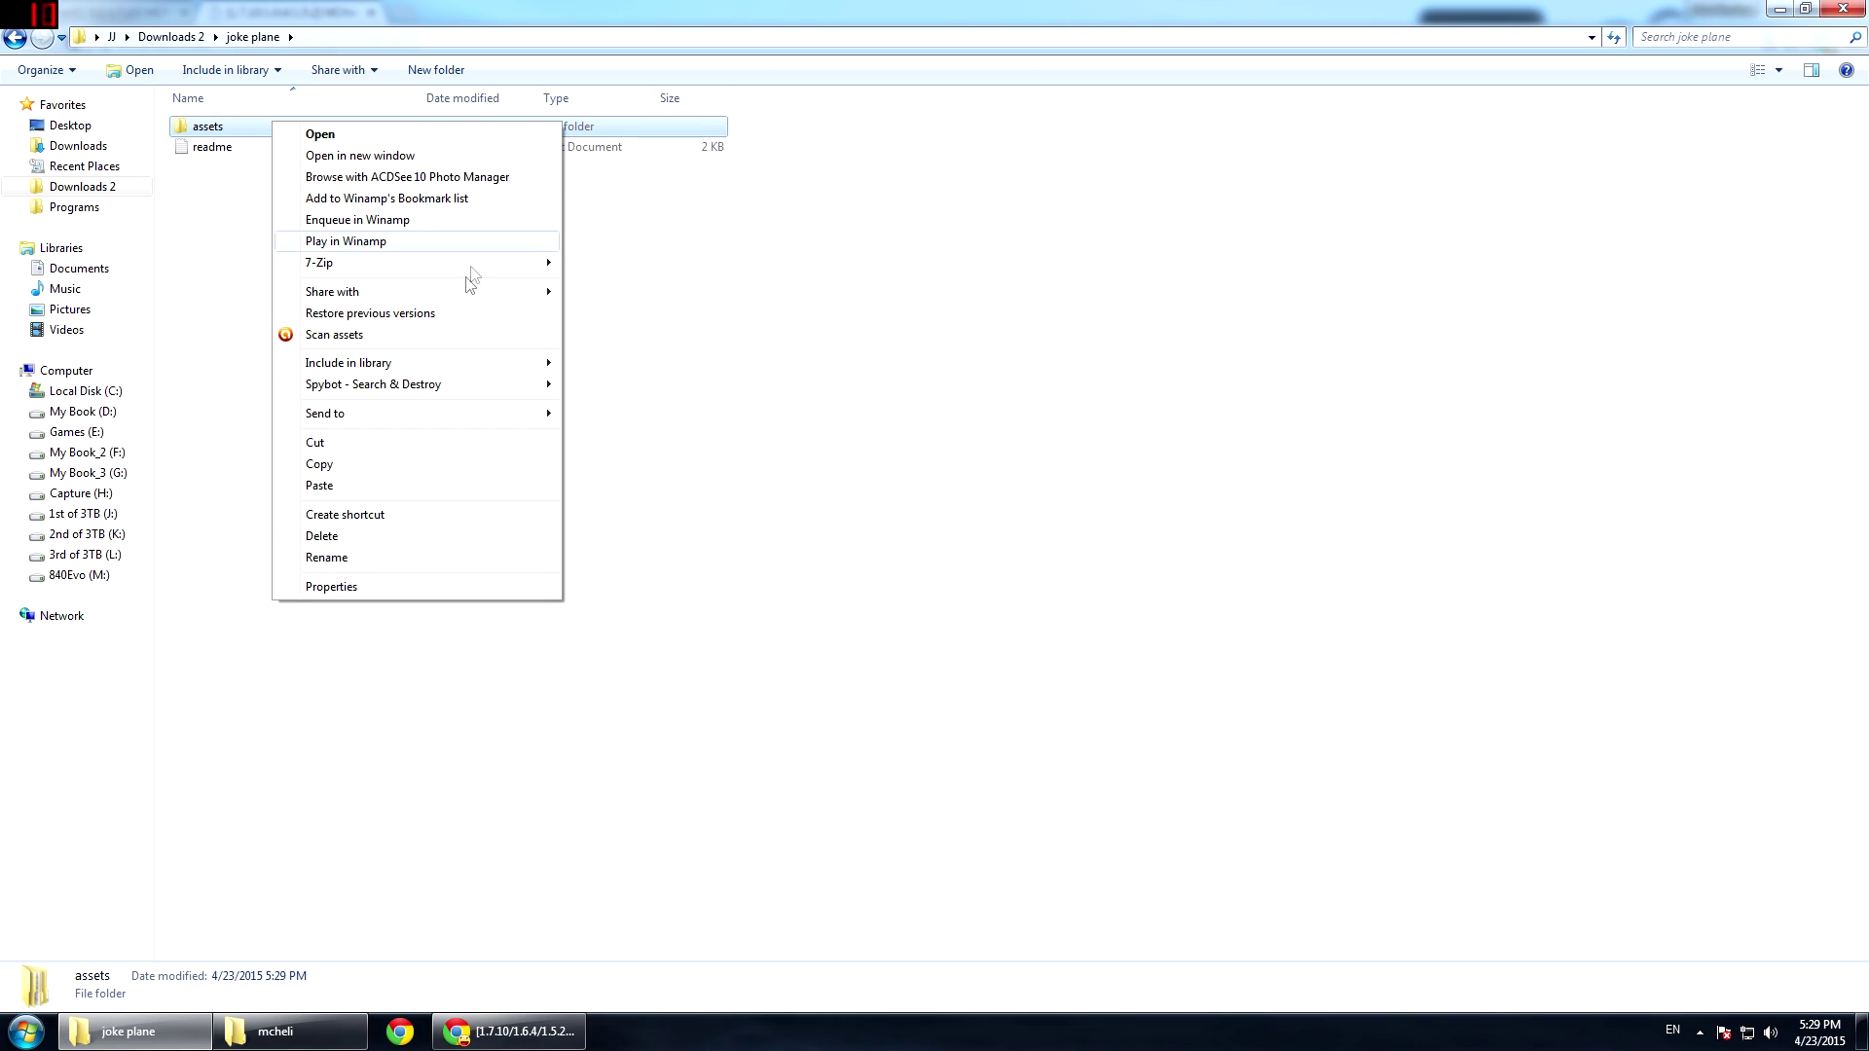
# - Cut the joke plane assets folder and paste it into .minecraft\mods\mcheli
pyautogui.click(423, 450)
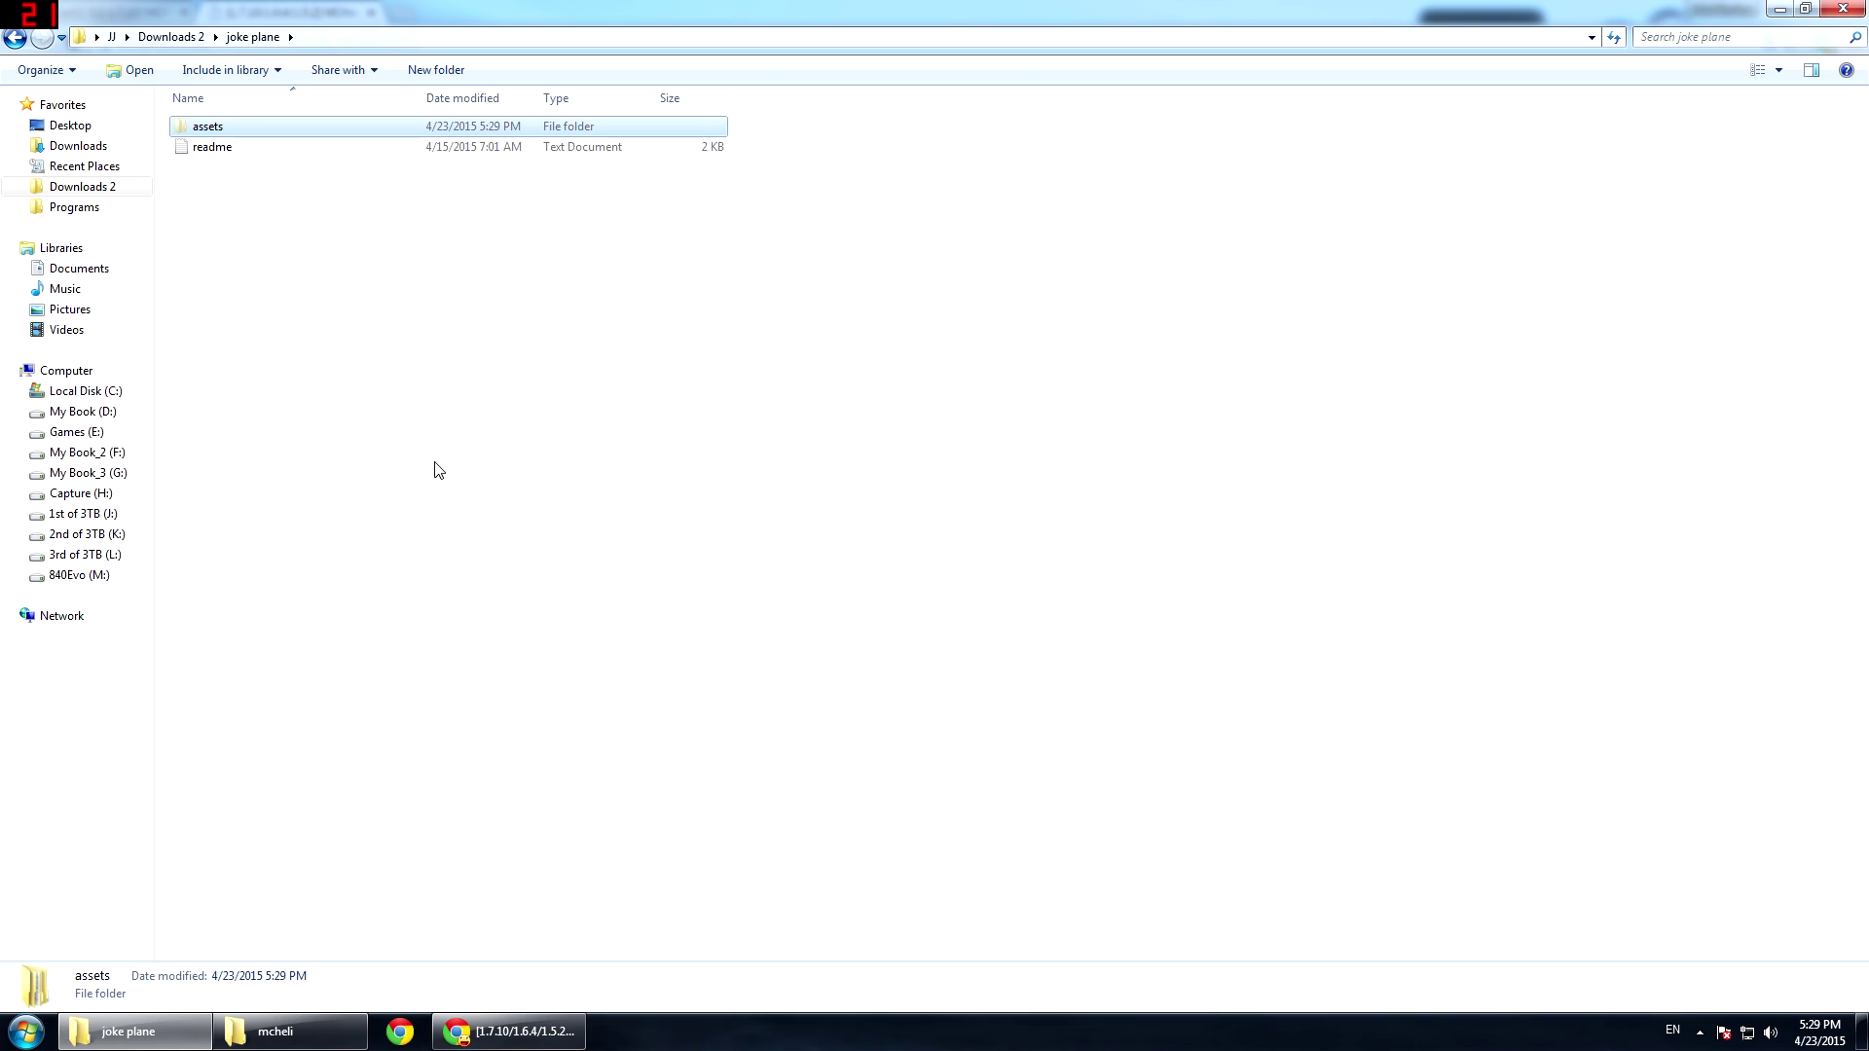
pyautogui.click(310, 1041)
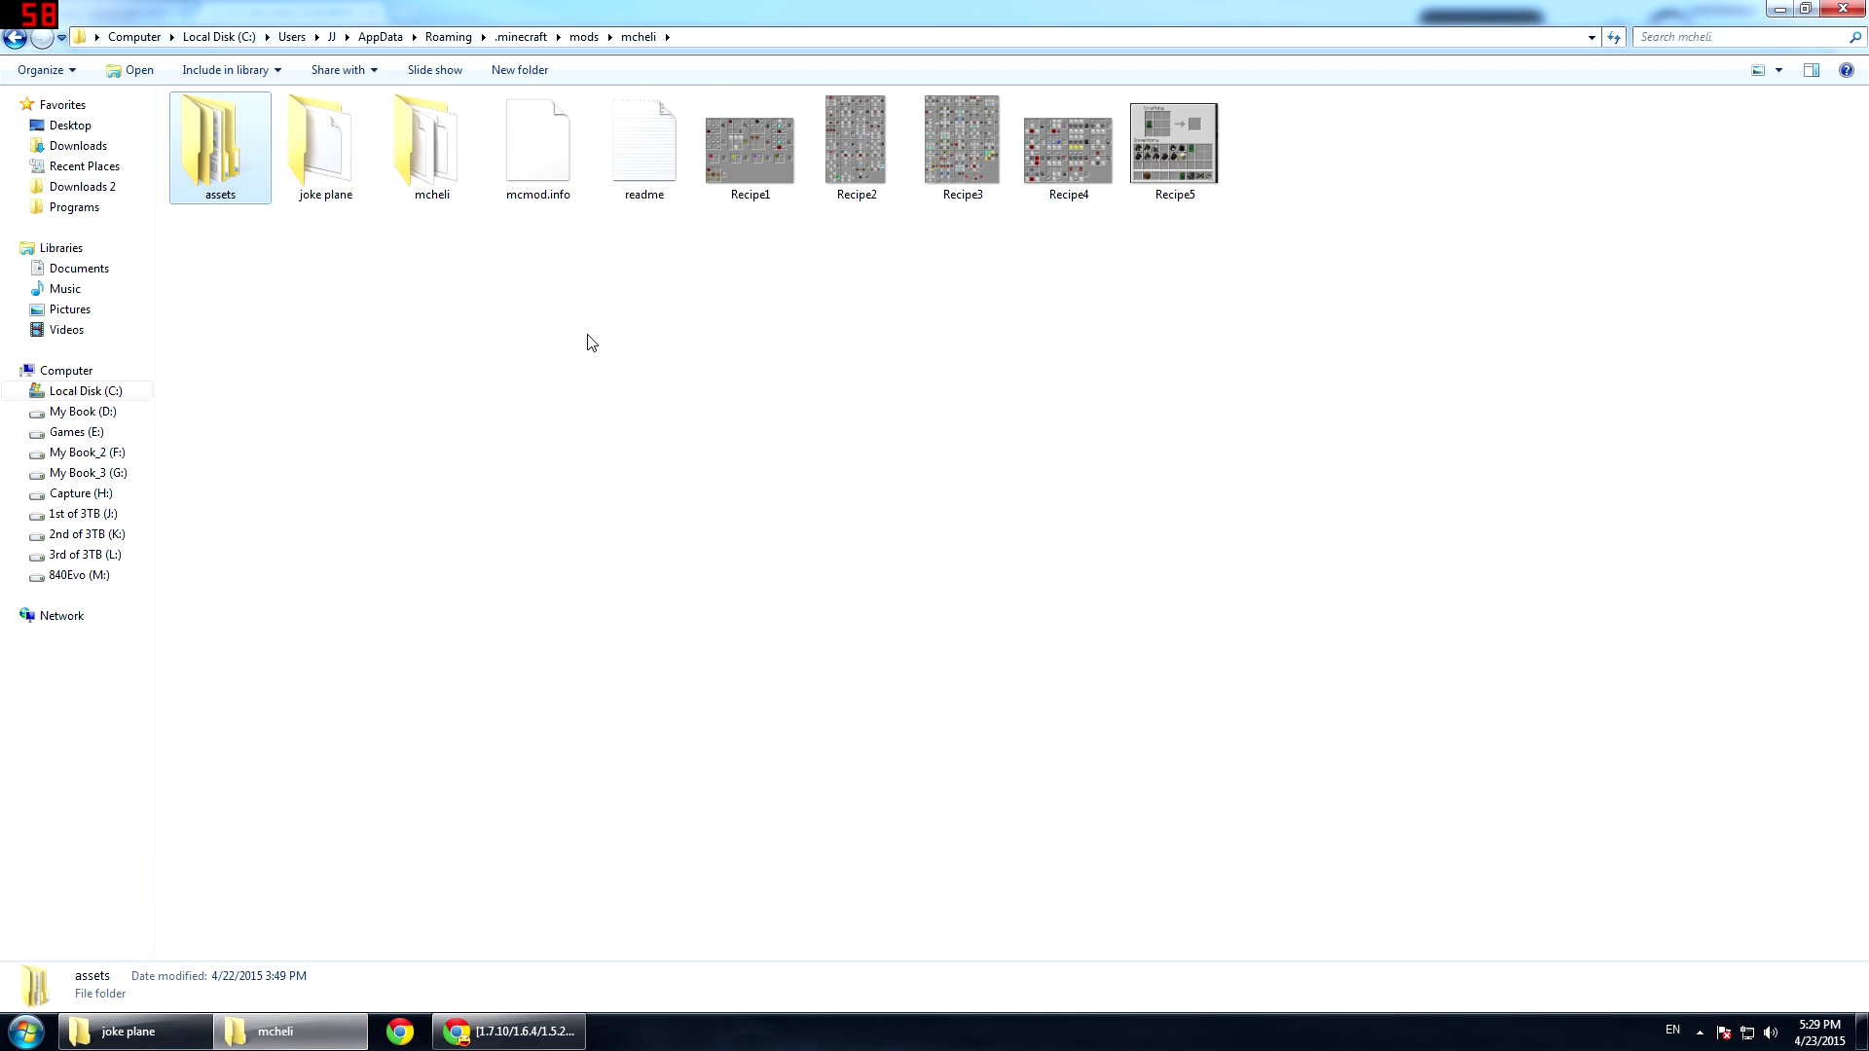
pyautogui.press('BackSpace')
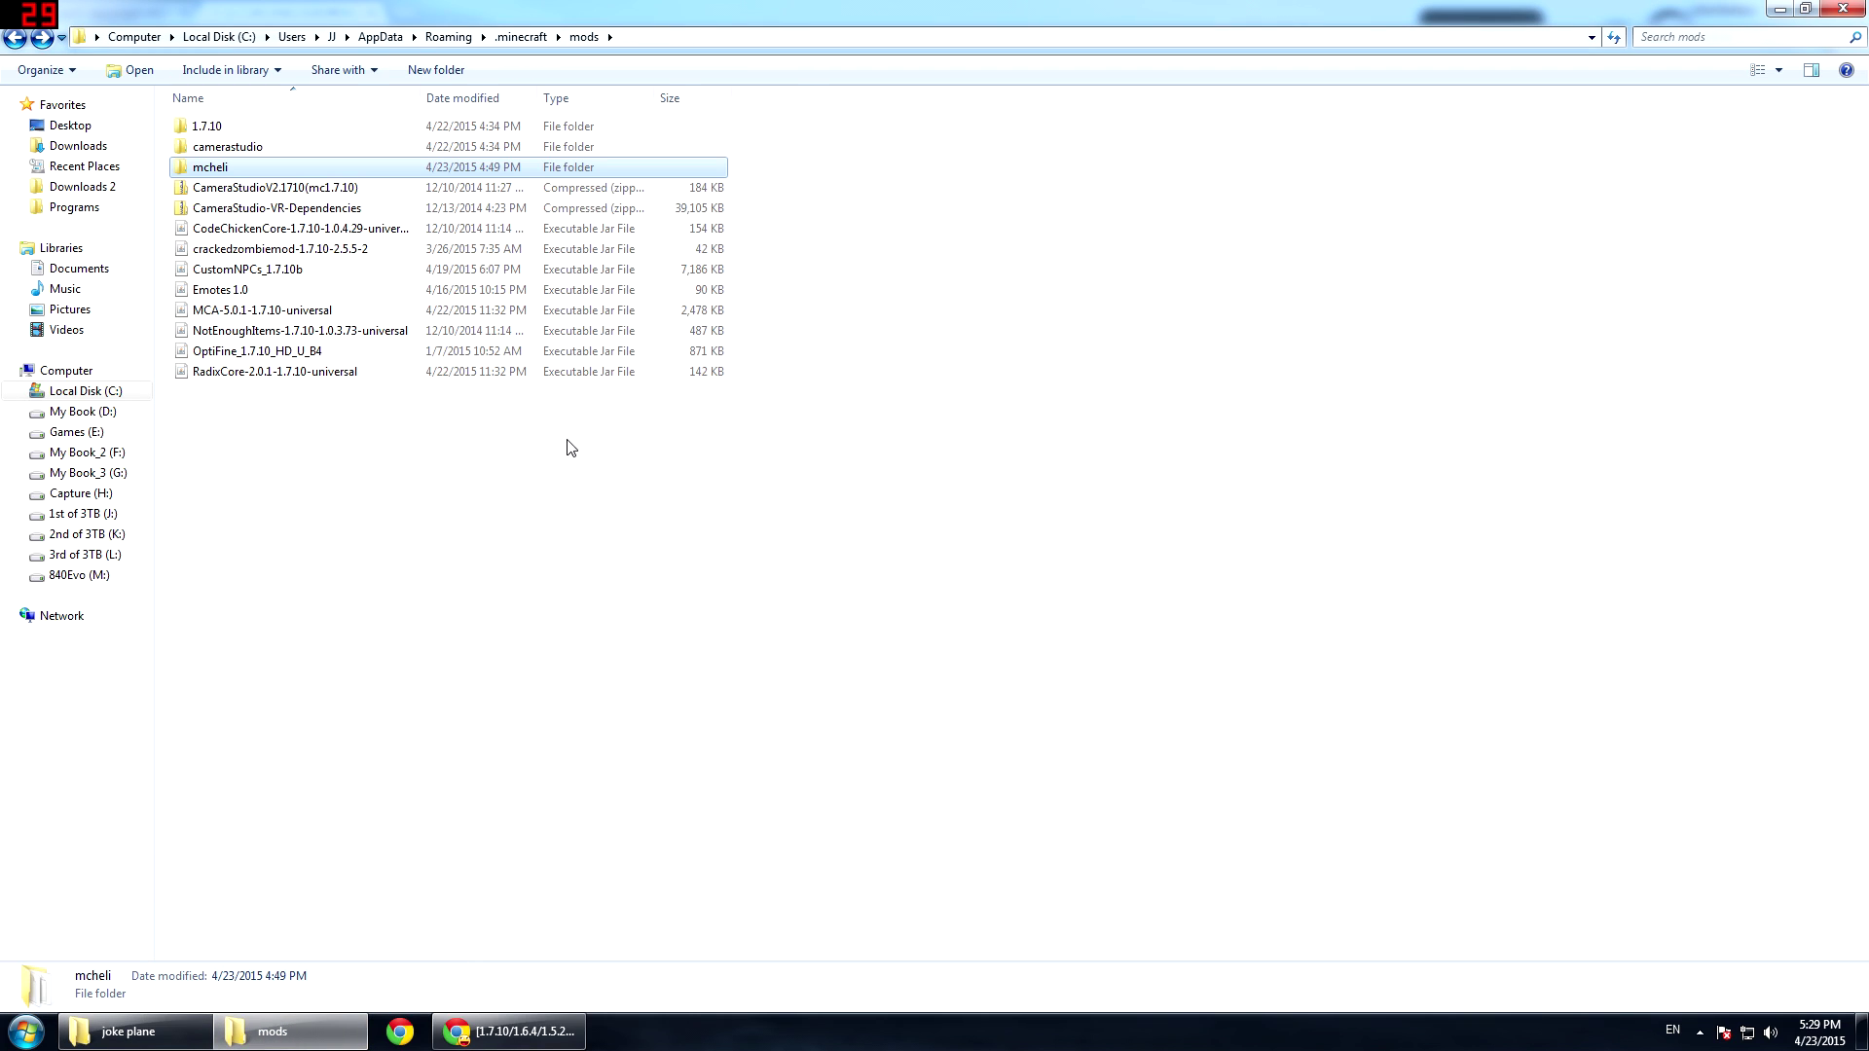
pyautogui.press('BackSpace')
pyautogui.doubleClick(325, 271)
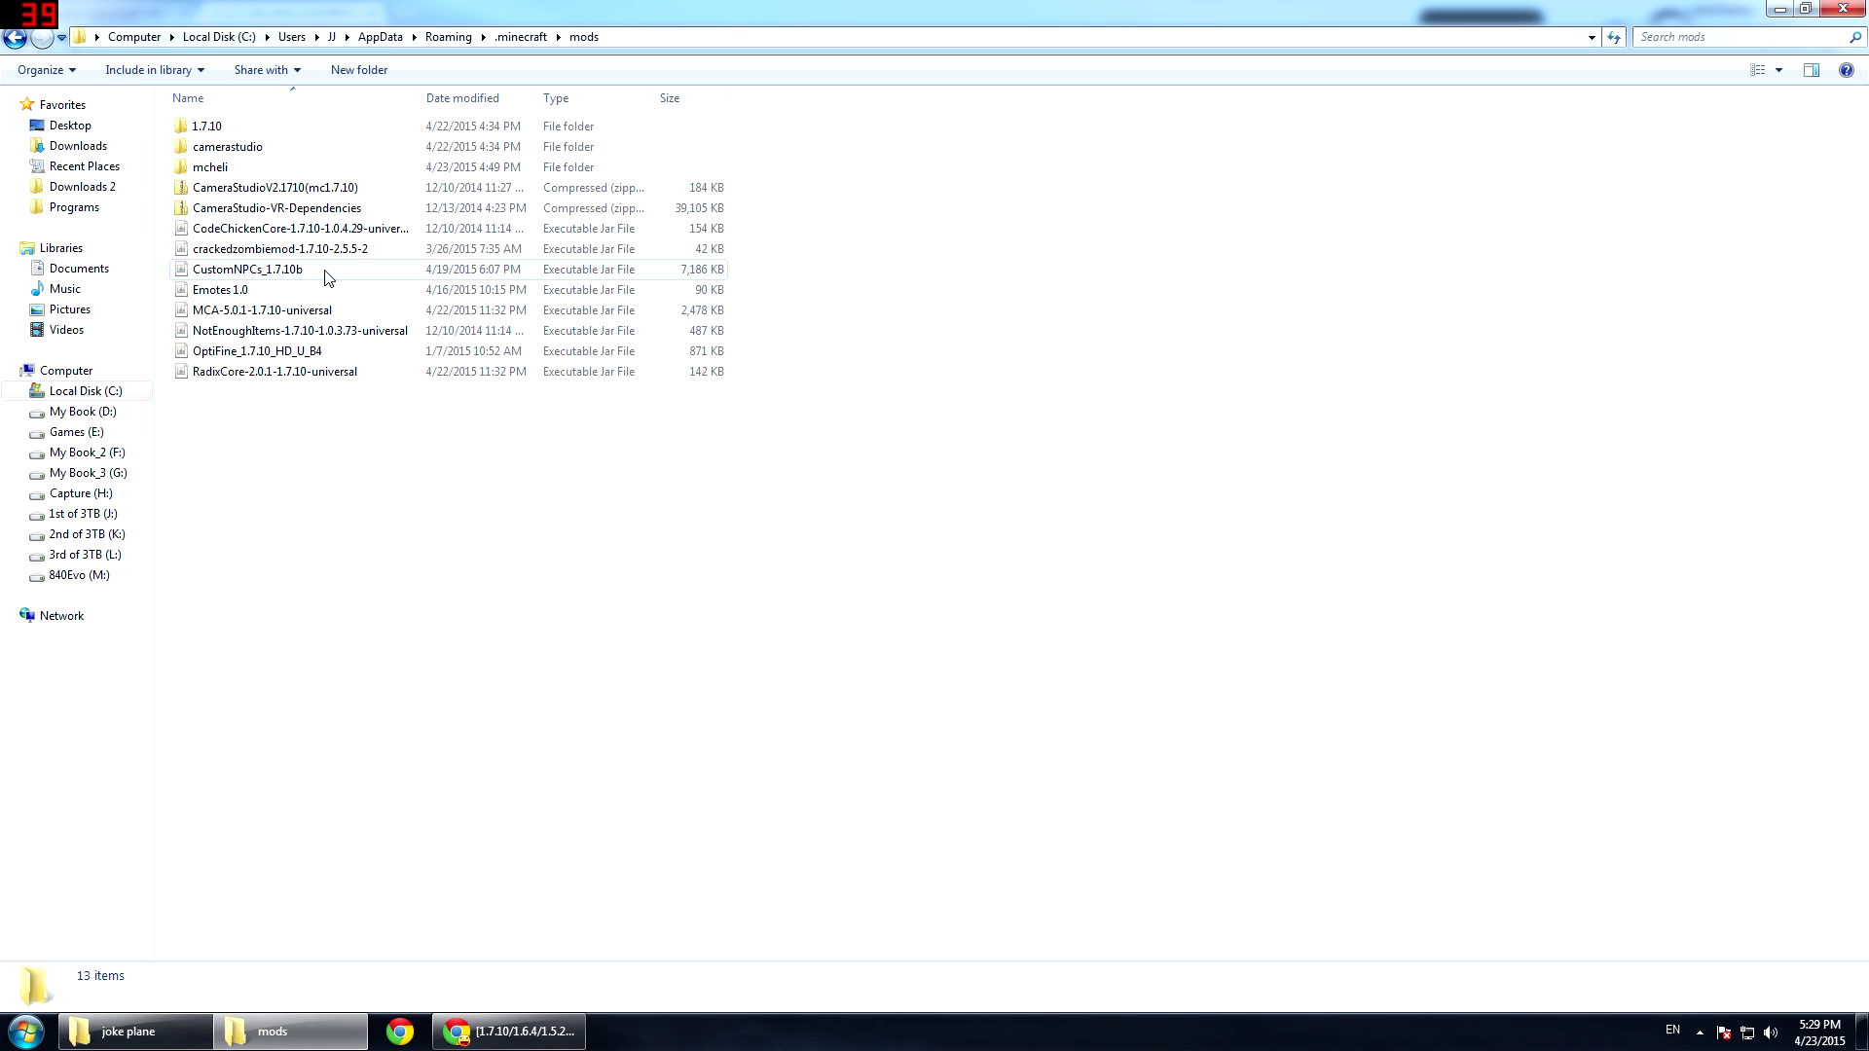
pyautogui.doubleClick(240, 171)
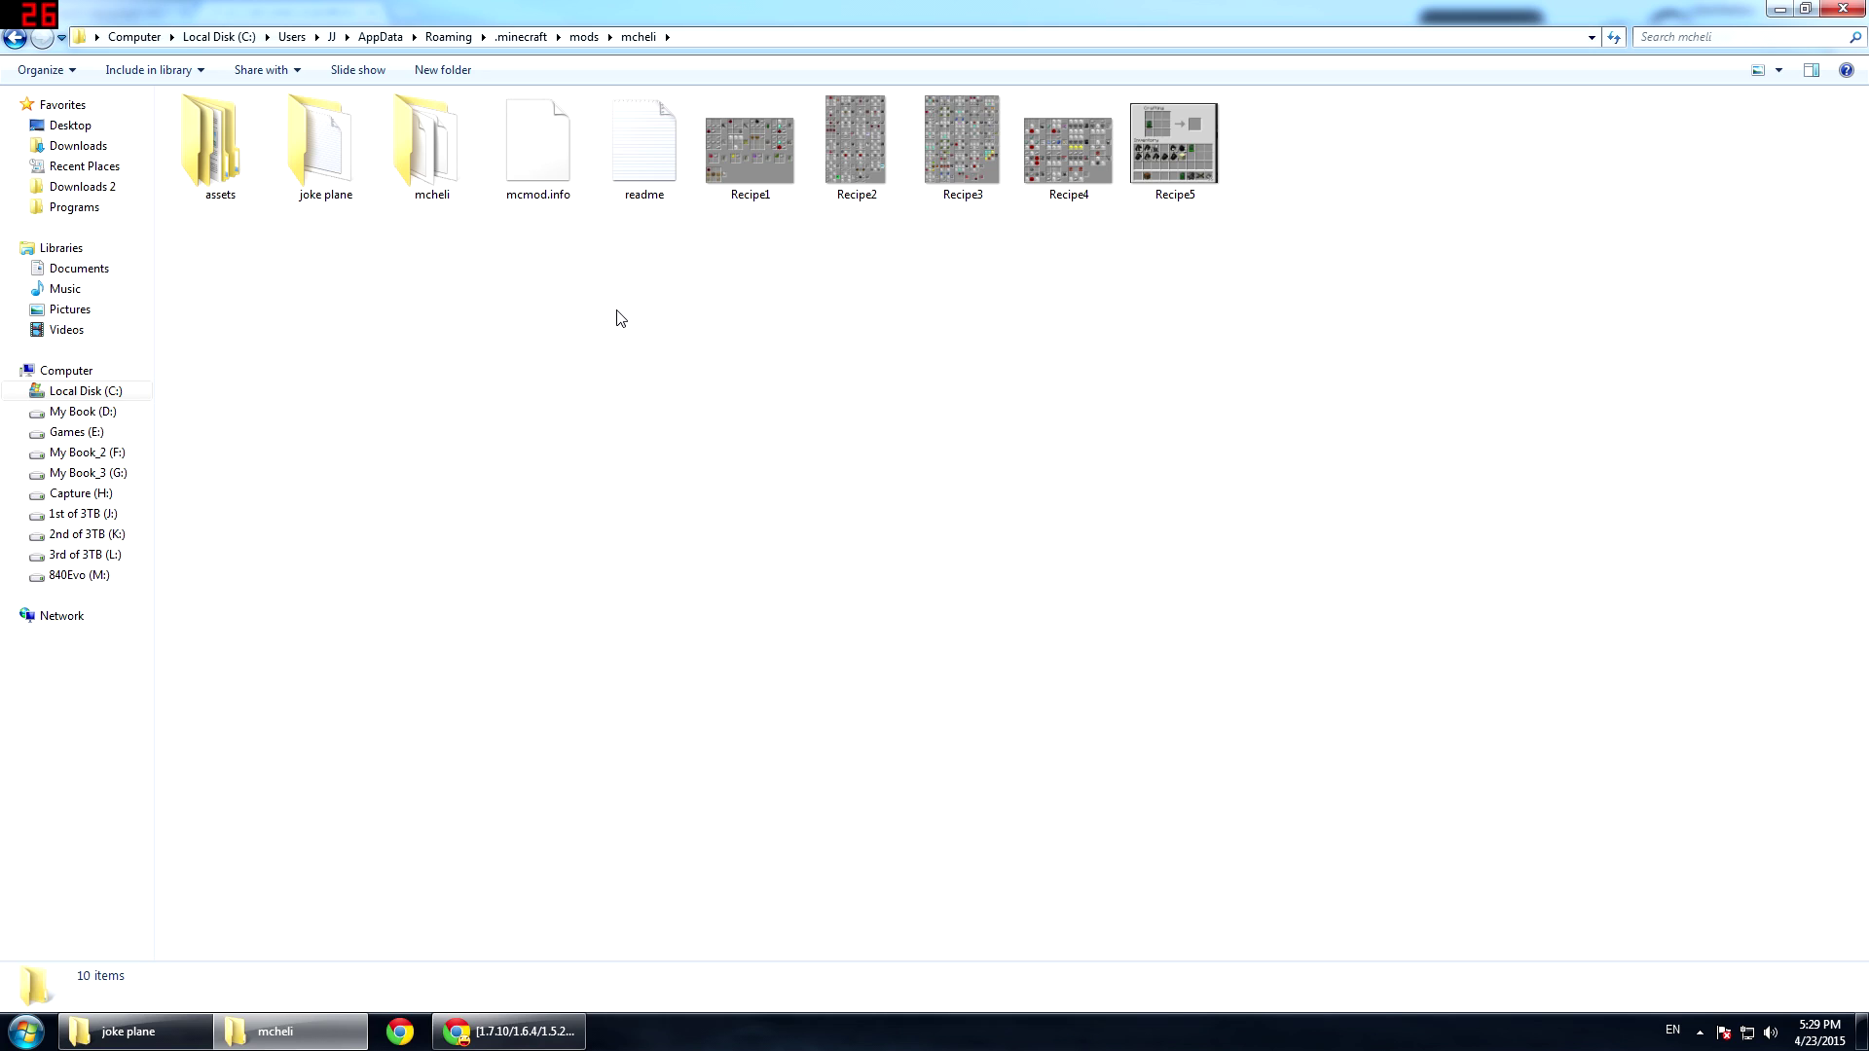
pyautogui.rightClick(587, 291)
pyautogui.click(701, 425)
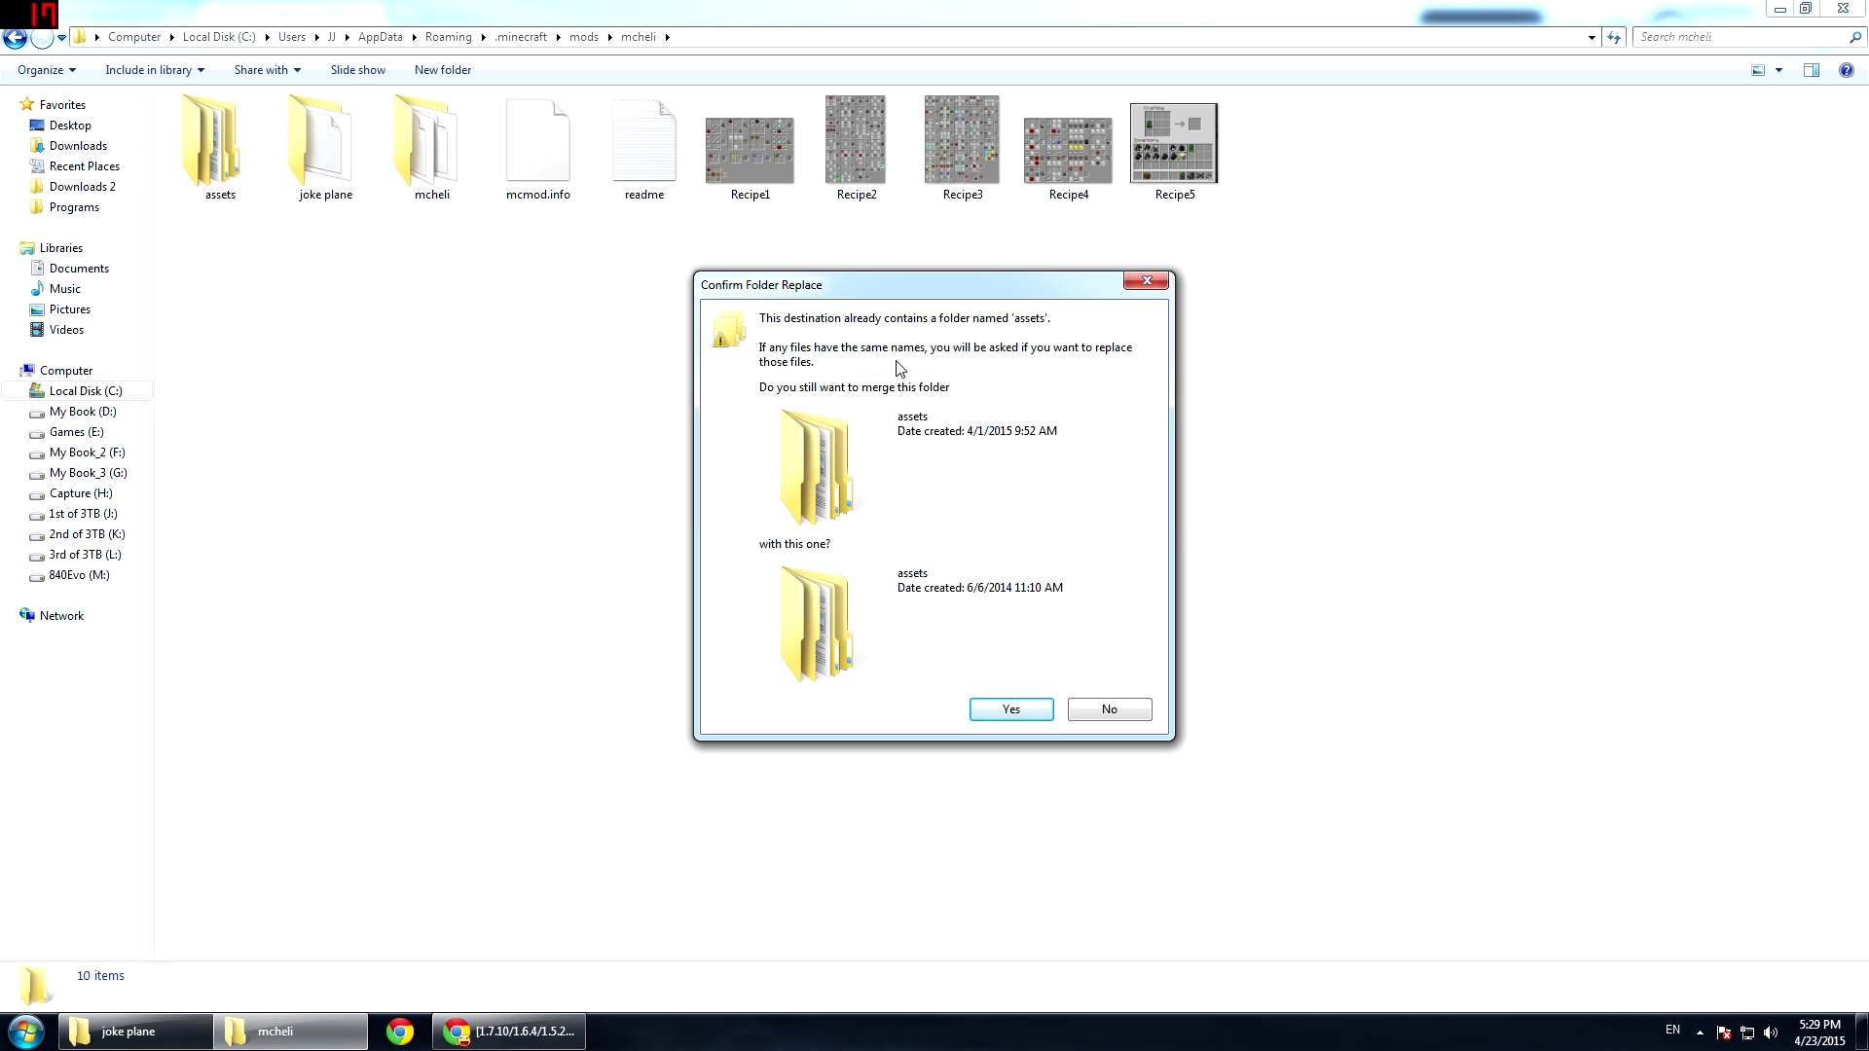
# - Merge all assets folders, replace the 86 conflicting files, and return to the joke plane window
pyautogui.click(1007, 711)
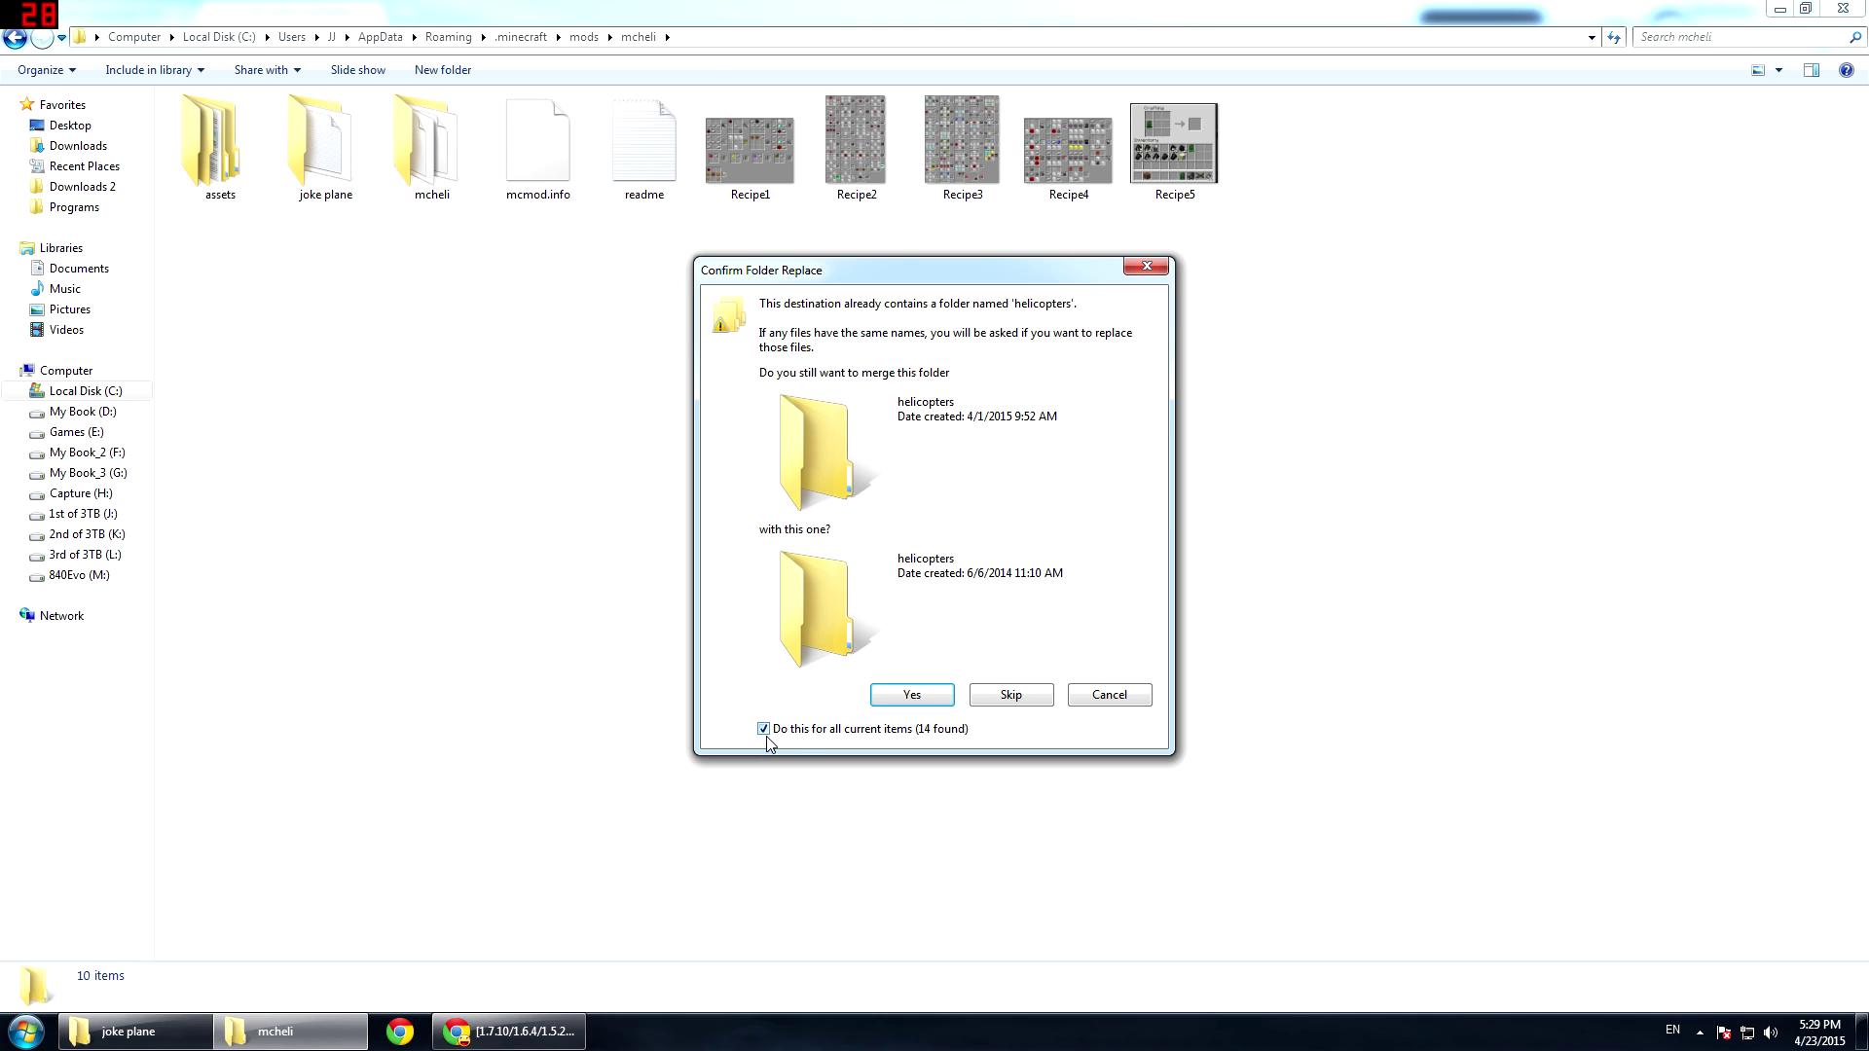
pyautogui.click(911, 697)
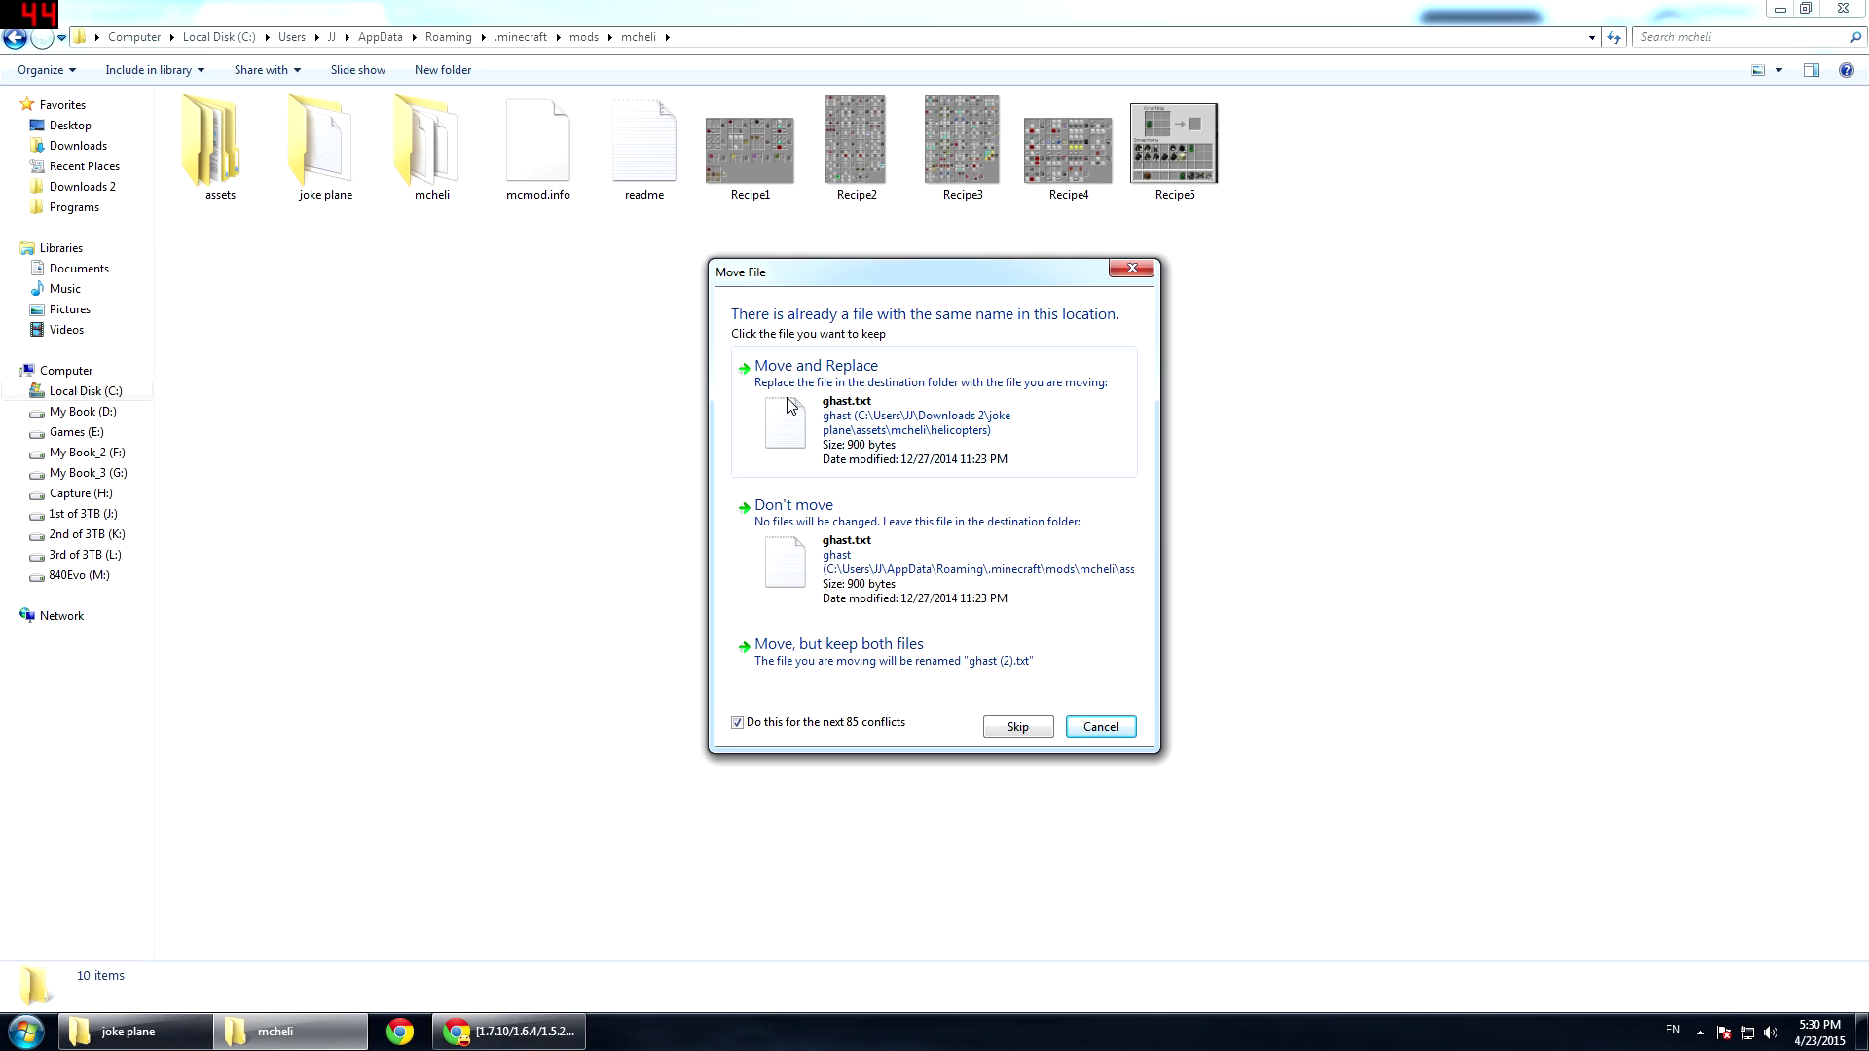
pyautogui.click(1006, 395)
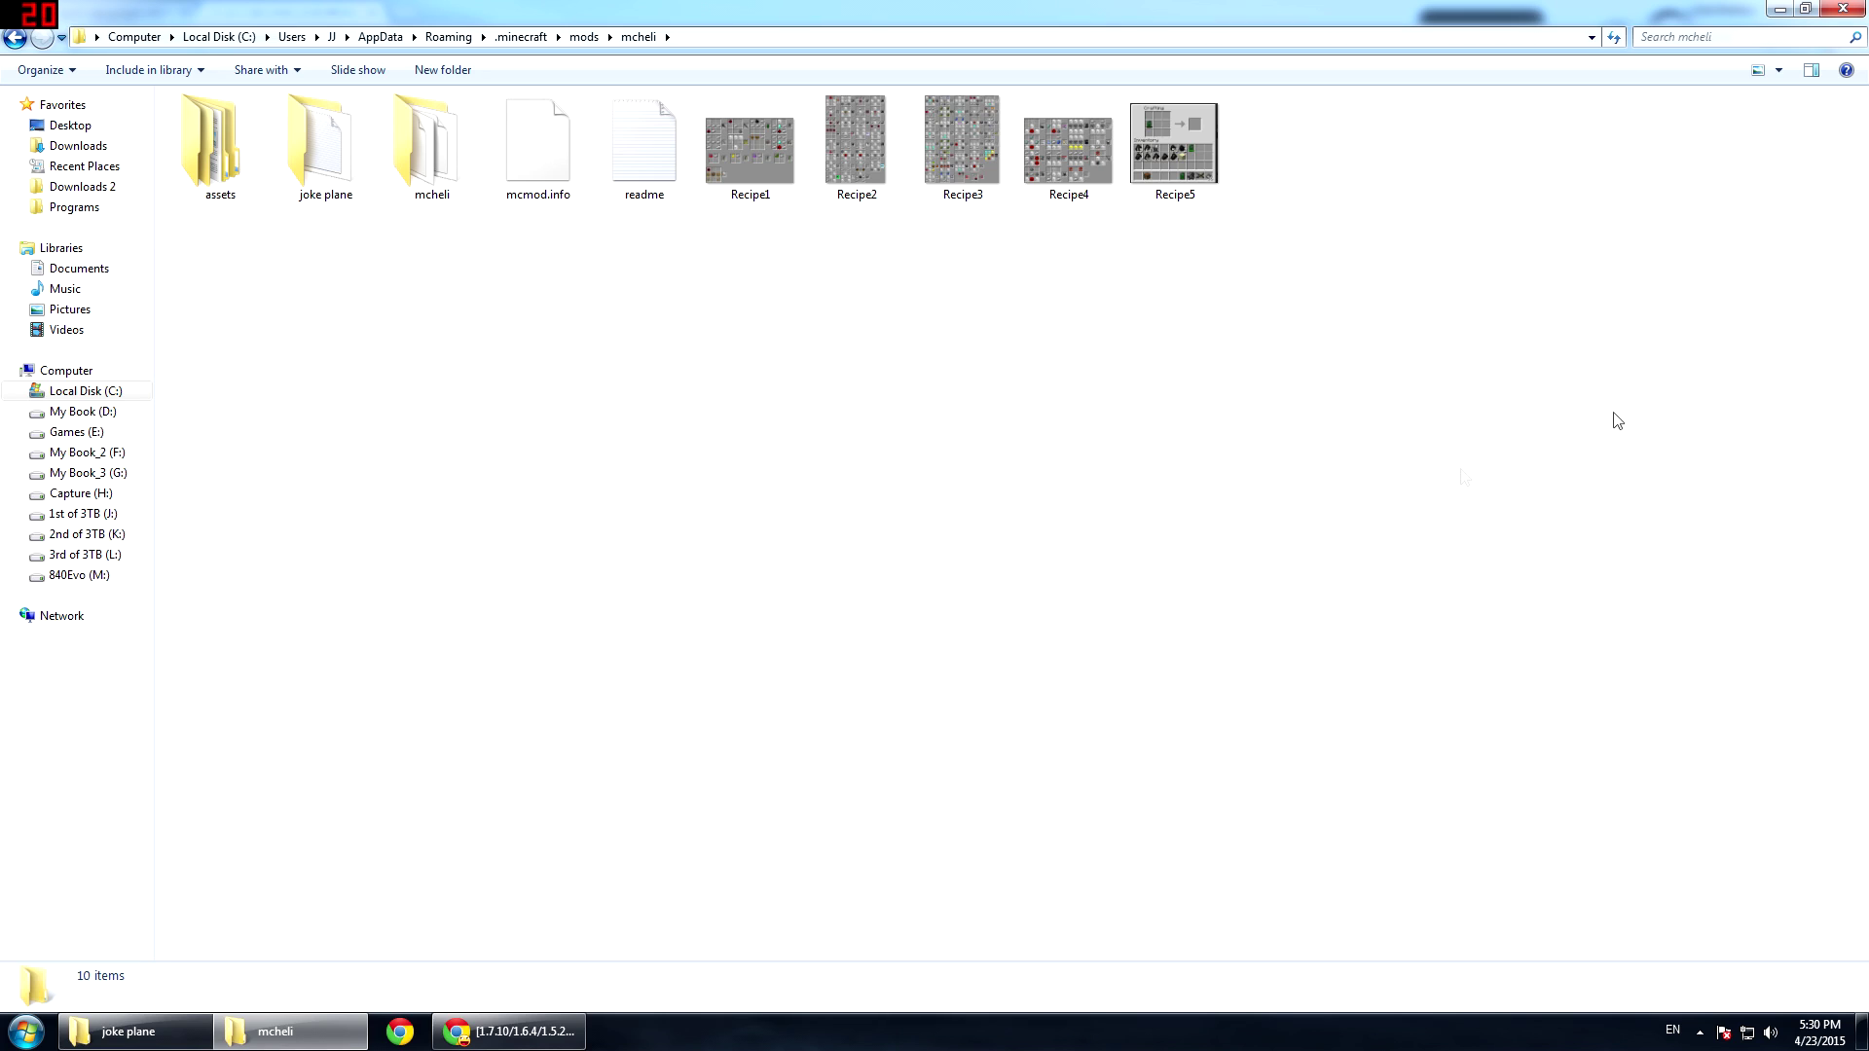
pyautogui.hotkey('alt', 'Tab')
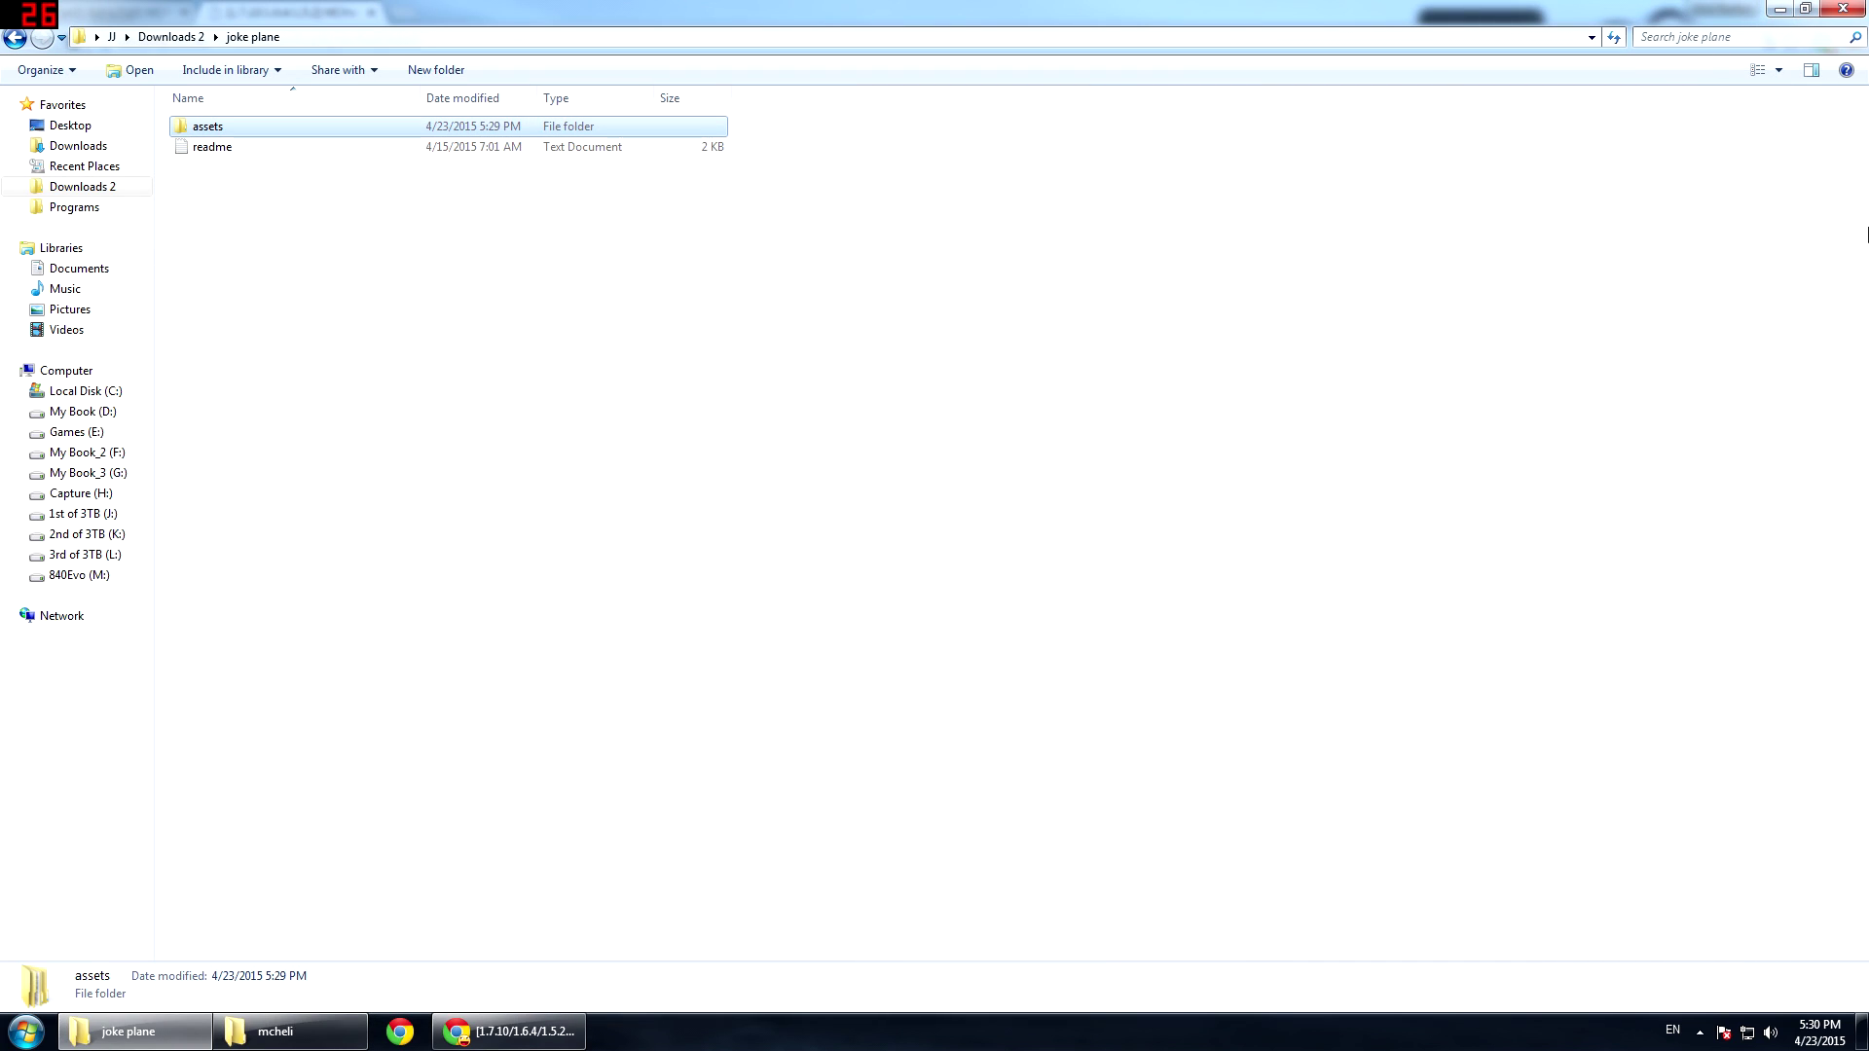
# - Launch Minecraft 1.7.10 from the desktop shortcut and maximize its title menu window
pyautogui.click(1779, 8)
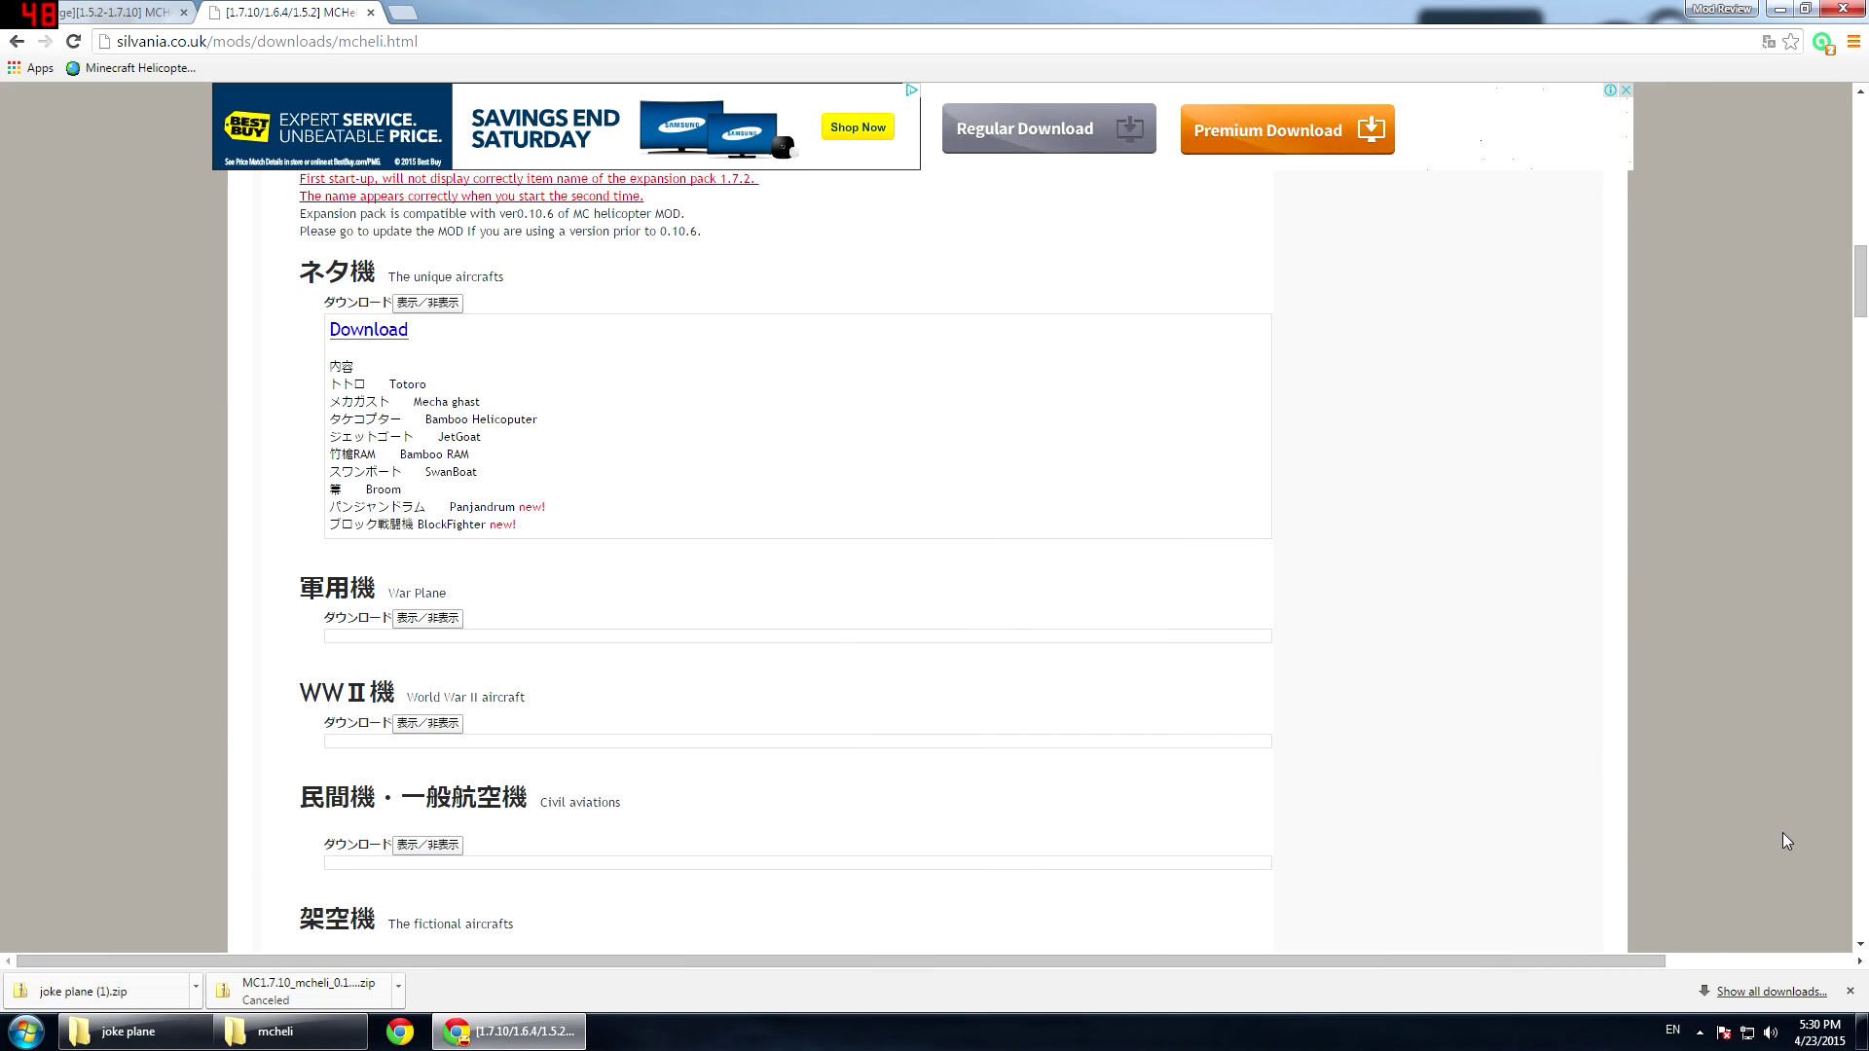
pyautogui.press('super+d')
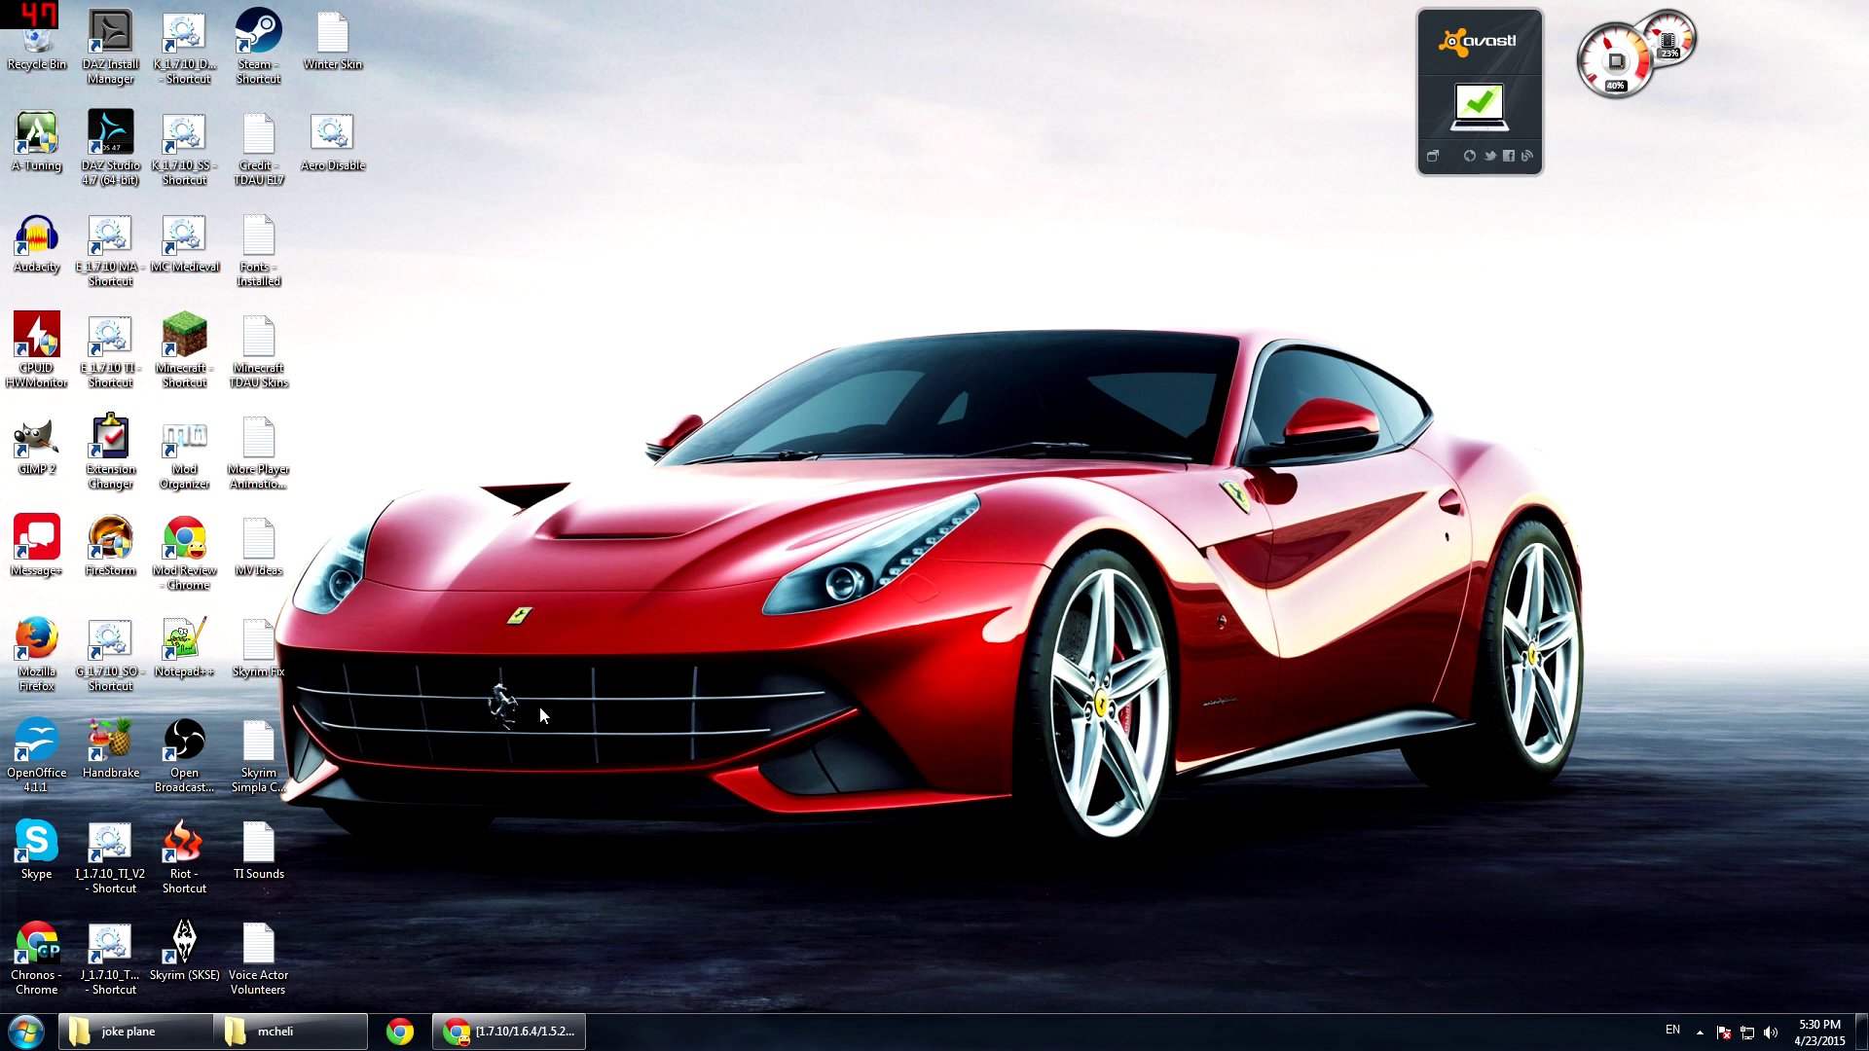
pyautogui.click(211, 380)
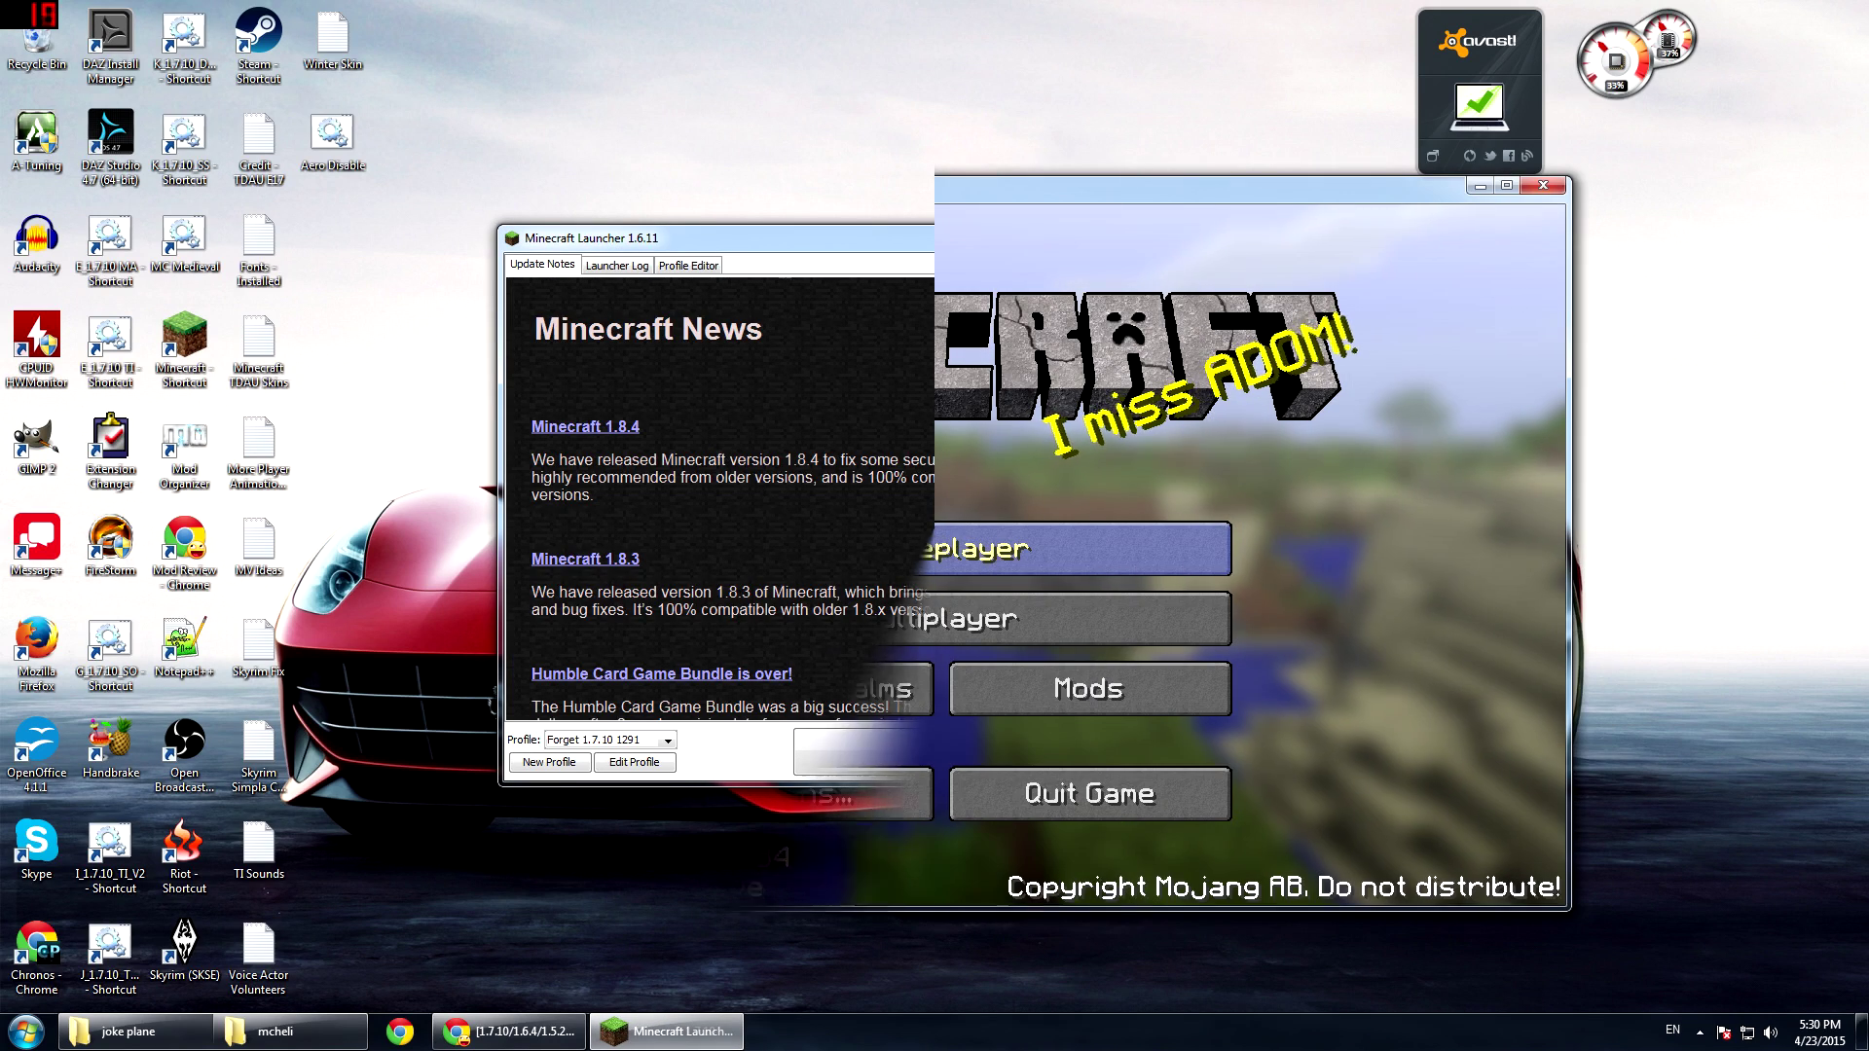
pyautogui.click(1508, 188)
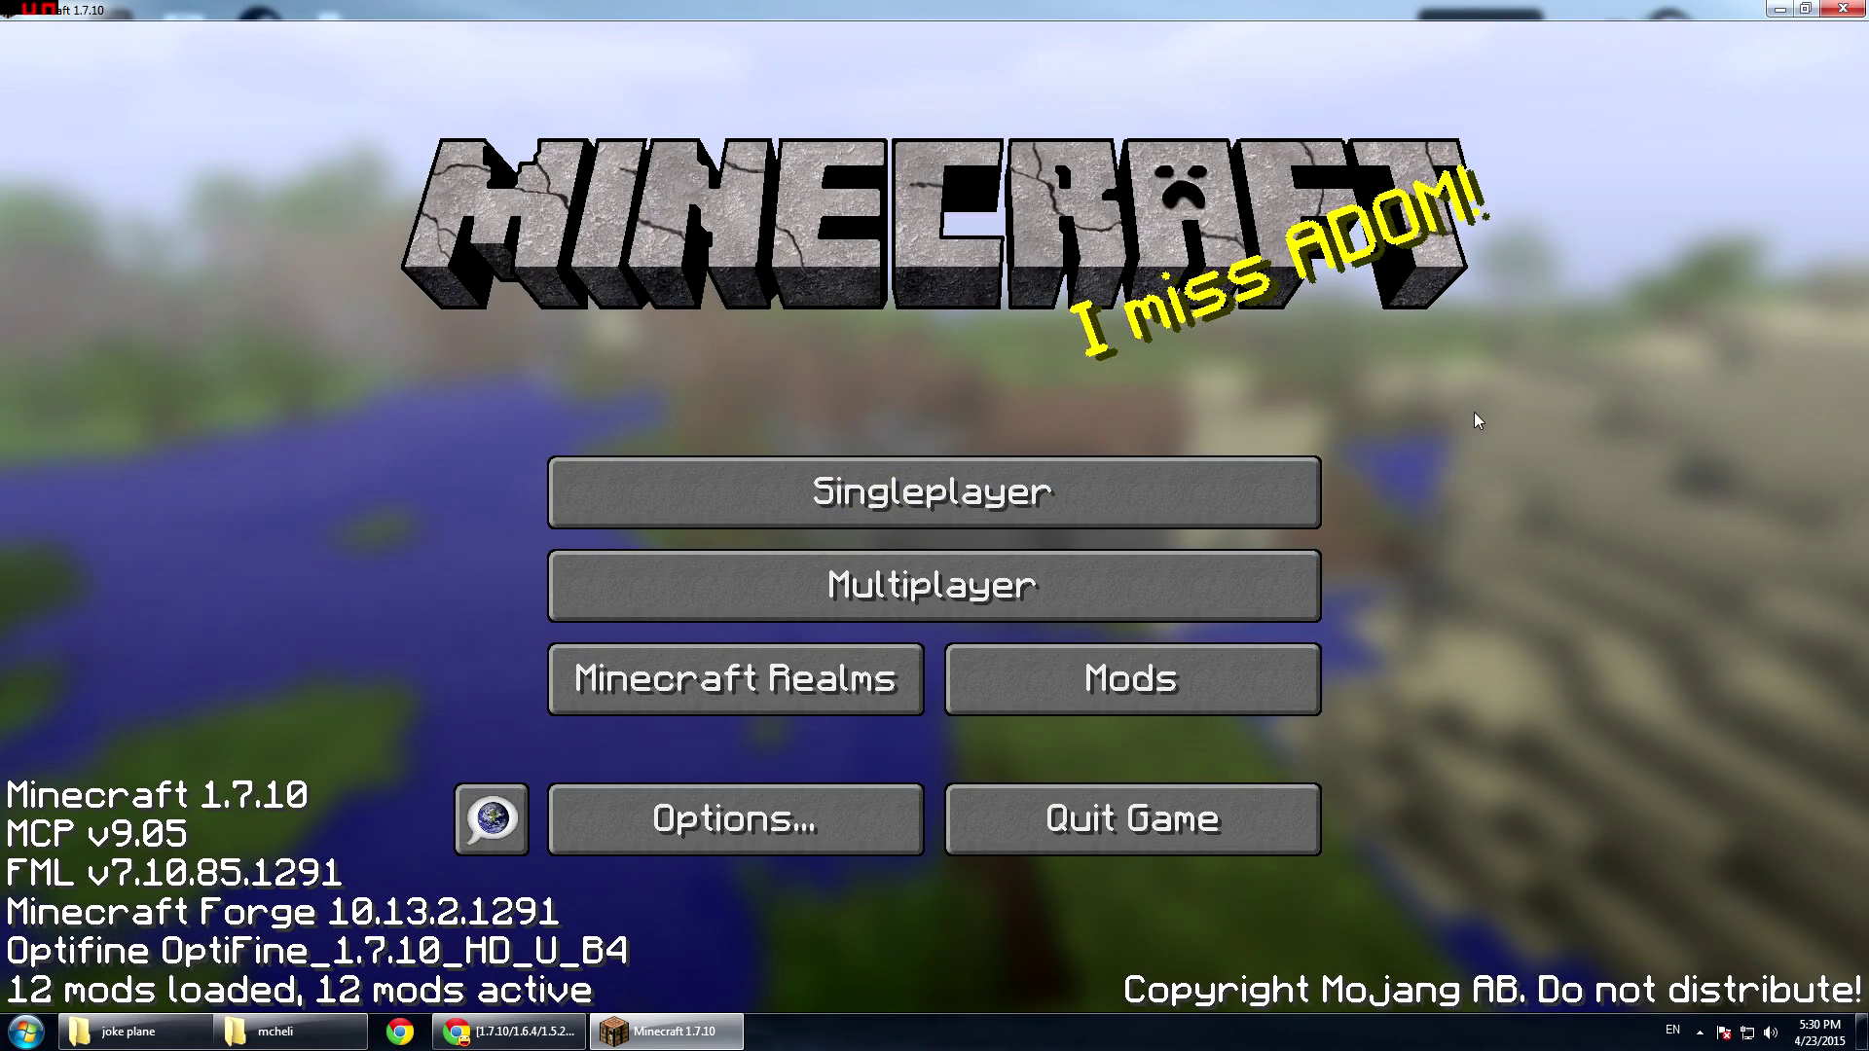
# - Create a Creative singleplayer world named 'mcheli', walk forward, and open the creative inventory
pyautogui.click(1116, 481)
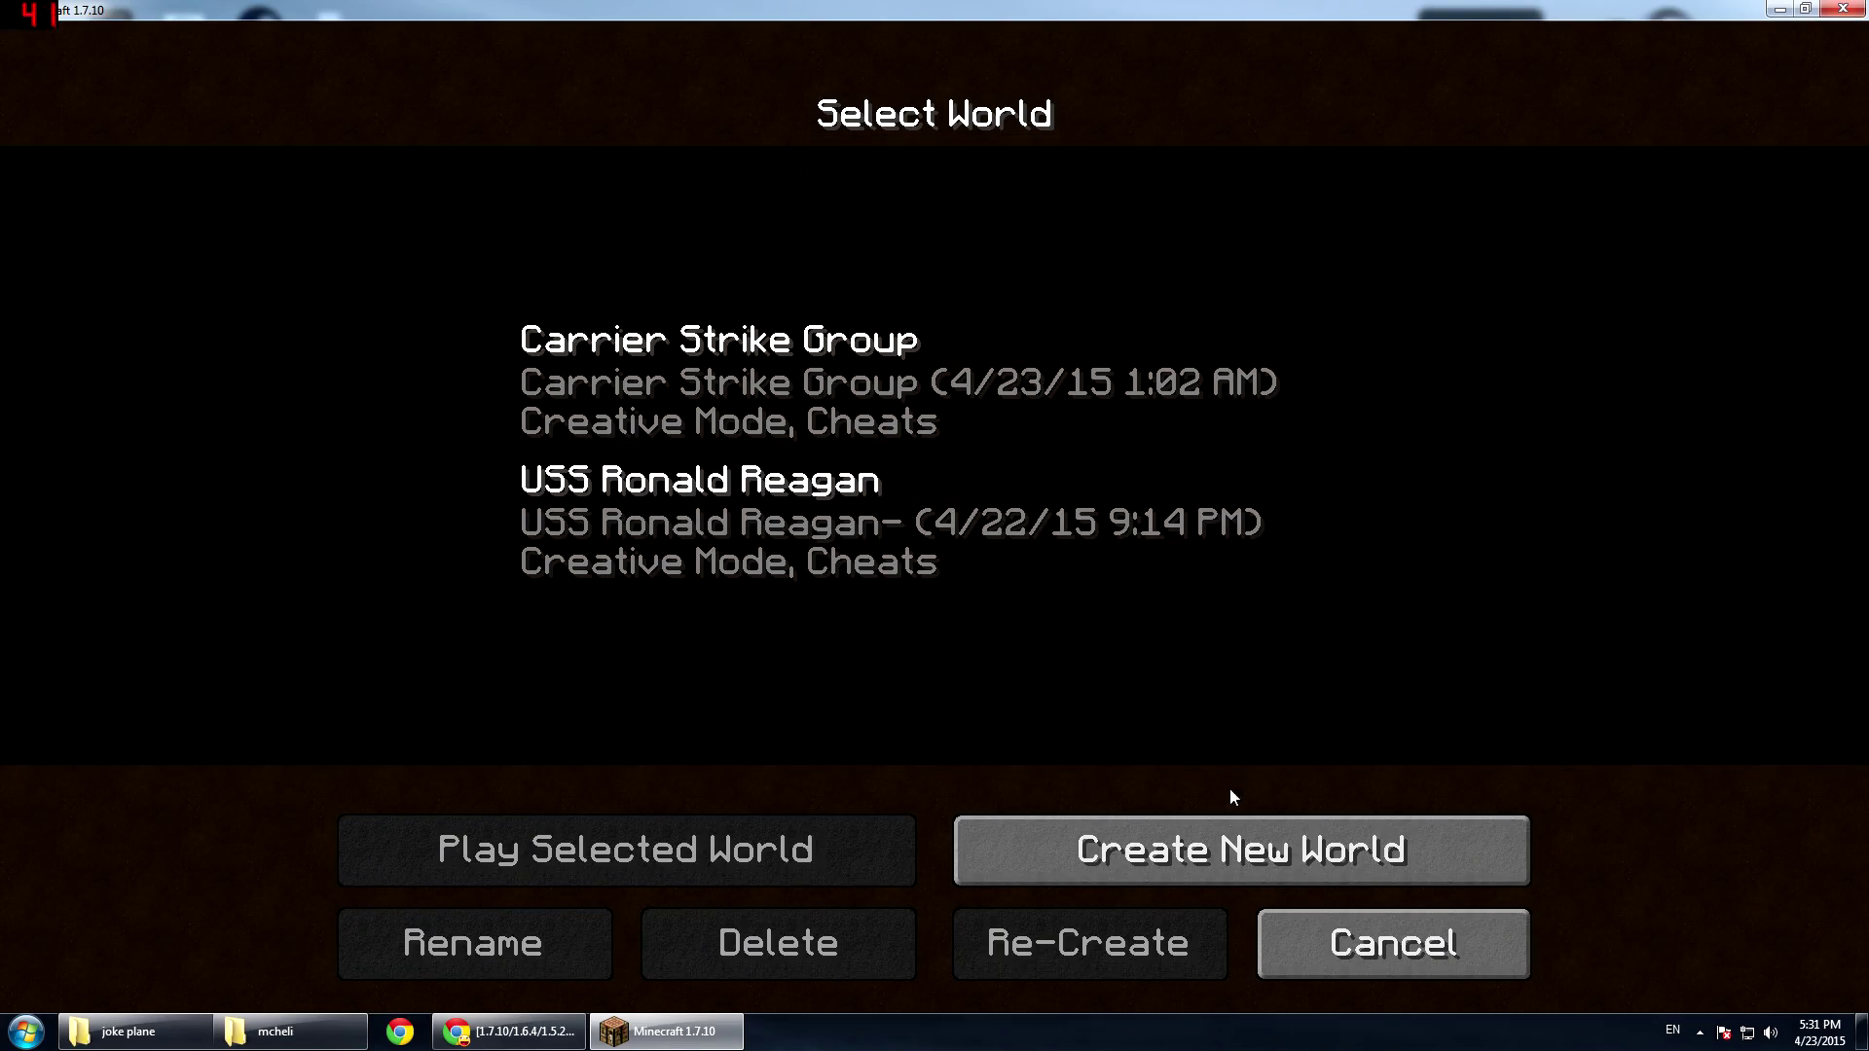
pyautogui.click(1226, 828)
pyautogui.hotkey('ctrl', 'a')
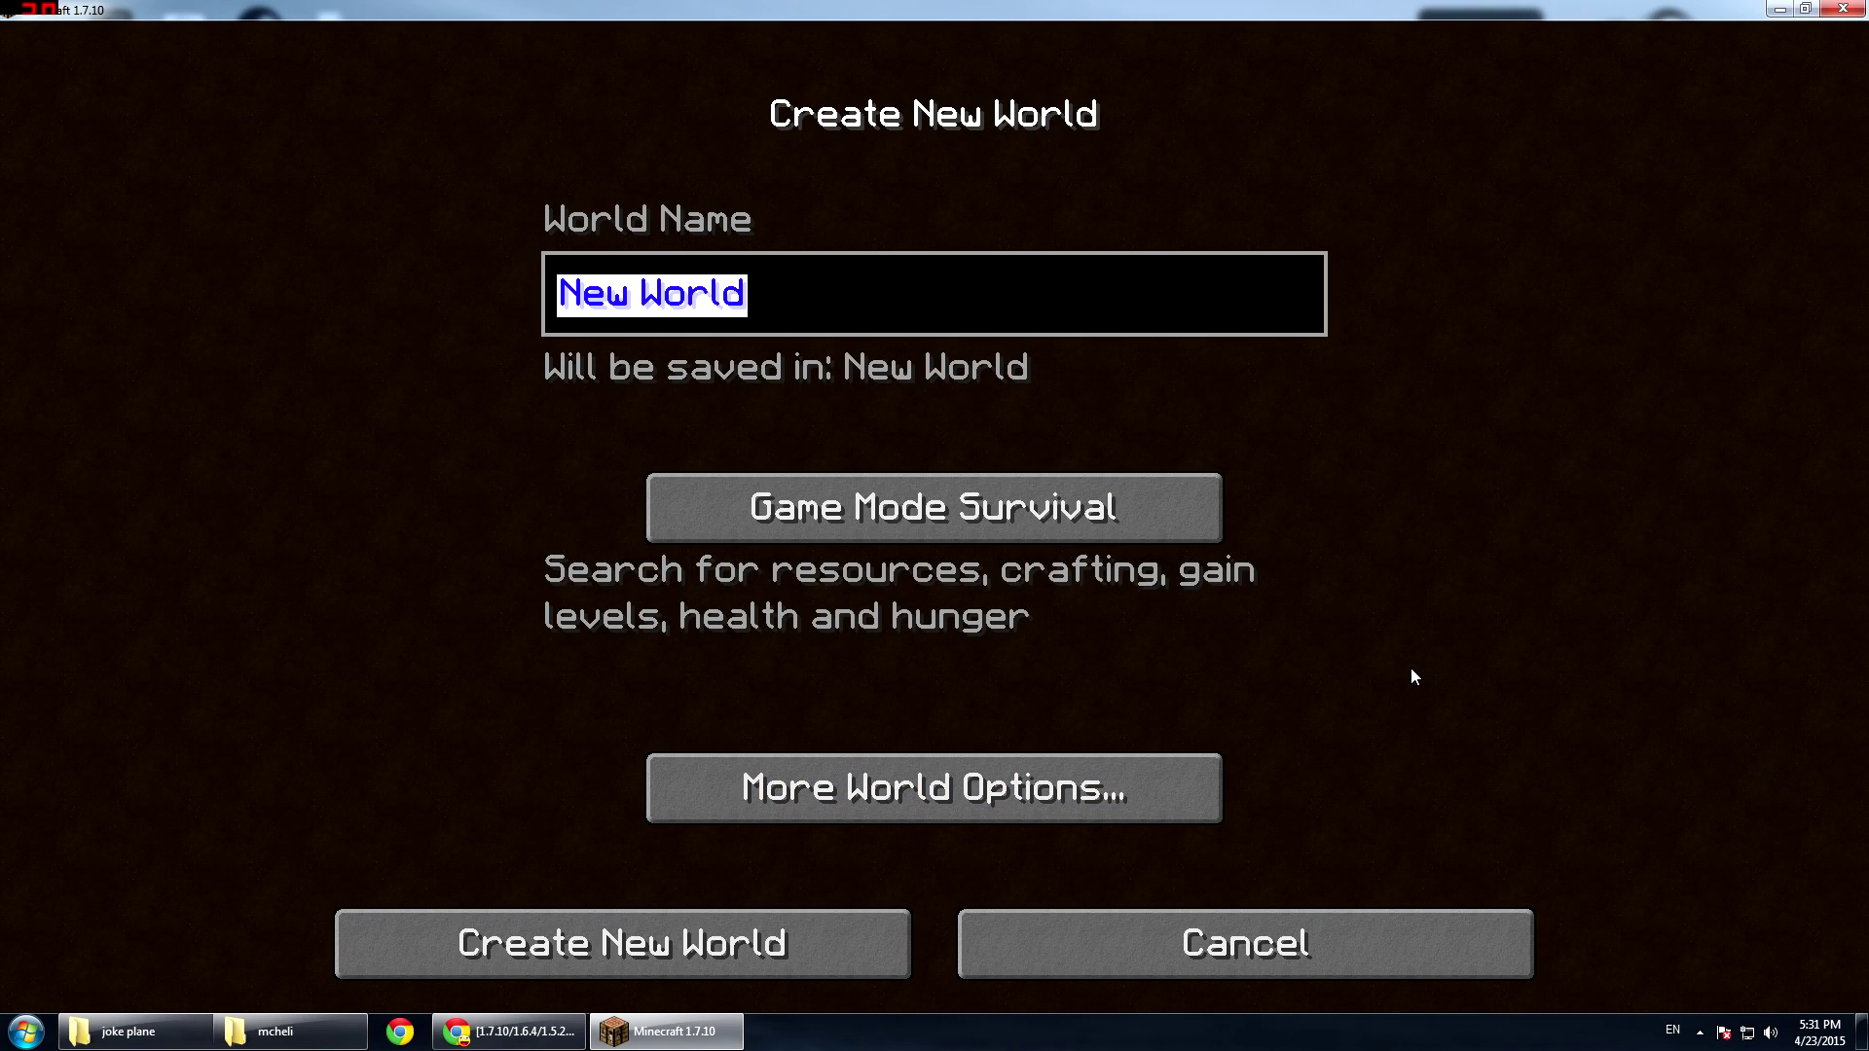
pyautogui.write('mcheli')
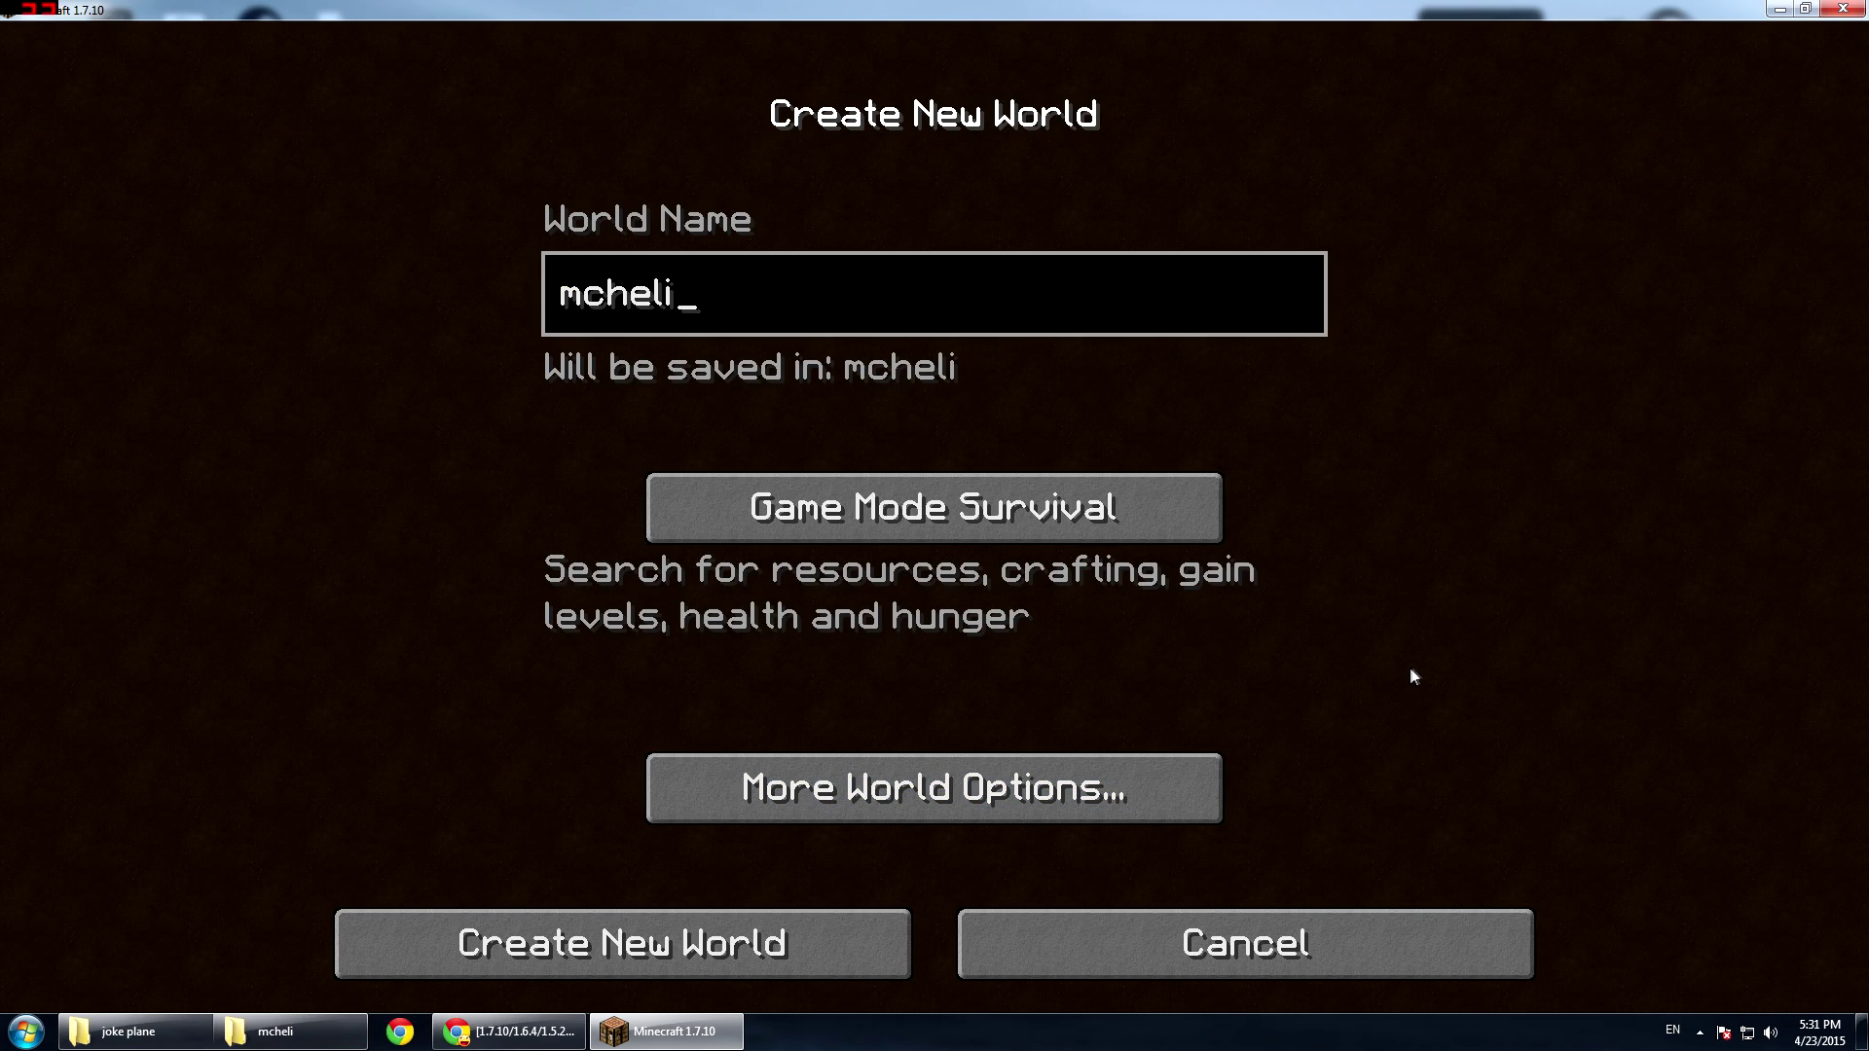
pyautogui.click(1020, 539)
pyautogui.click(1019, 538)
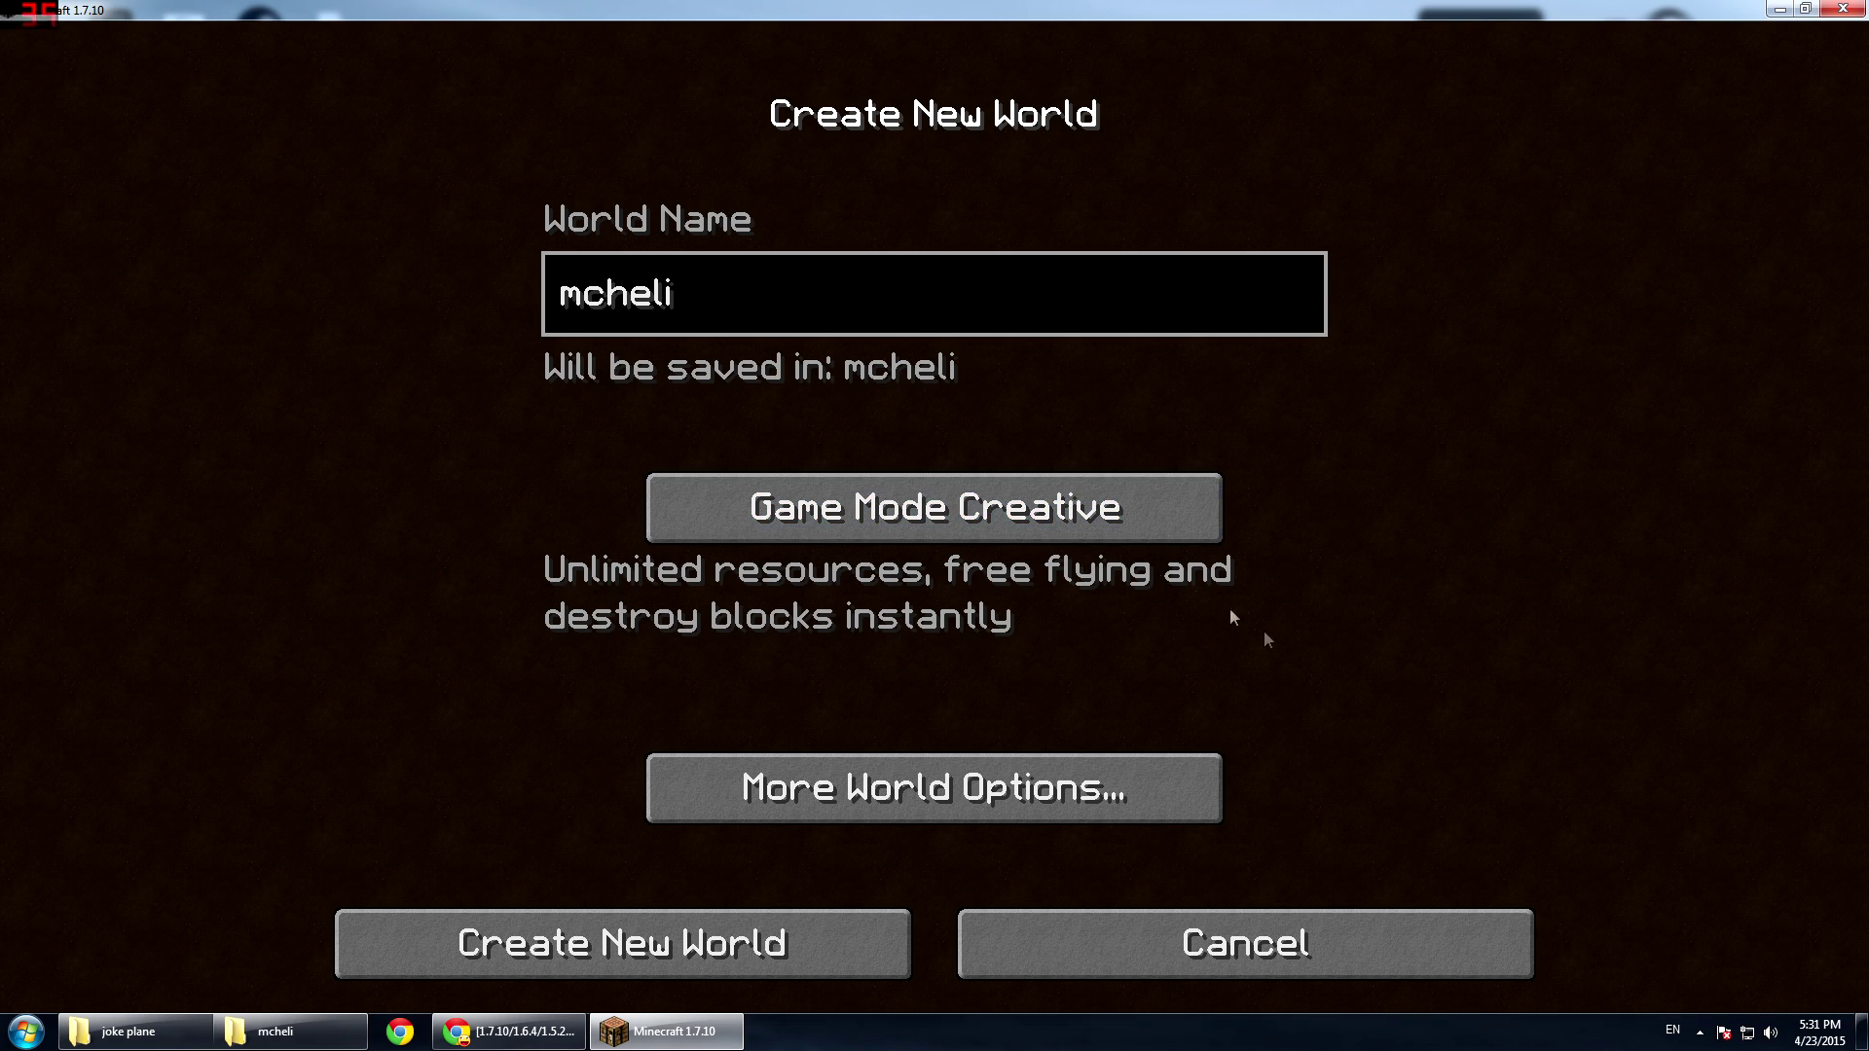
pyautogui.click(748, 949)
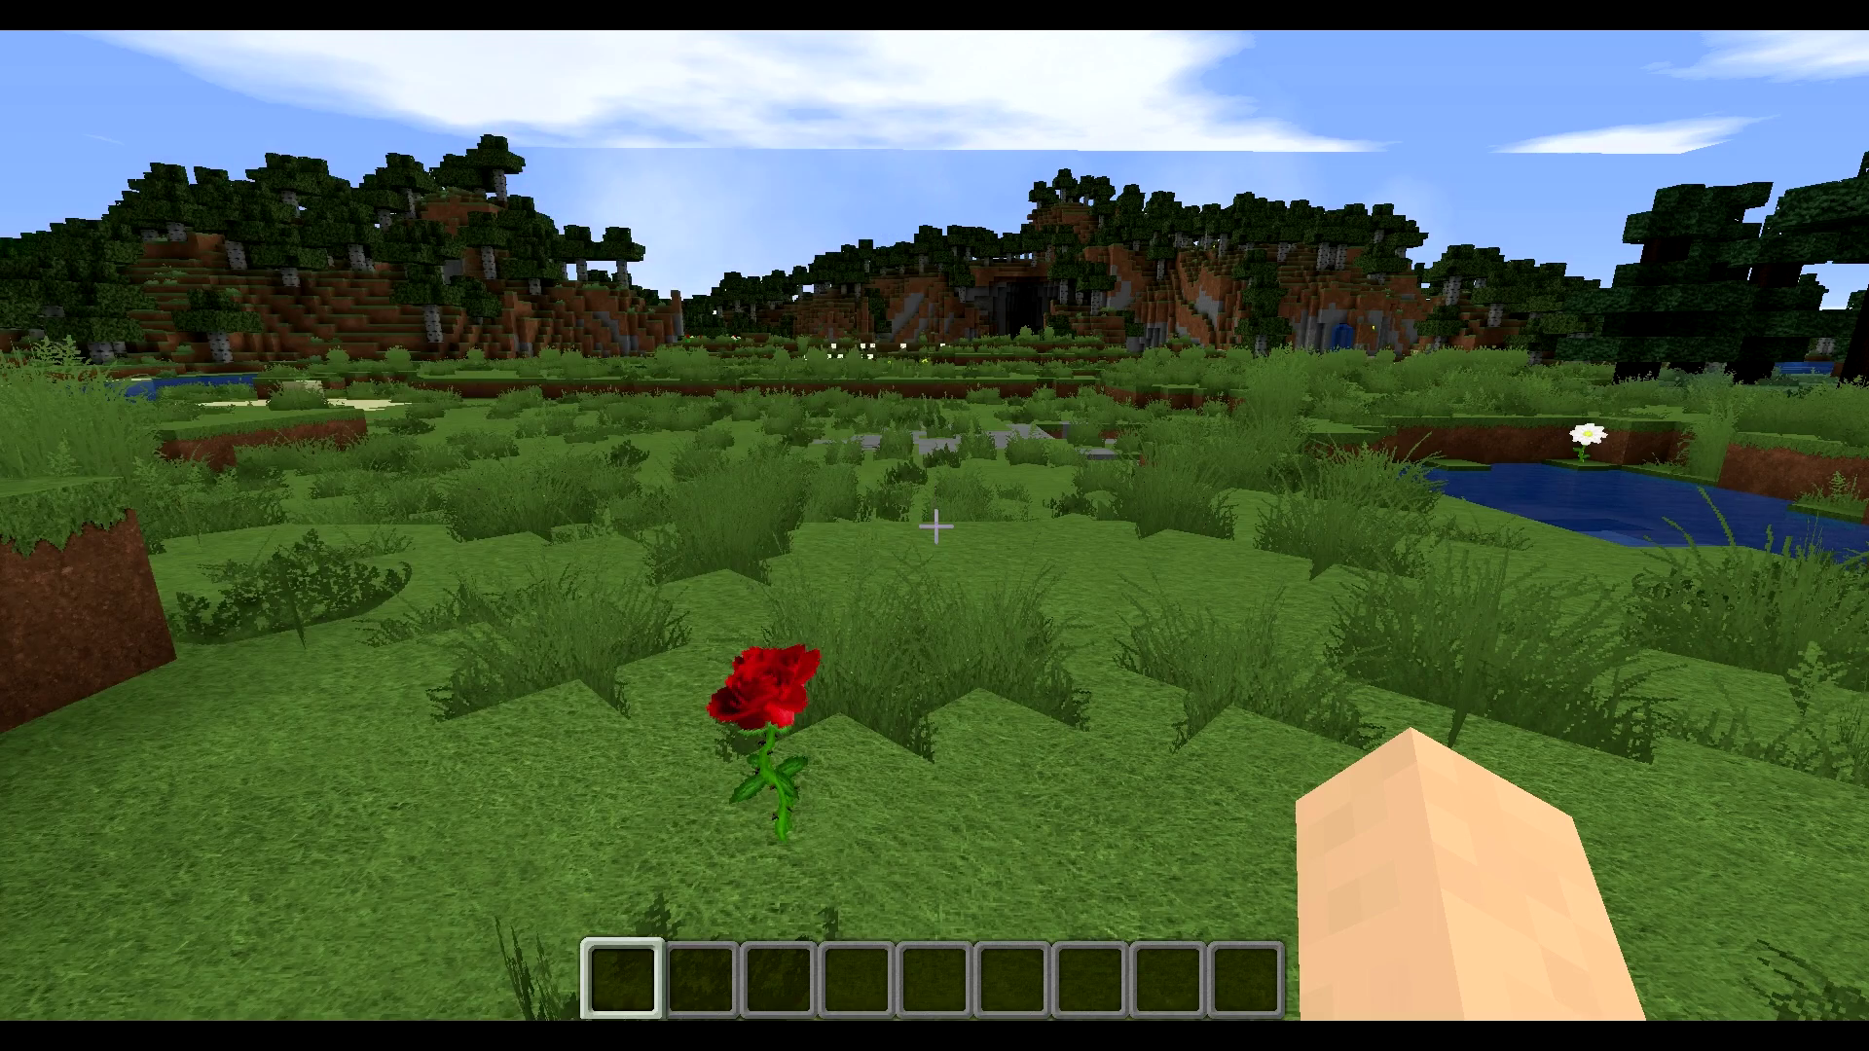
pyautogui.press('w')
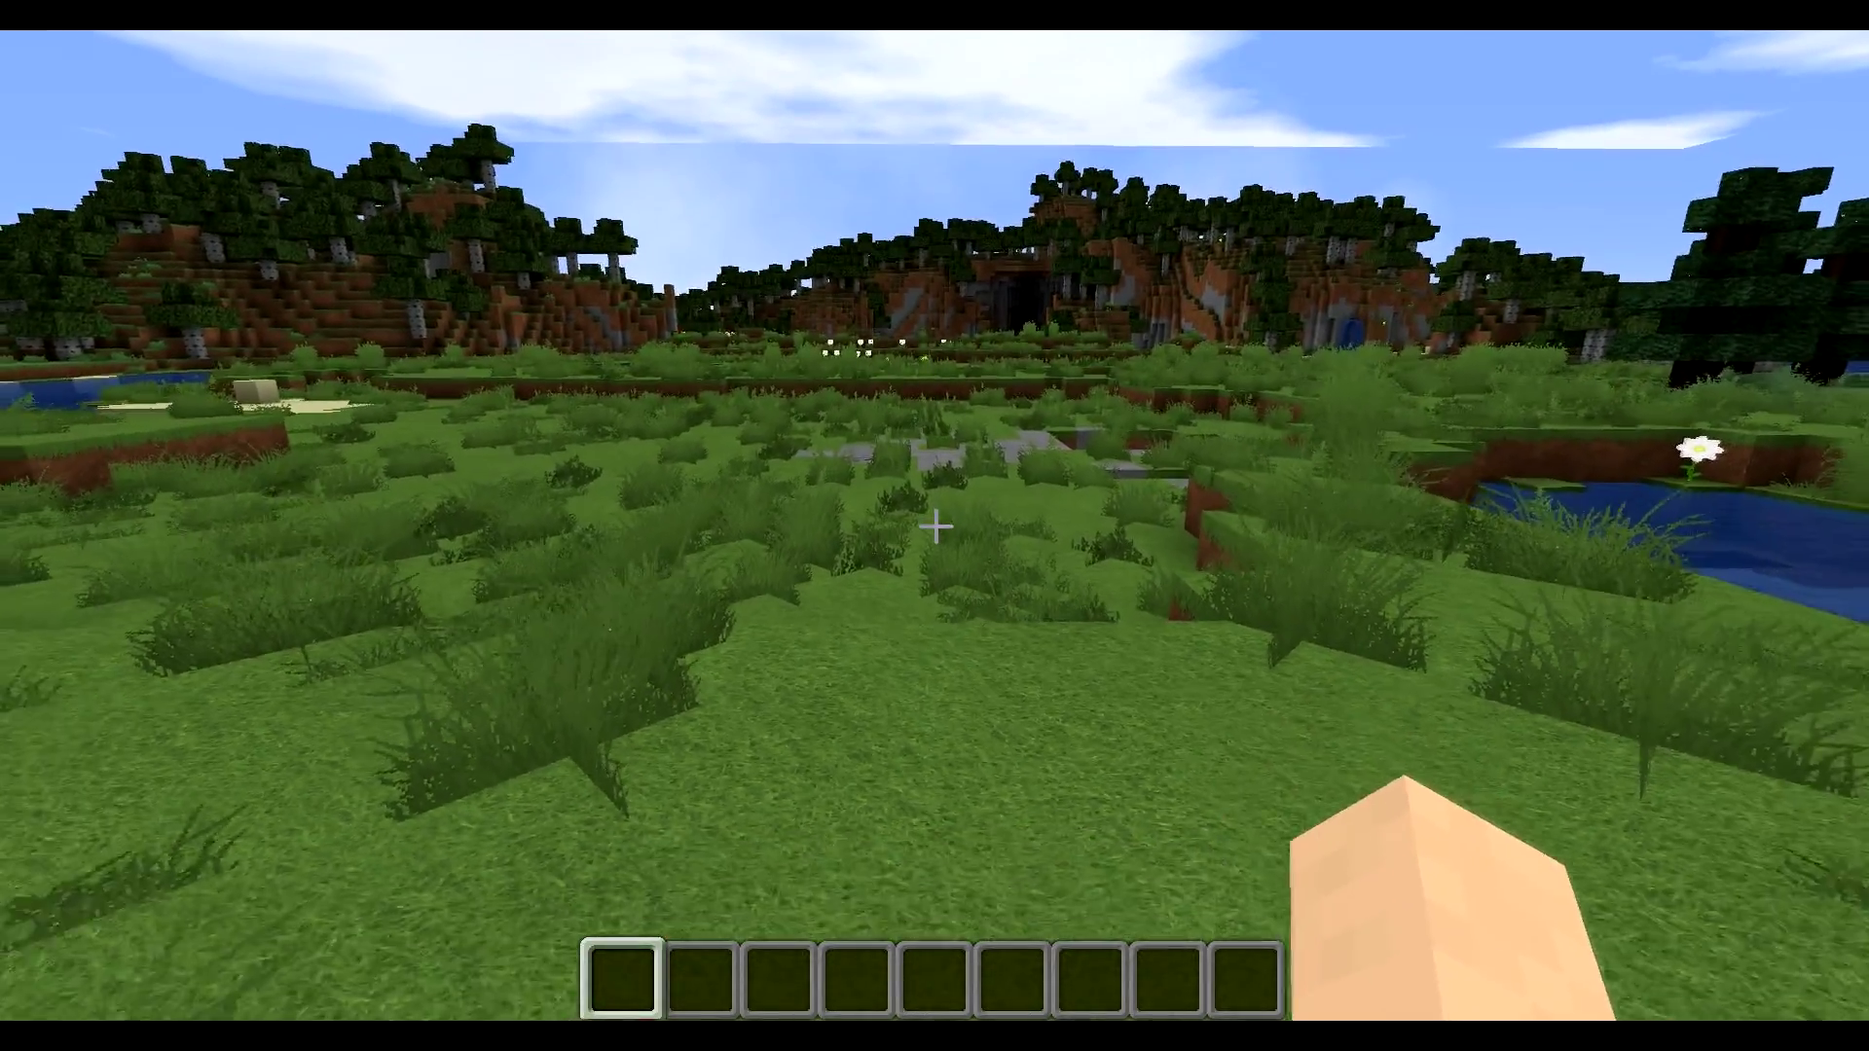
pyautogui.press('e')
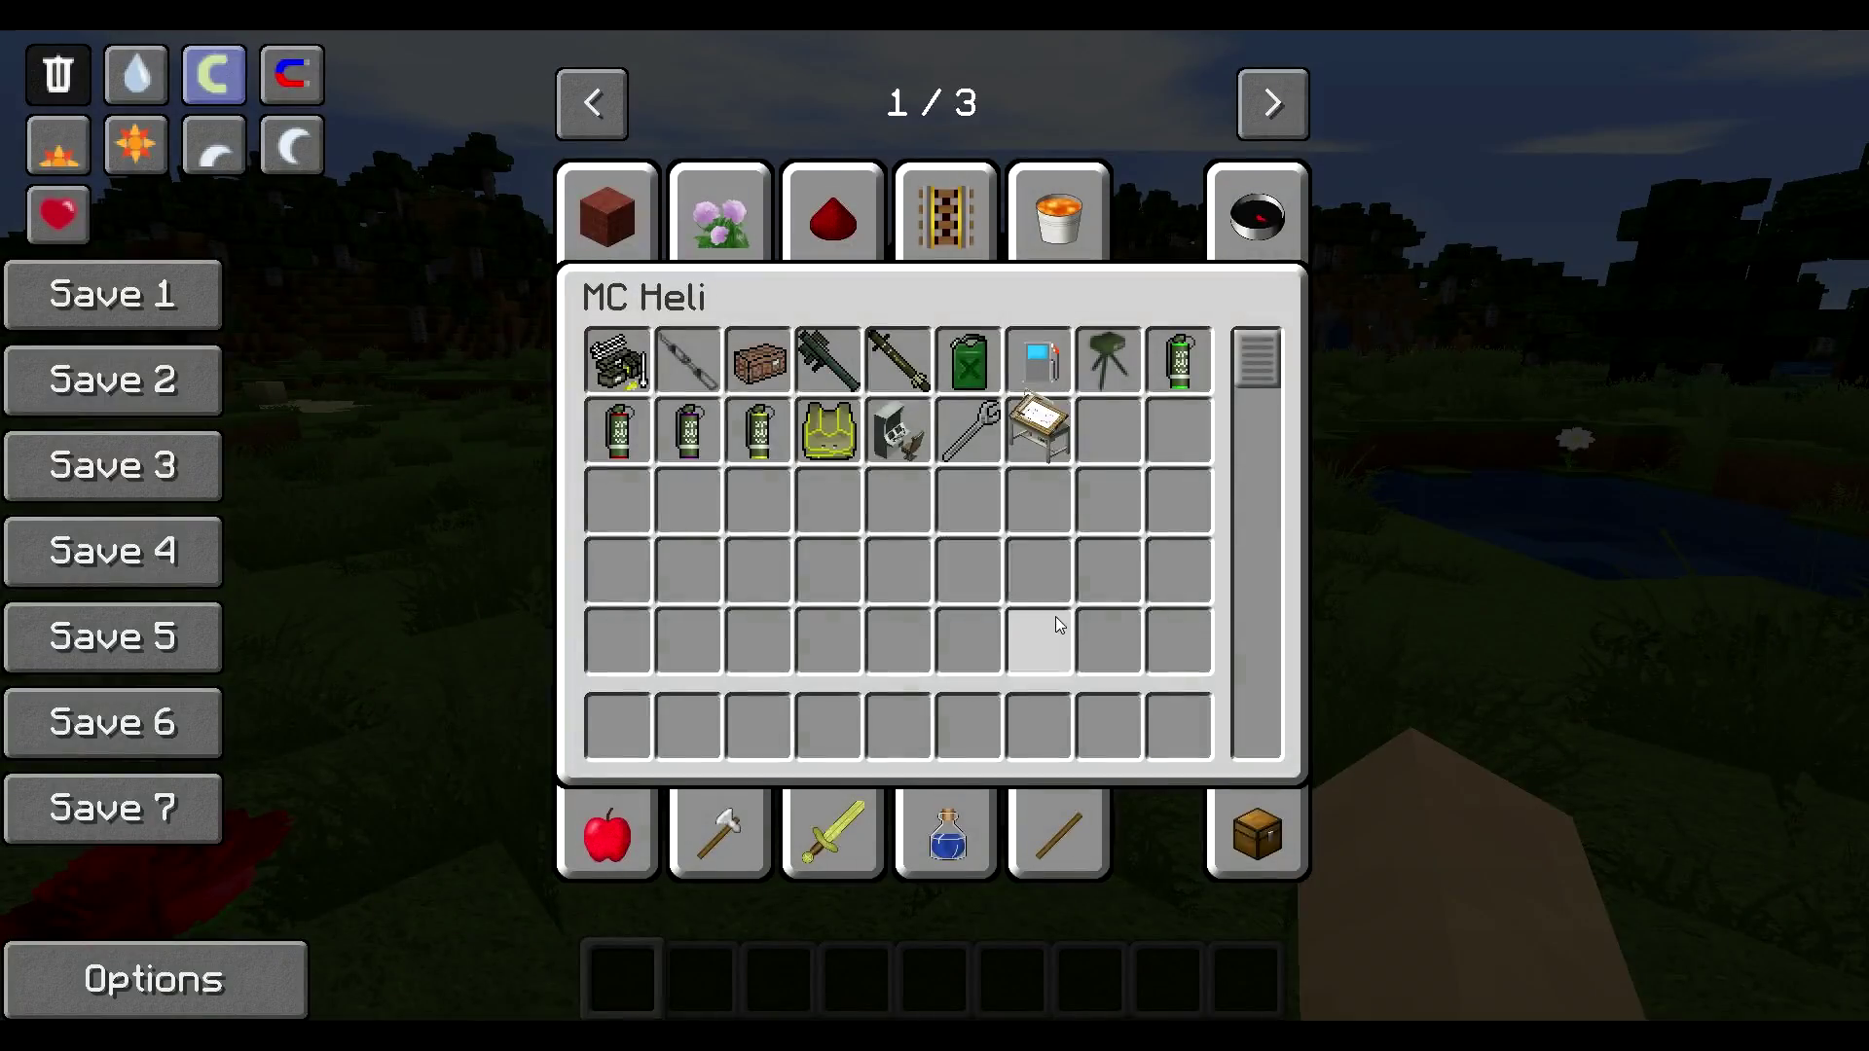
# - Put the Bell 206L LongRanger from the MC Heli helicopters tab into the hotbar
pyautogui.click(1272, 101)
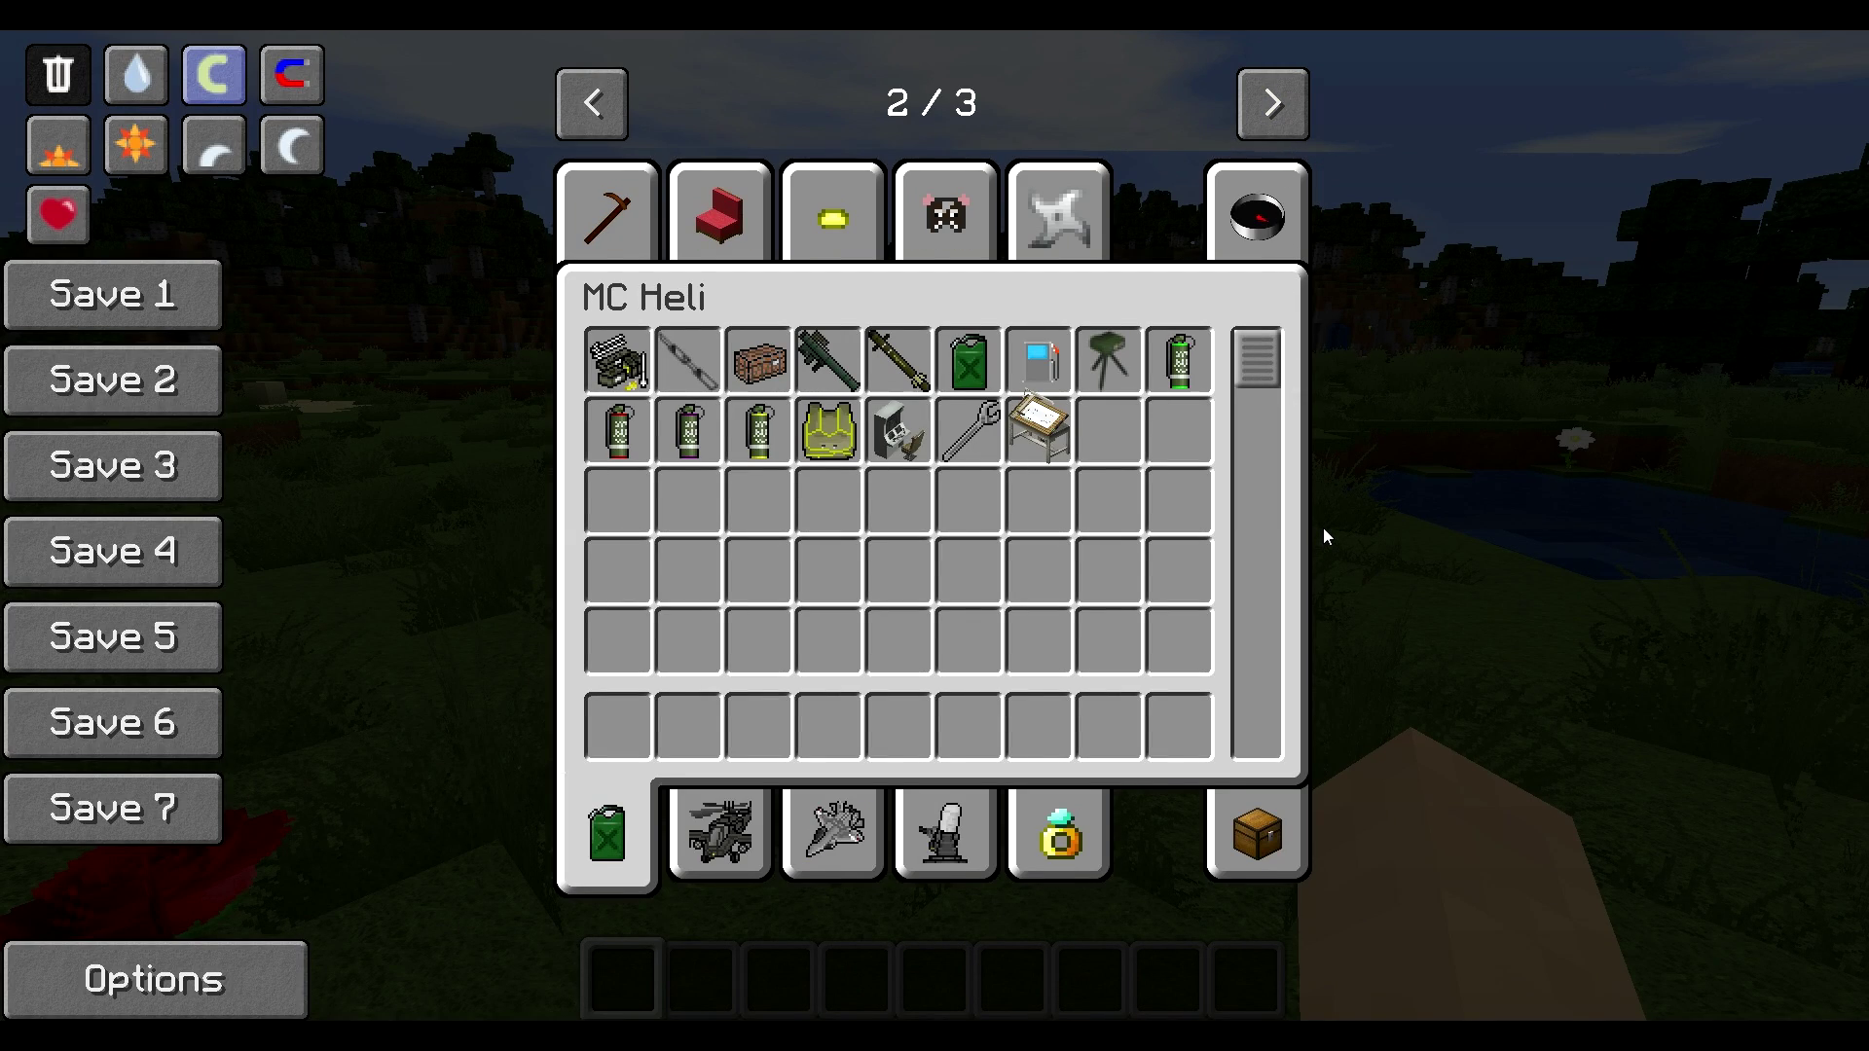
pyautogui.click(732, 835)
pyautogui.click(822, 837)
pyautogui.click(935, 836)
pyautogui.click(809, 835)
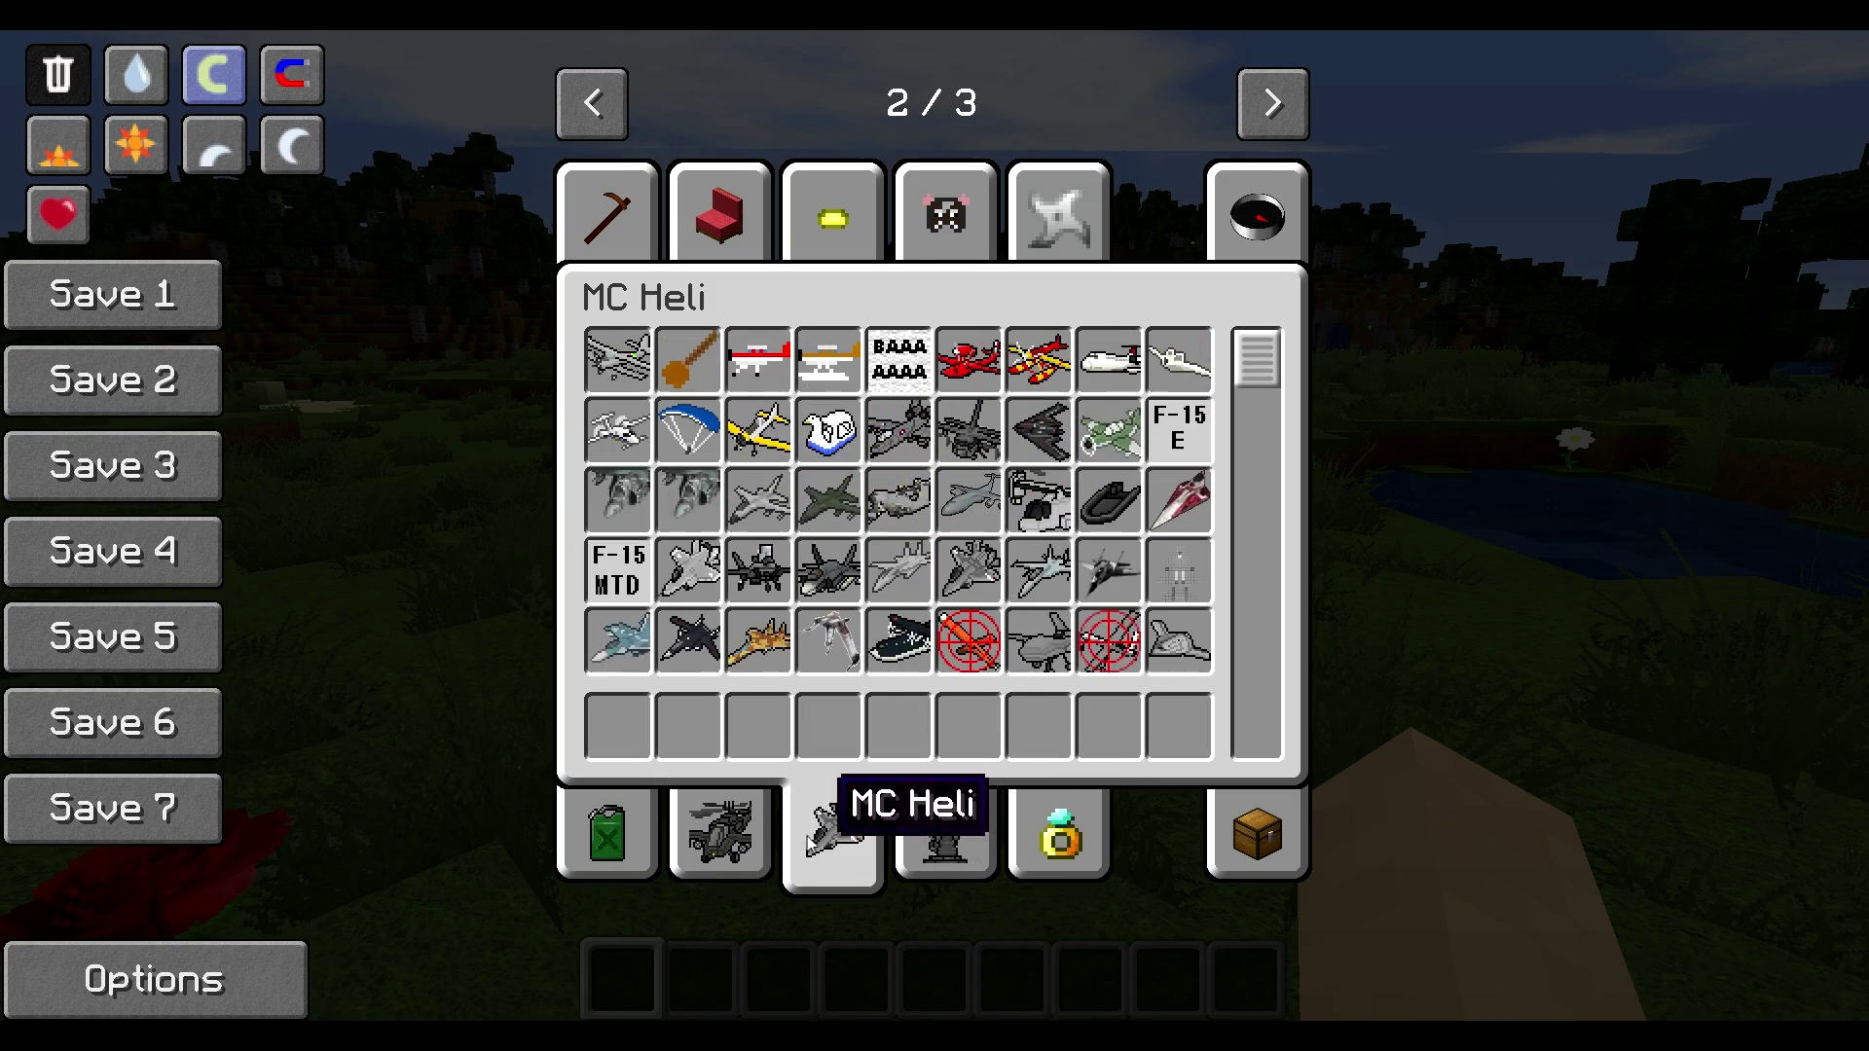
pyautogui.click(732, 833)
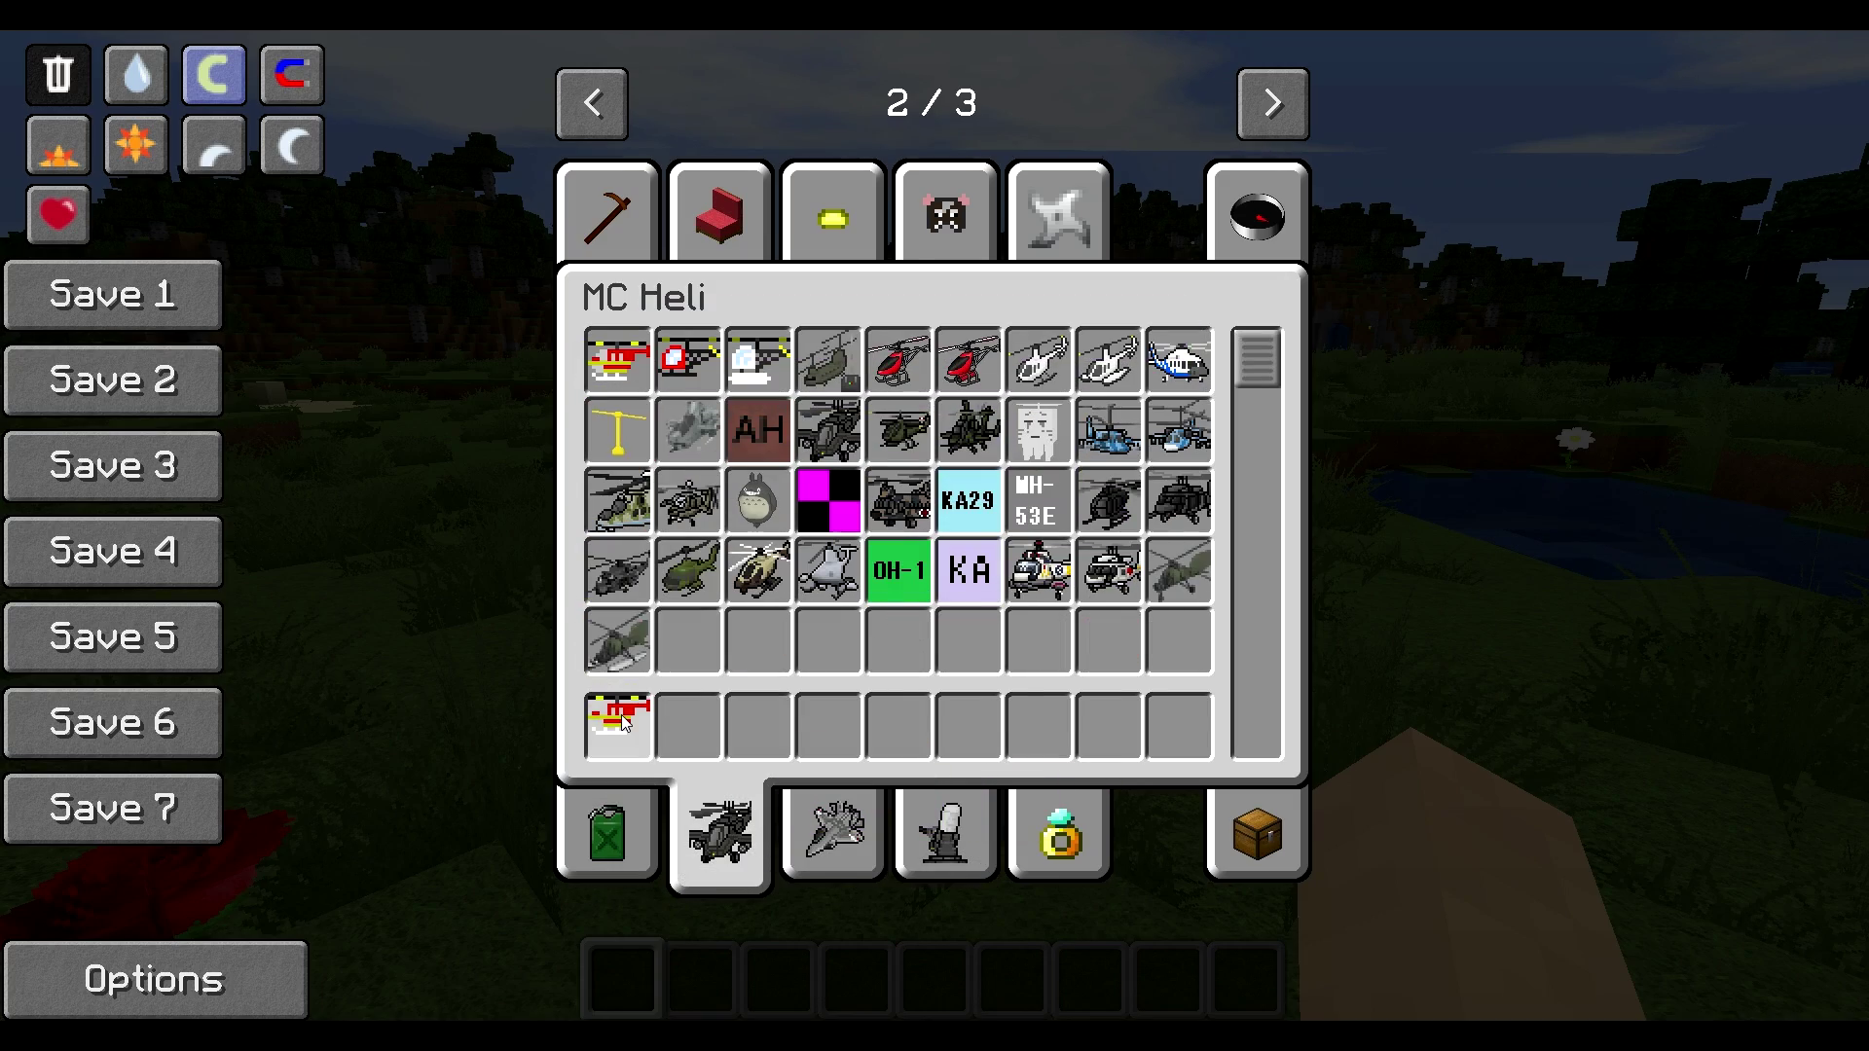
pyautogui.click(624, 721)
pyautogui.press('e')
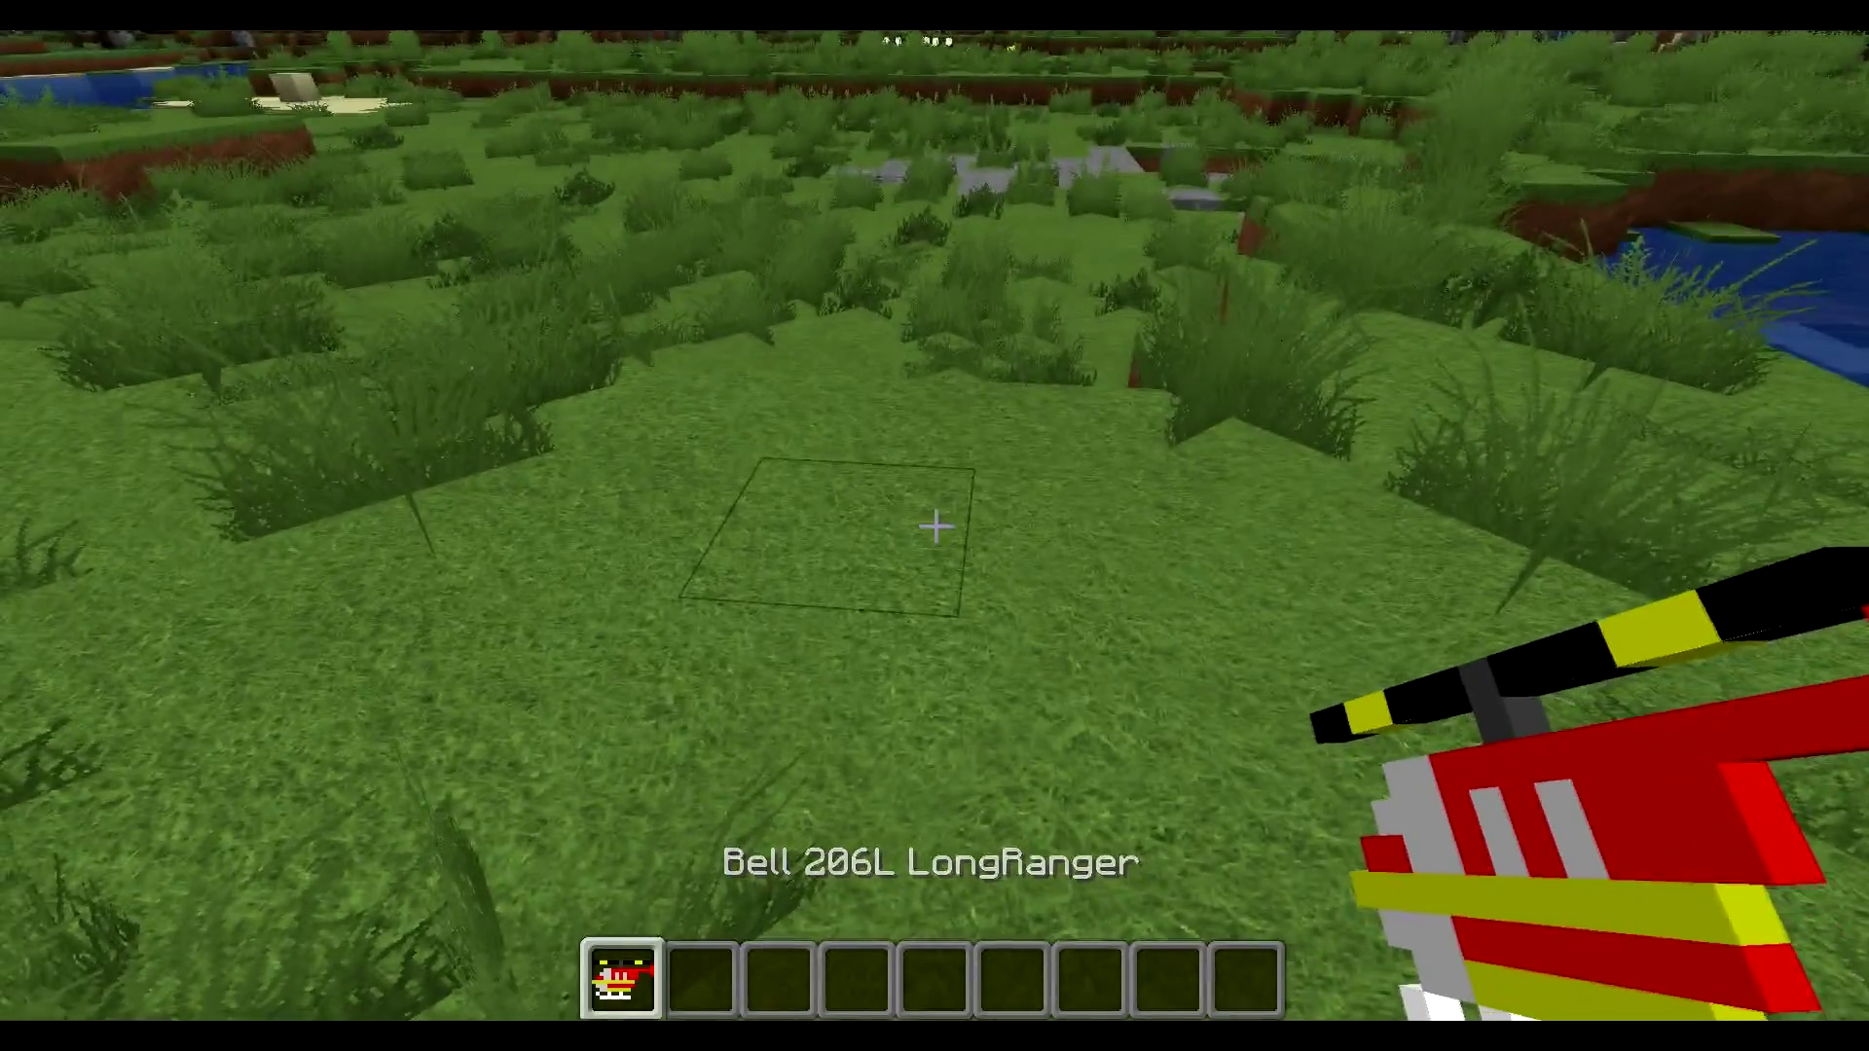
# - Place the helicopter on the grass, board the pilot seat, spin up the rotor, then dismount
pyautogui.rightClick(936, 526)
pyautogui.press('2')
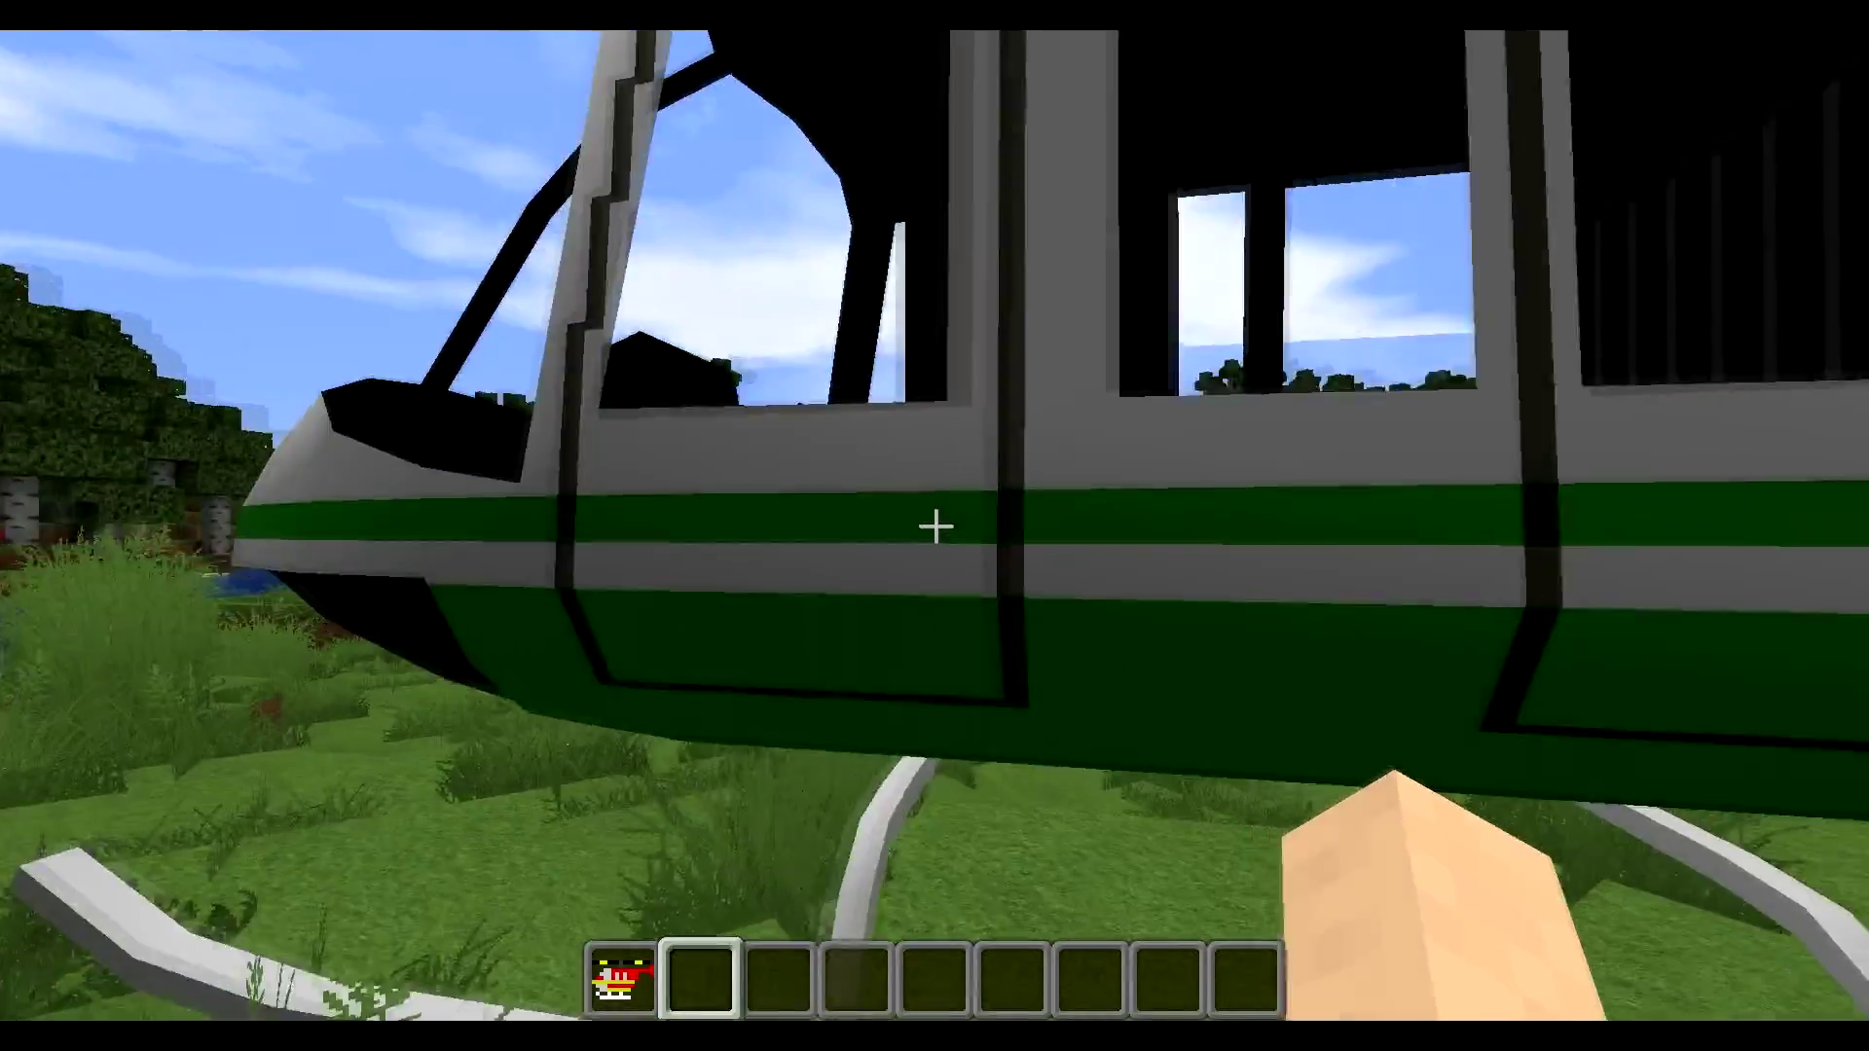
pyautogui.rightClick(935, 526)
pyautogui.press('f')
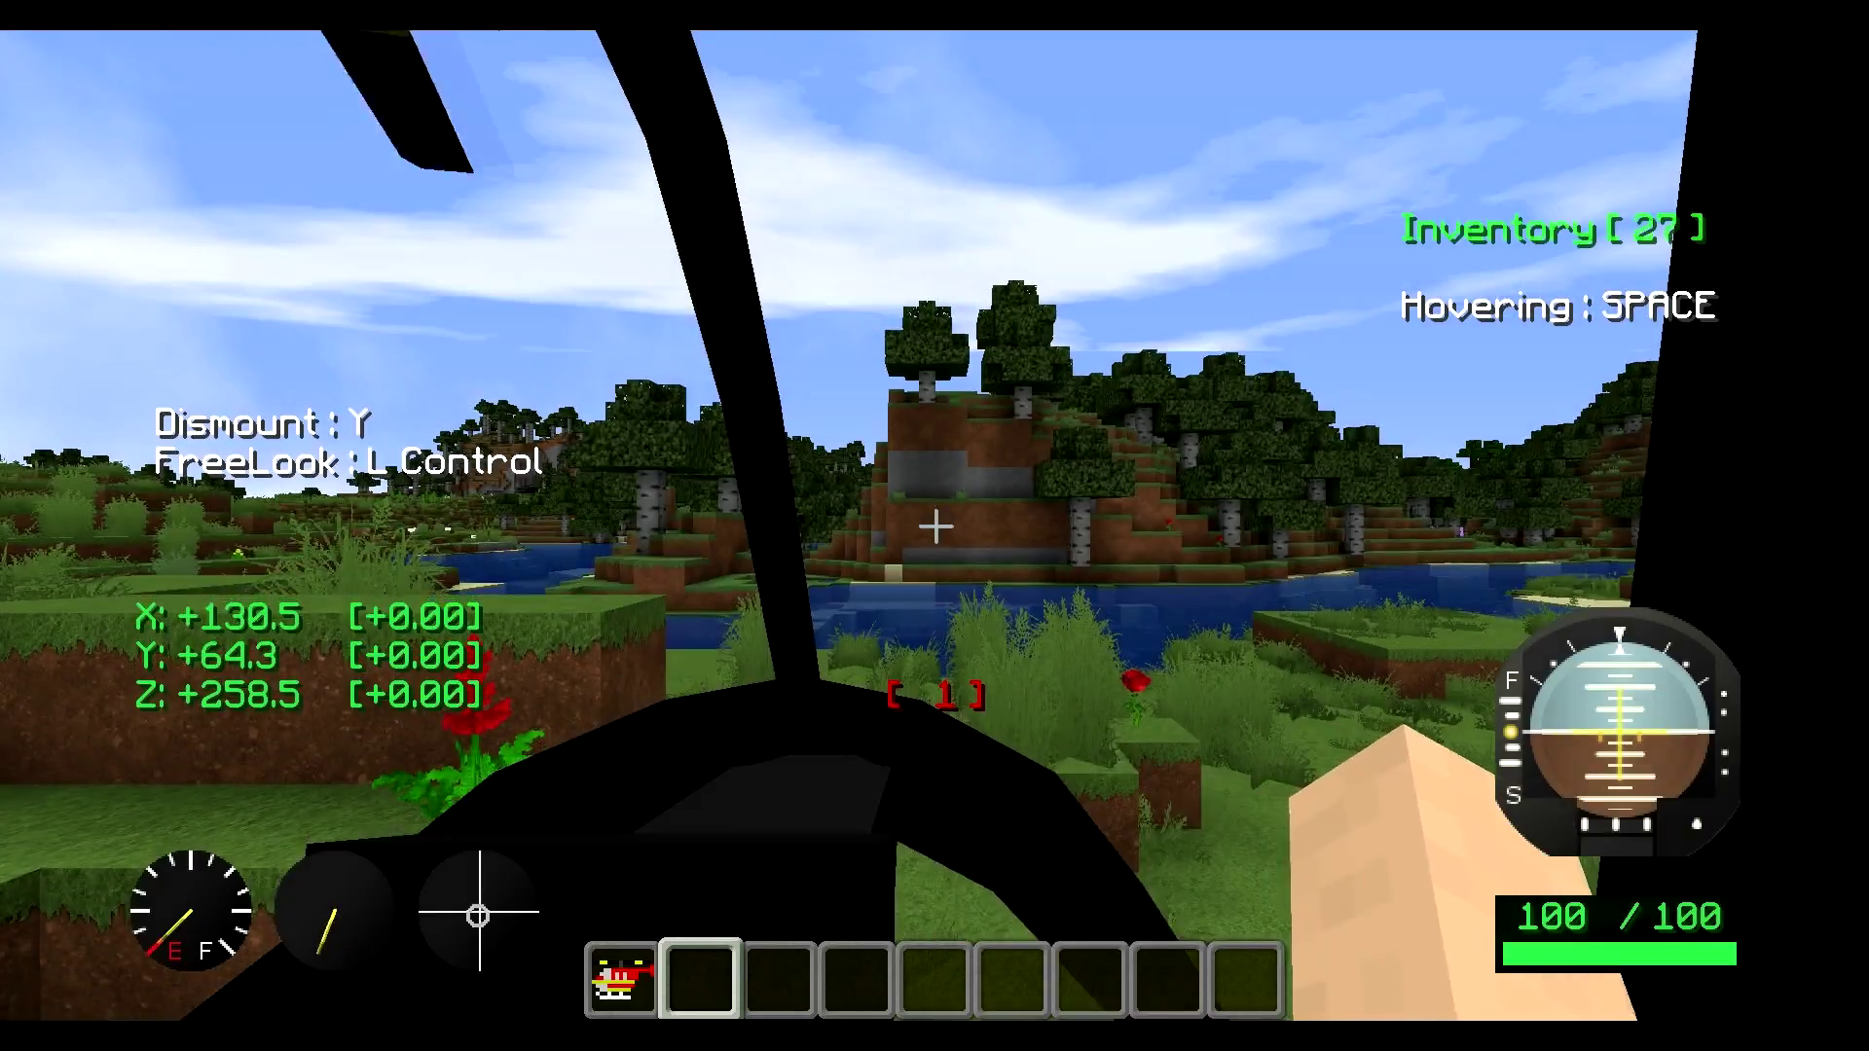
pyautogui.press('w')
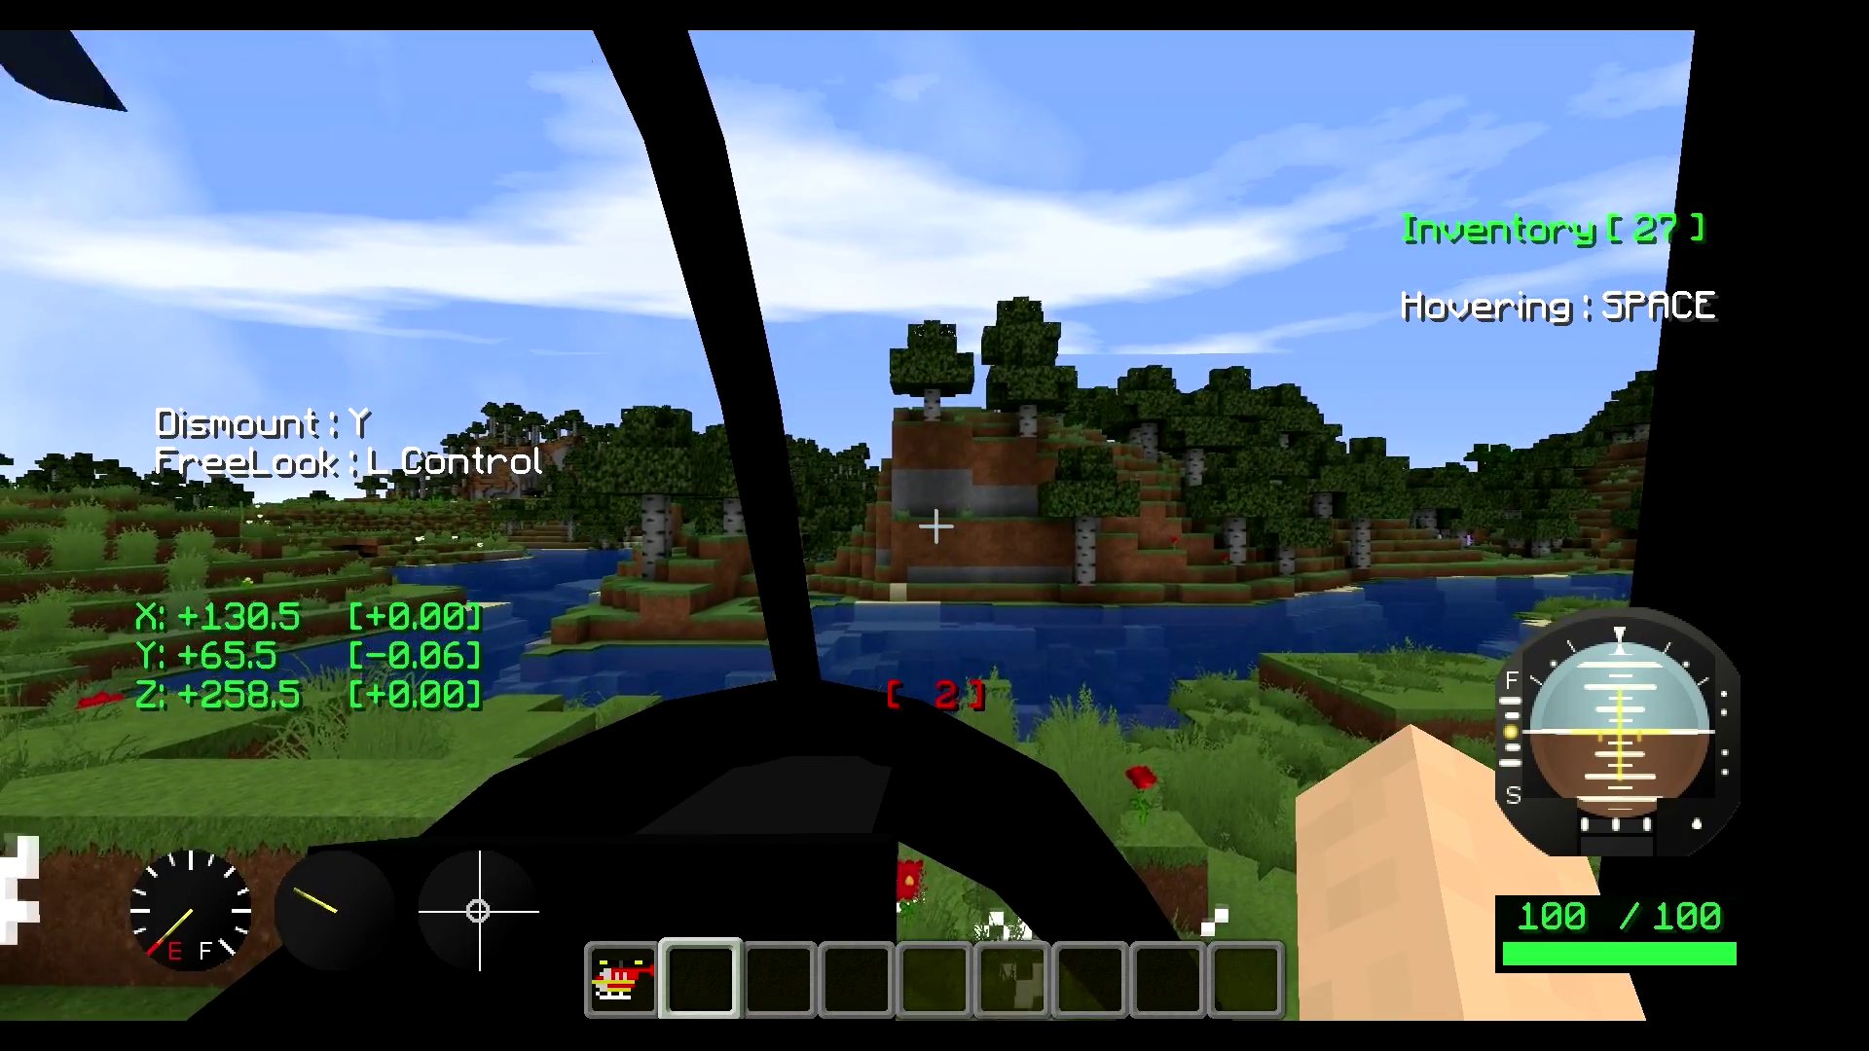
pyautogui.press('y')
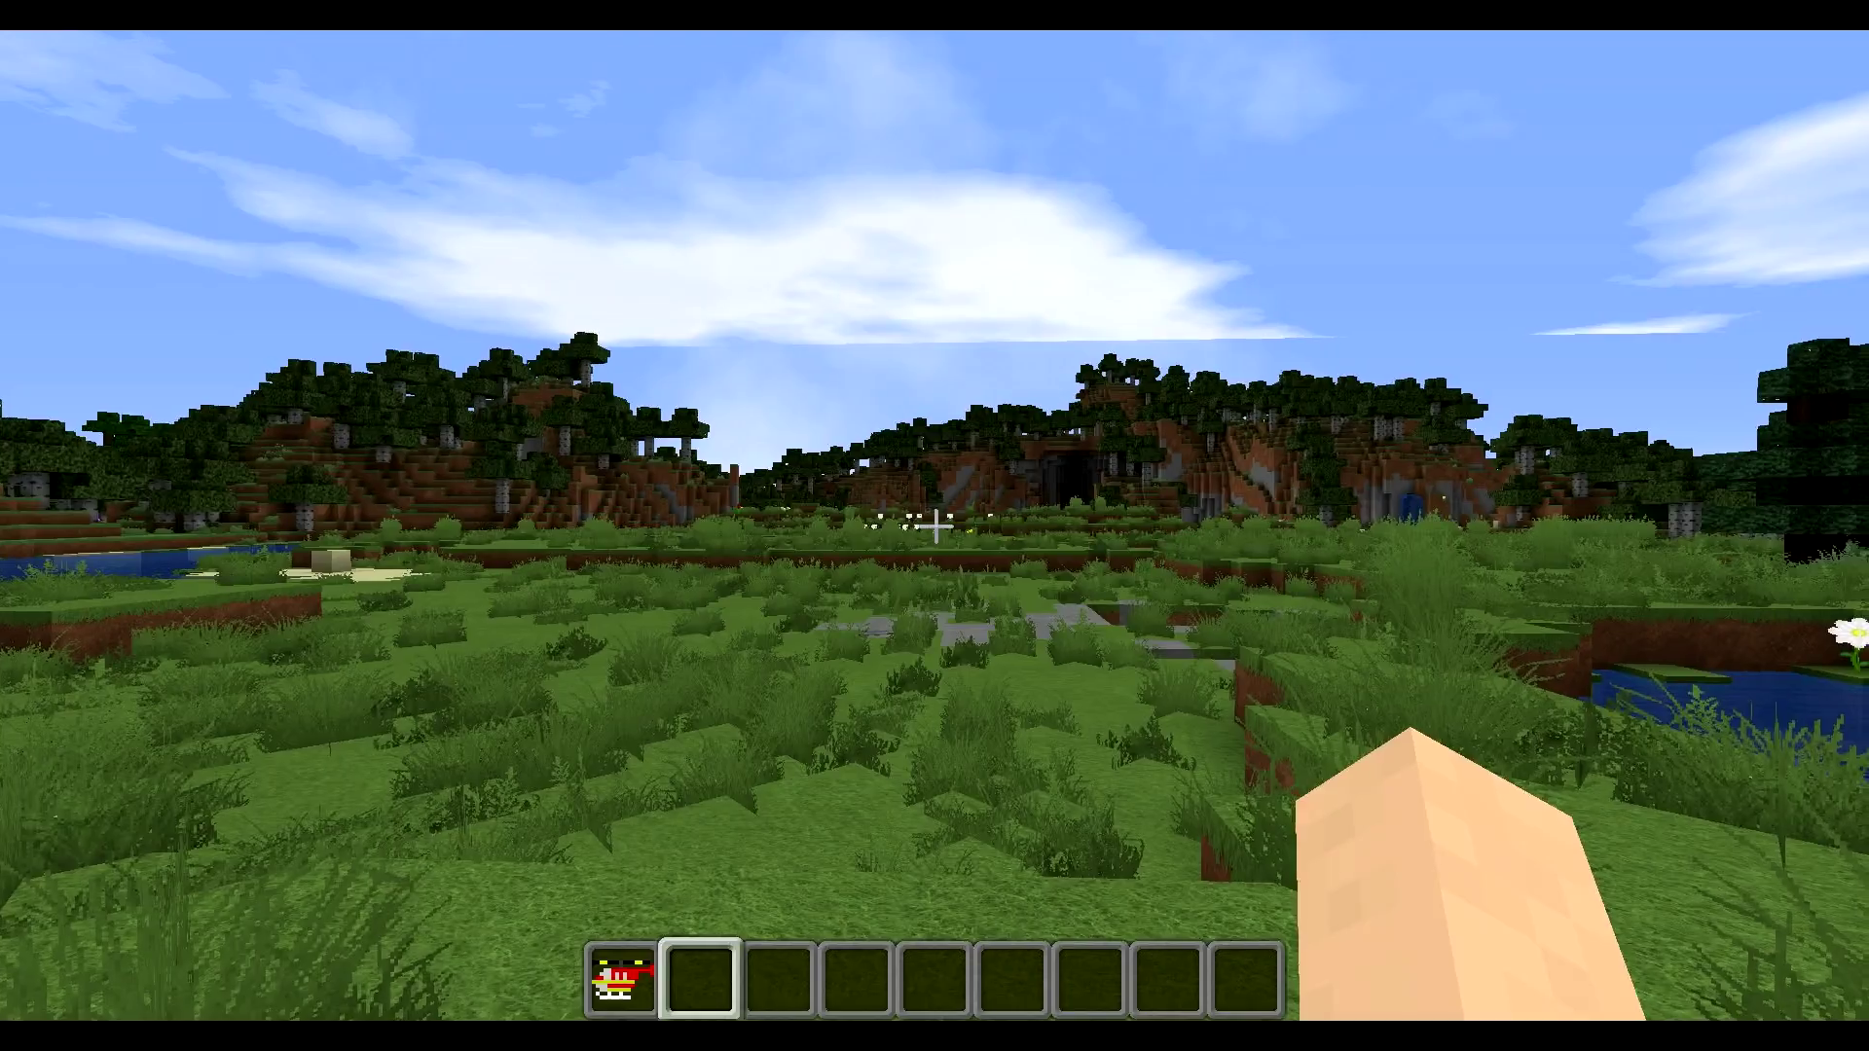
pyautogui.press('w')
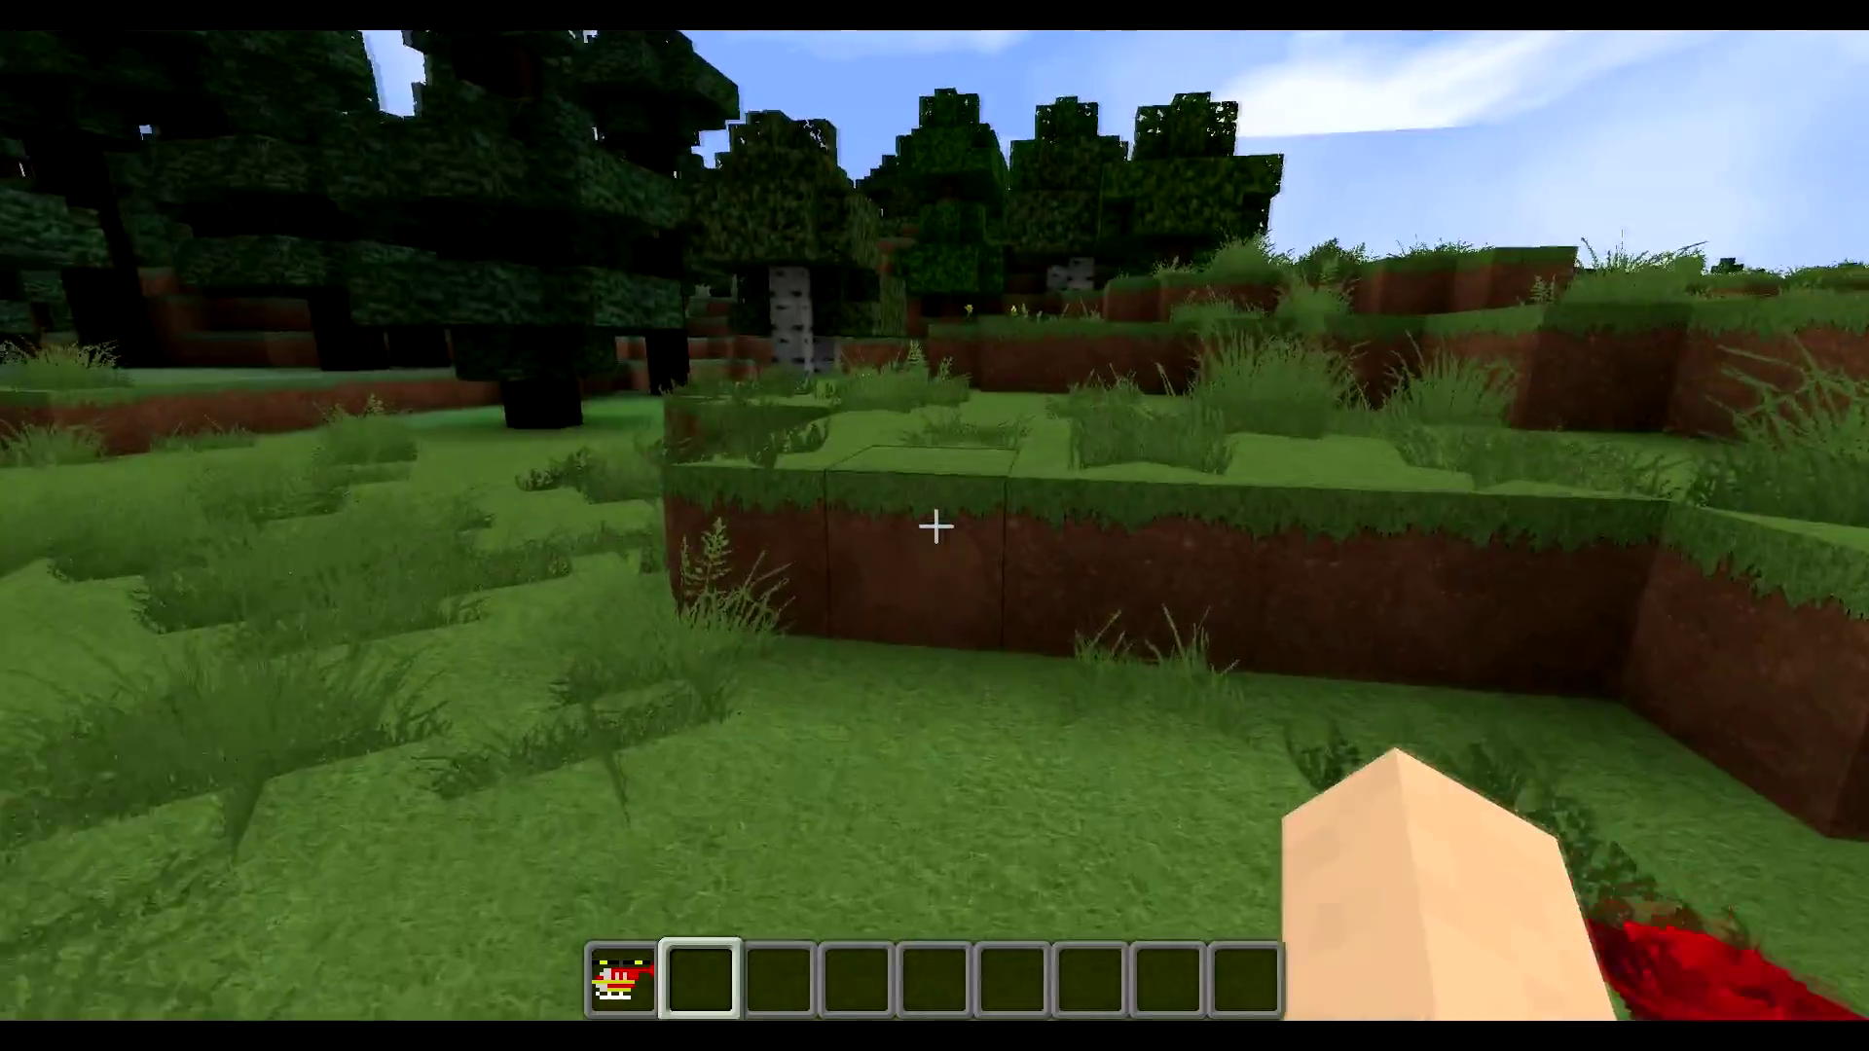
pyautogui.press('space')
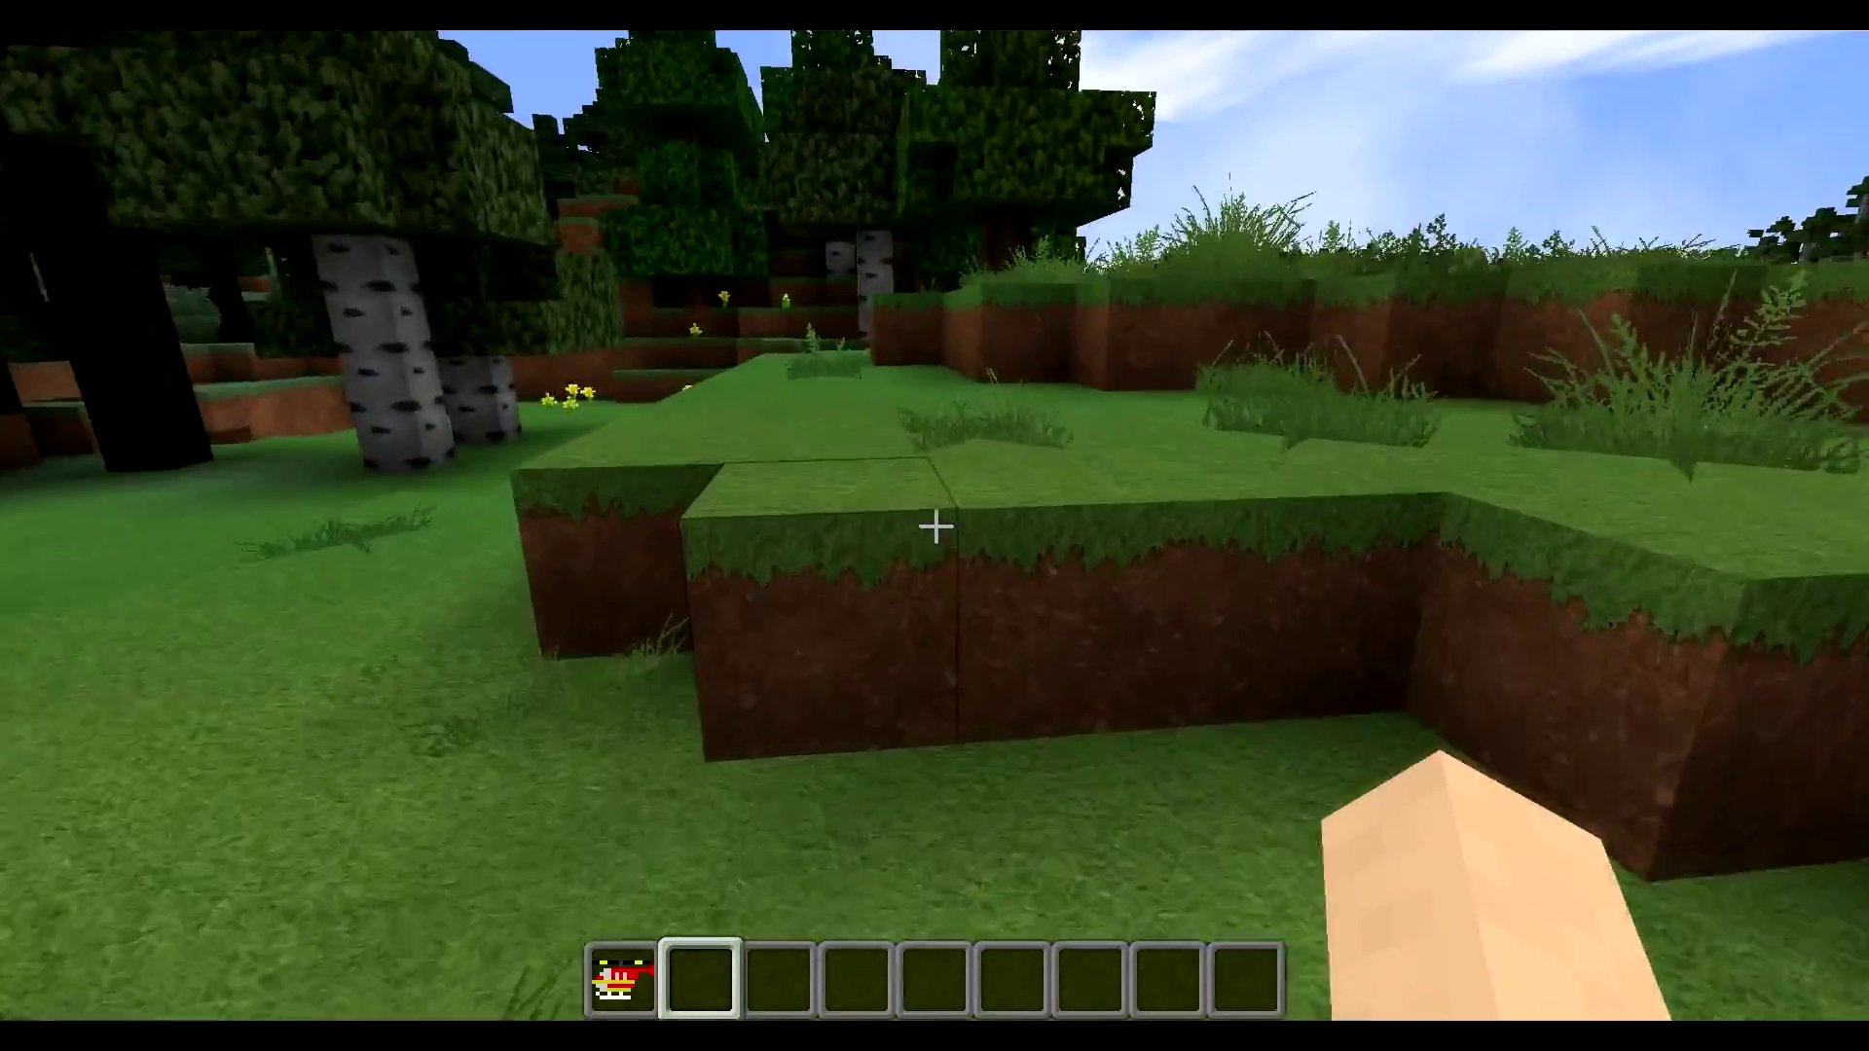